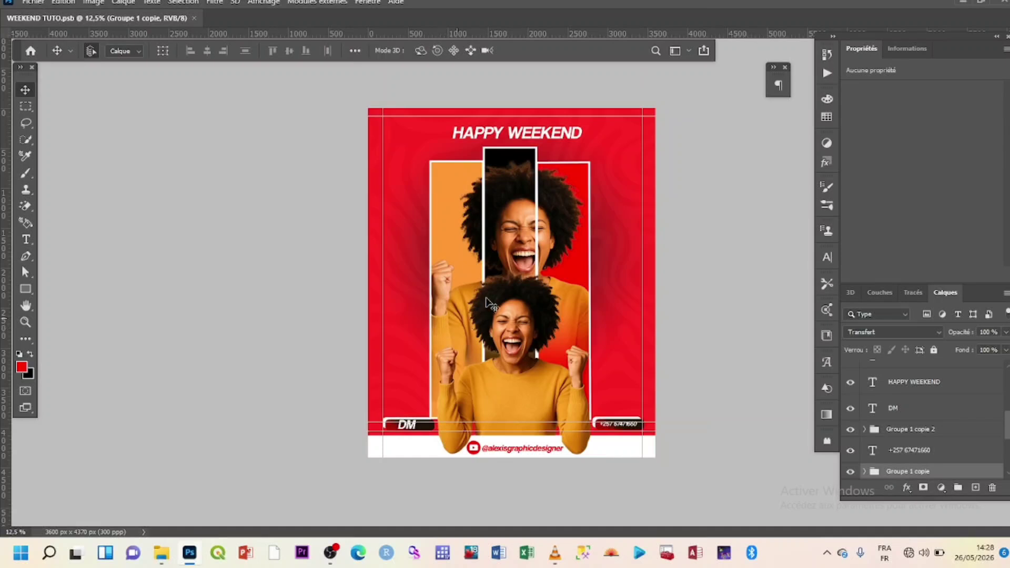
{"action": "scroll", "coordinate": [499, 265], "scroll_direction": "up", "scroll_amount": 1}
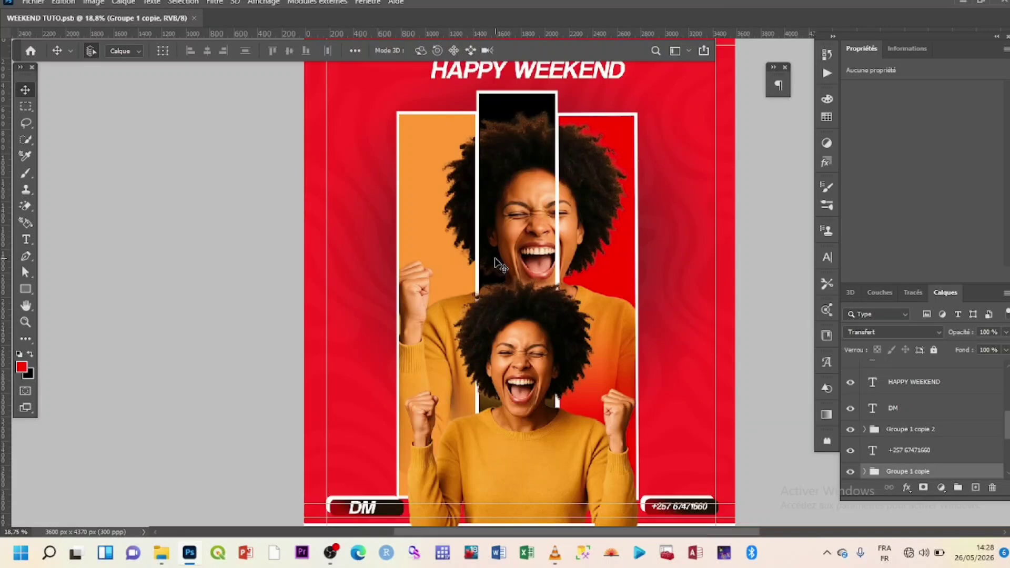
{"action": "scroll", "coordinate": [499, 265], "scroll_direction": "down", "scroll_amount": 2}
{"action": "scroll", "coordinate": [499, 264], "scroll_direction": "up", "scroll_amount": 2}
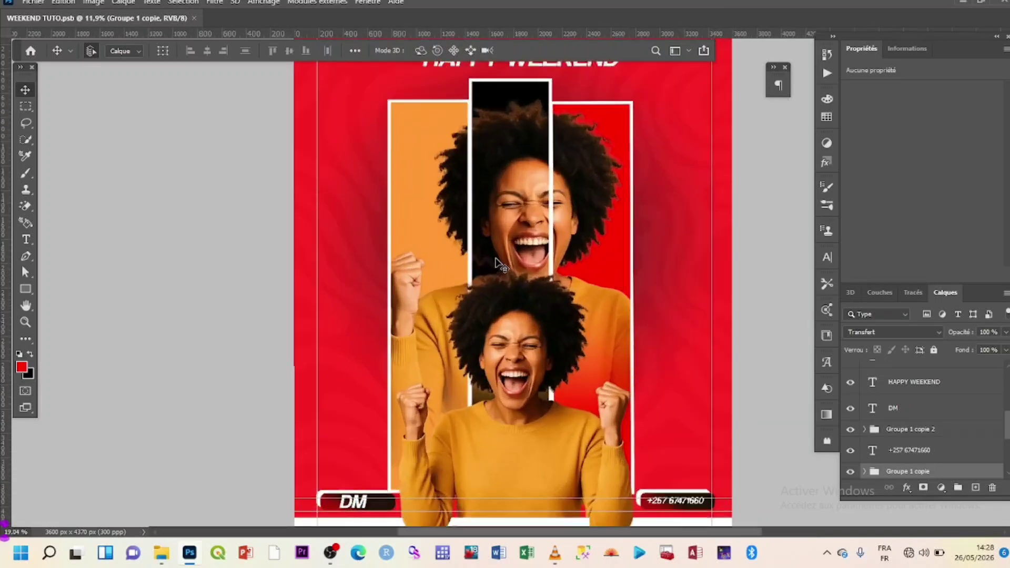
{"action": "scroll", "coordinate": [499, 265], "scroll_direction": "down", "scroll_amount": 1}
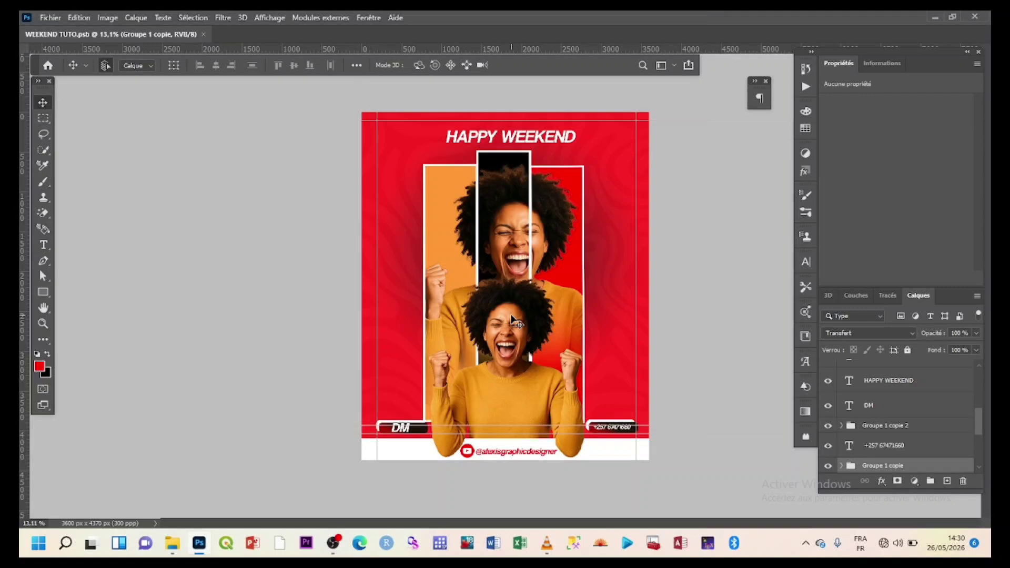
Start a new document from the Grand format print preset, with a width of 12 inches and a height of 14 inches.
{"action": "key", "text": "ctrl+n"}
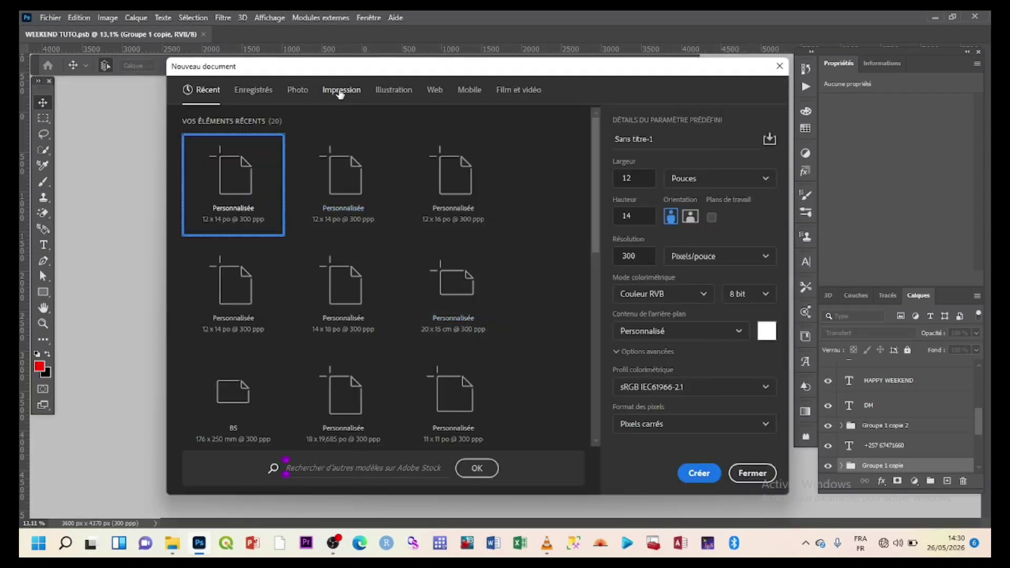
{"action": "left_click", "coordinate": [351, 97]}
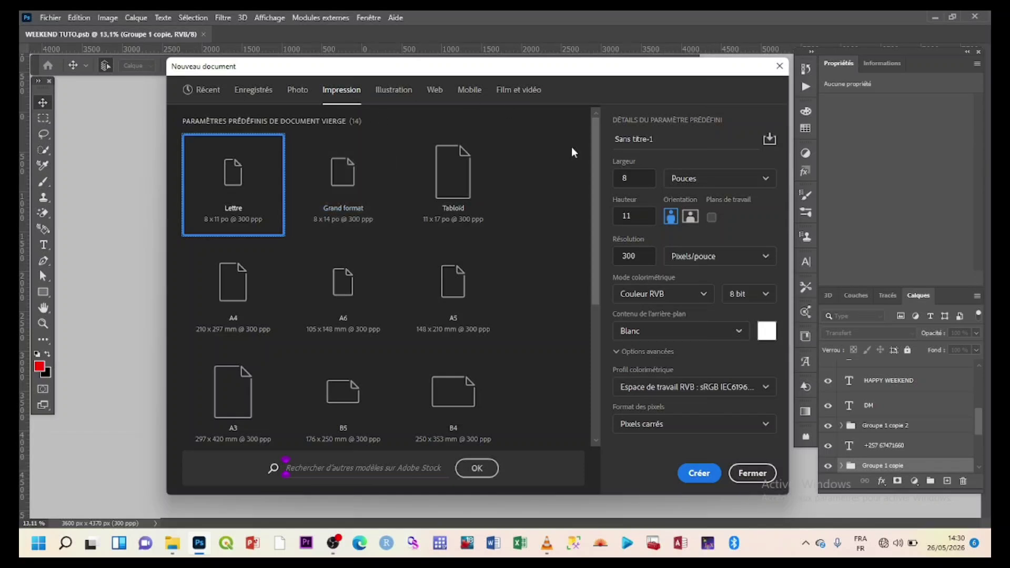
{"action": "left_click", "coordinate": [361, 191]}
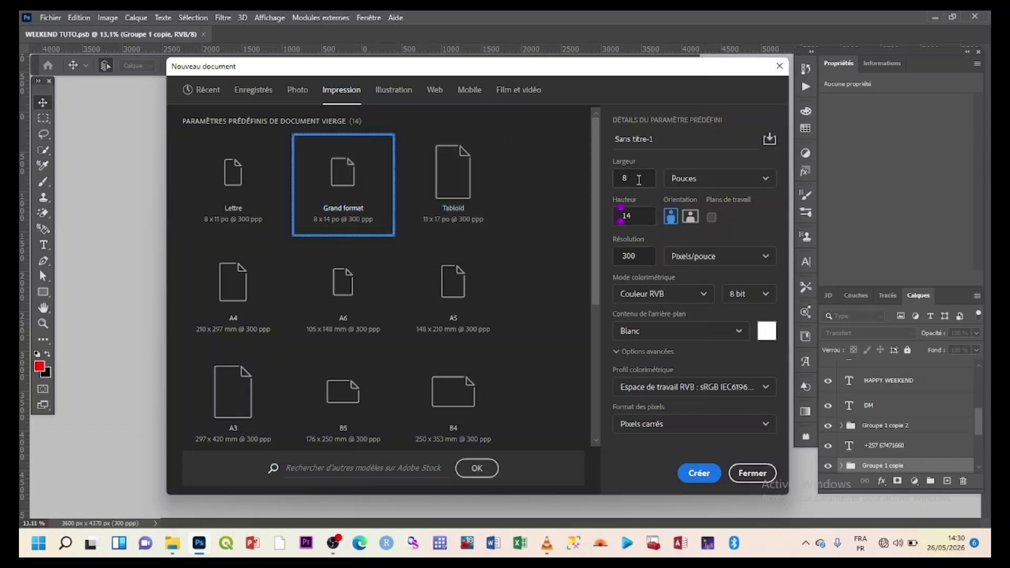
{"action": "left_click_drag", "start_coordinate": [635, 179], "coordinate": [613, 179]}
{"action": "type", "text": "12"}
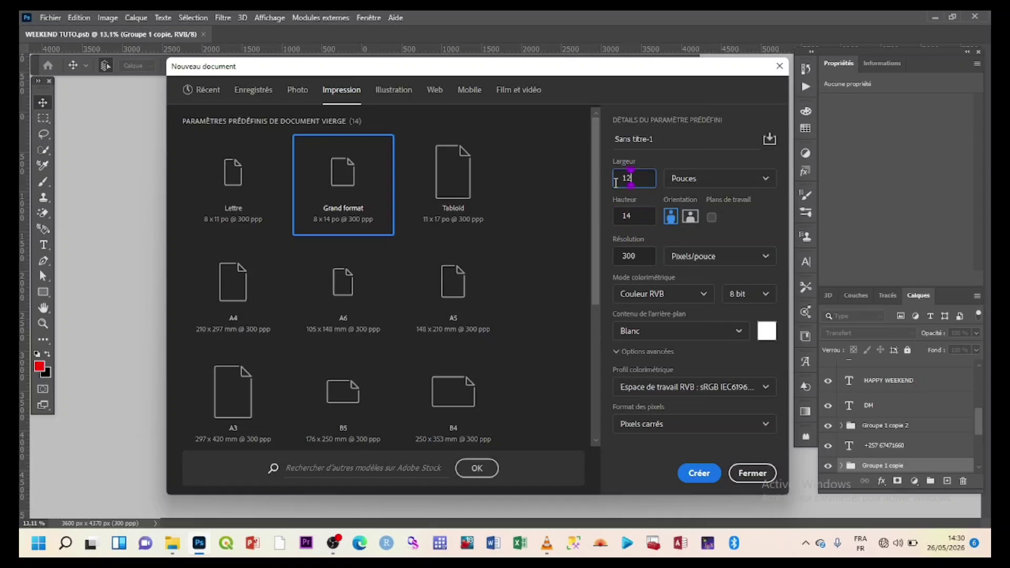
{"action": "left_click", "coordinate": [639, 218]}
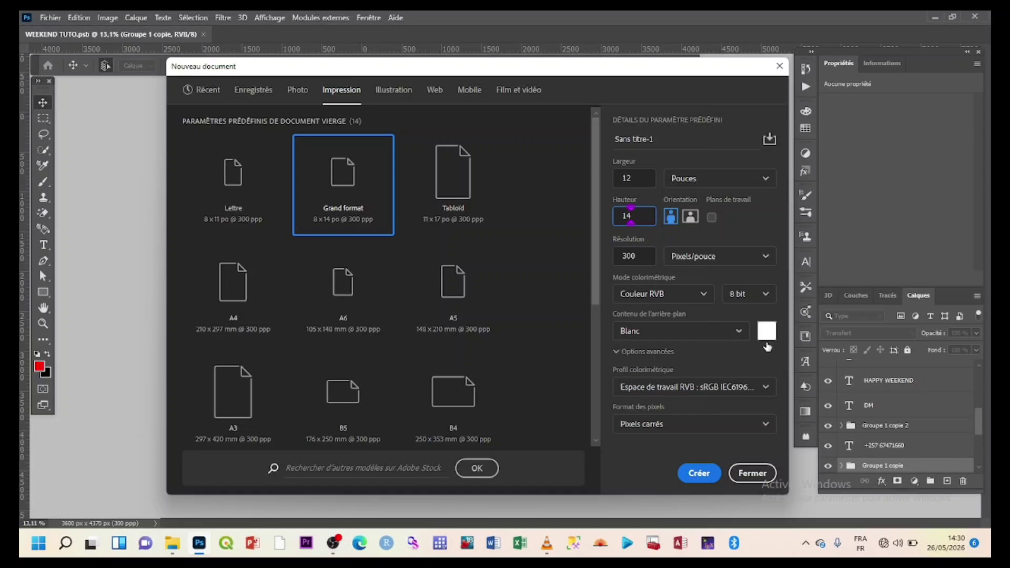
Collapse the advanced options, pick white ffffff as the background colour, and create the document.
{"action": "left_click", "coordinate": [768, 351]}
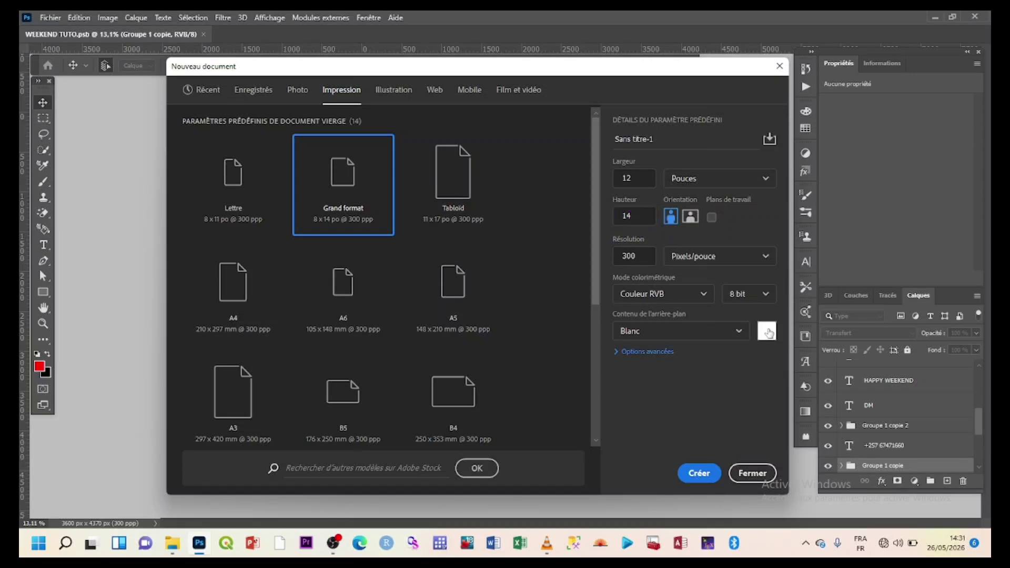
{"action": "left_click", "coordinate": [767, 333]}
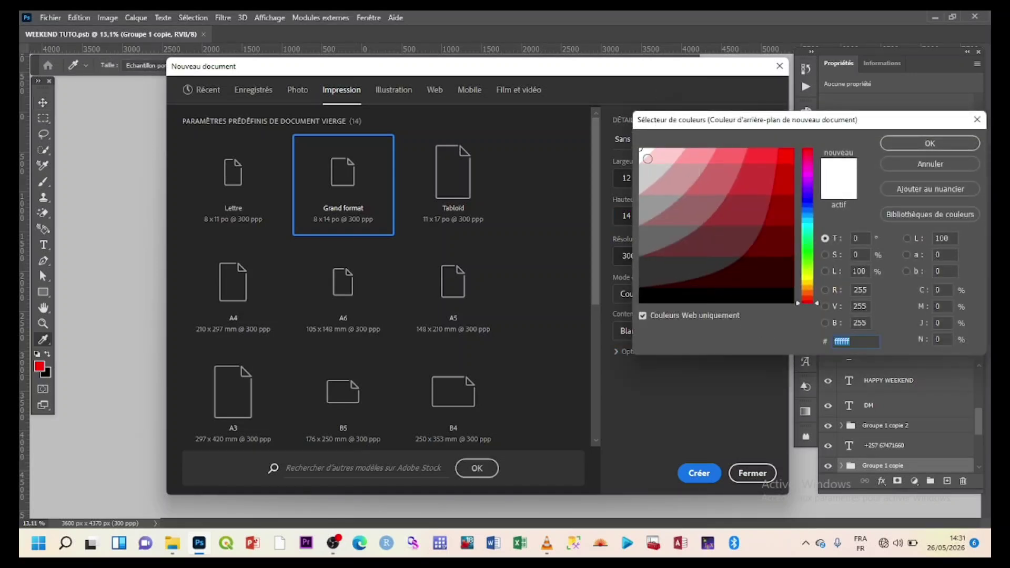
{"action": "left_click", "coordinate": [949, 151]}
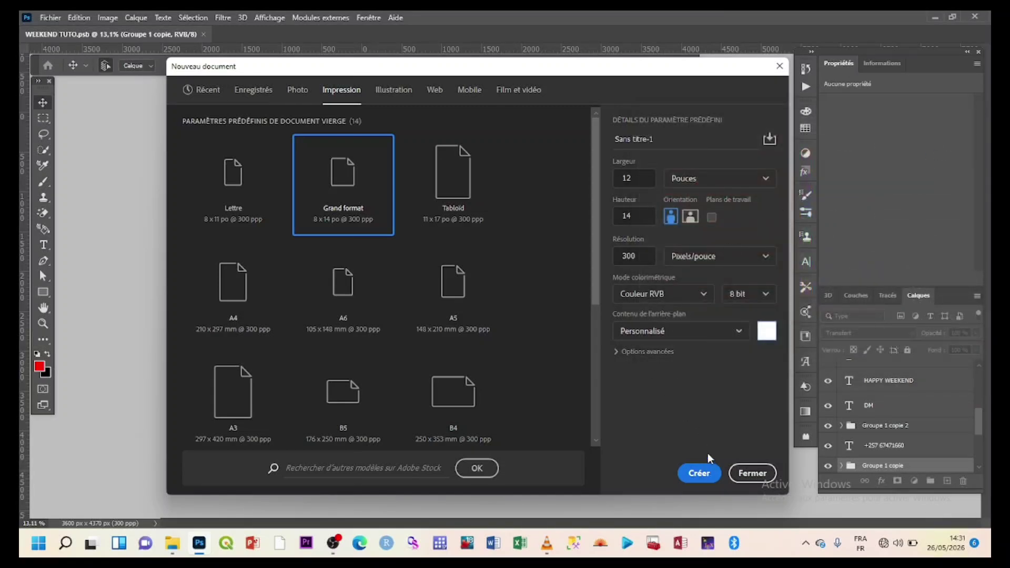
{"action": "left_click", "coordinate": [700, 473]}
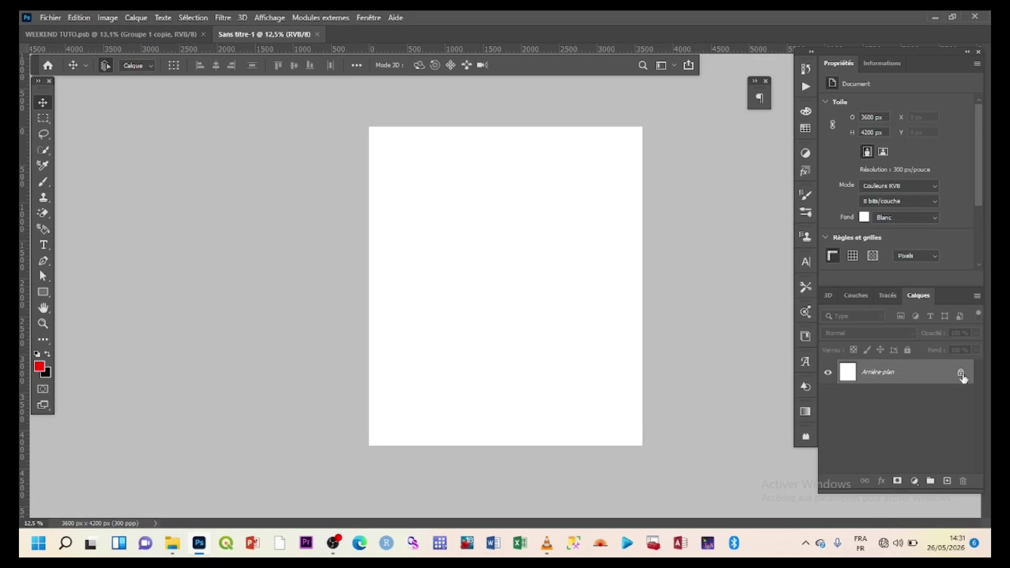
Unlock the background so it becomes a regular layer.
{"action": "left_click", "coordinate": [965, 374]}
{"action": "key", "text": "ctrl+plus"}
{"action": "key", "text": "ctrl+minus"}
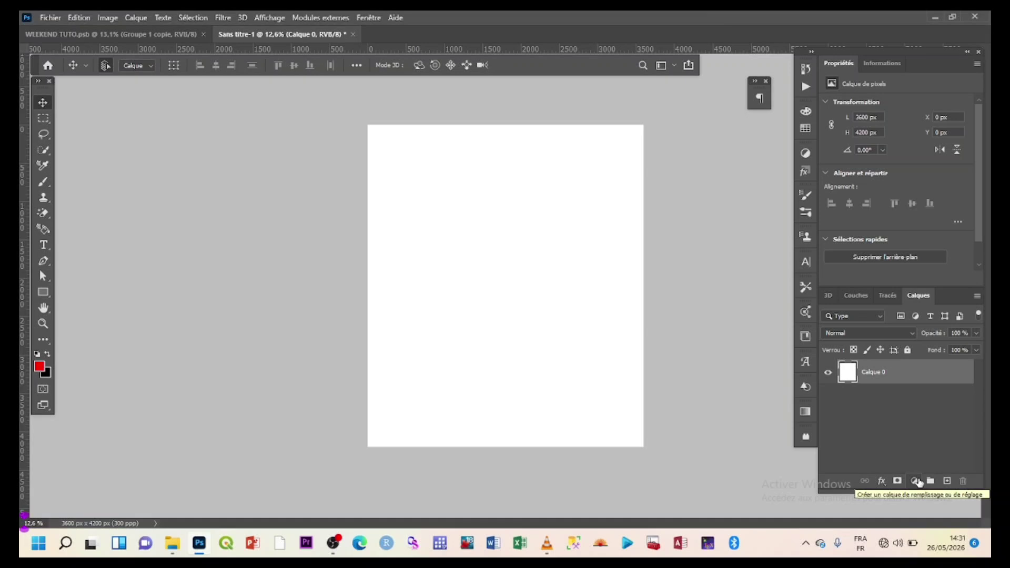
Add a gradient fill layer (Dégradé) and use red ff0000 for the gradient's starting colour stop.
{"action": "left_click", "coordinate": [919, 483]}
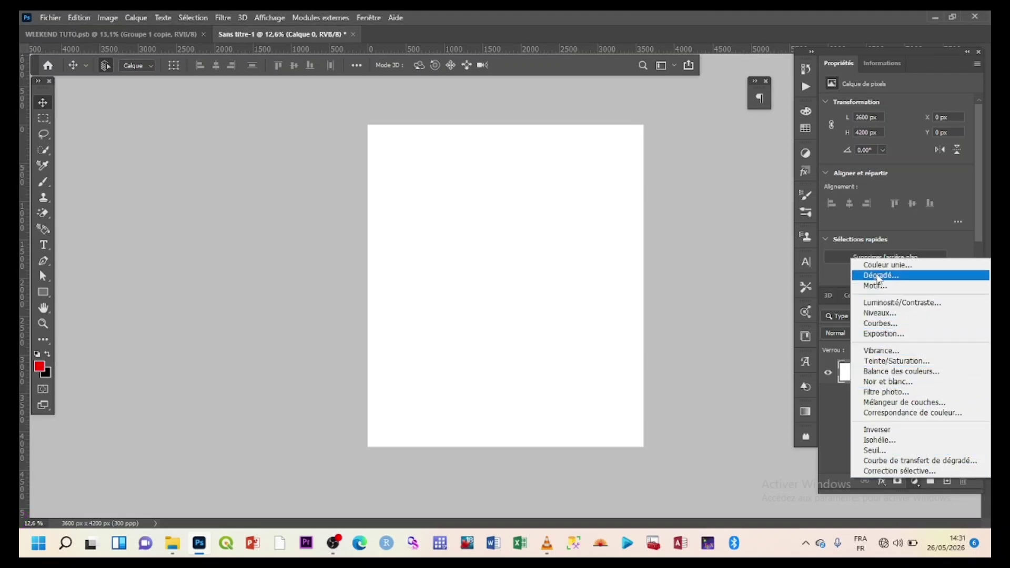
{"action": "left_click", "coordinate": [878, 277]}
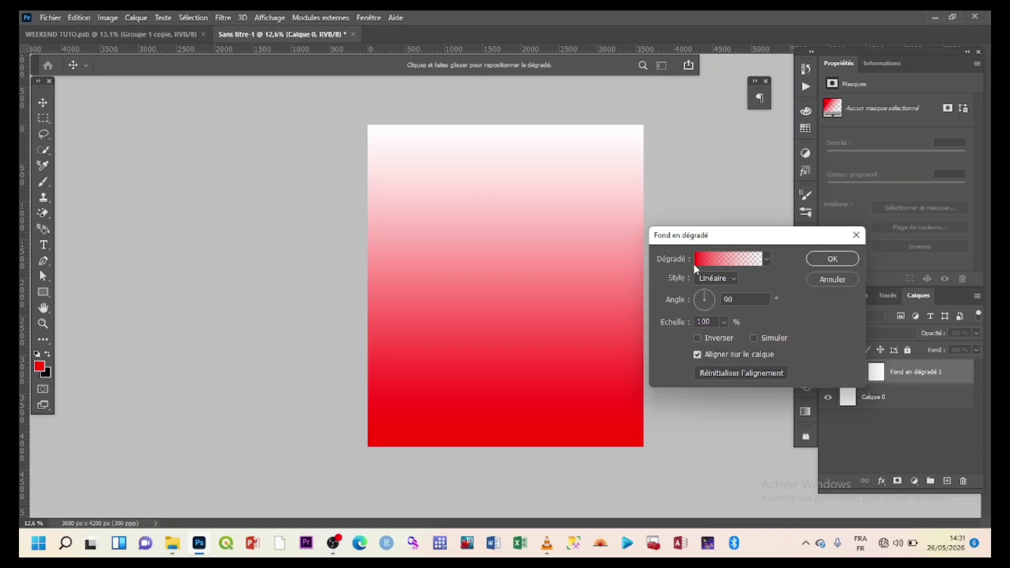
{"action": "left_click", "coordinate": [719, 259]}
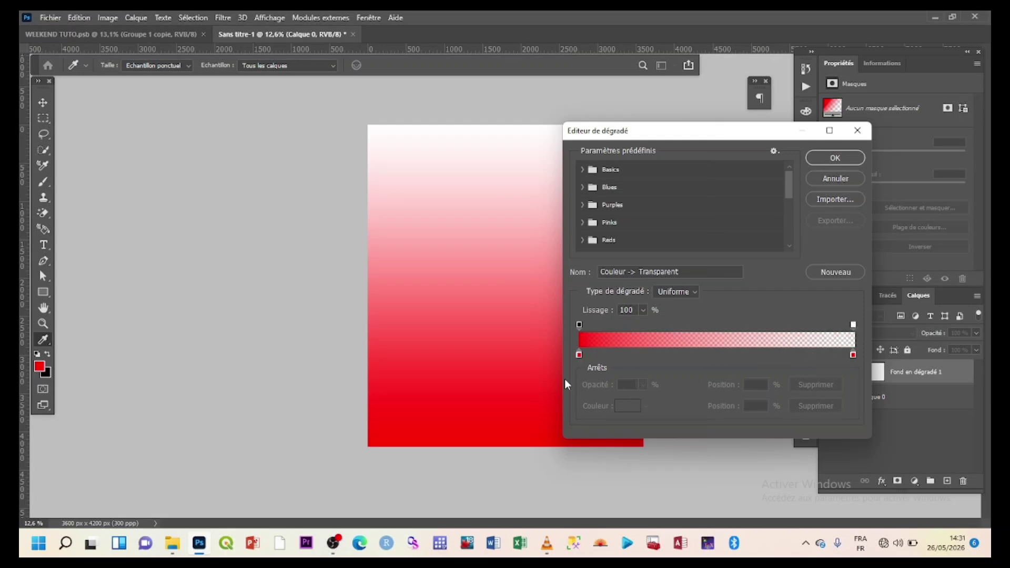
{"action": "left_click", "coordinate": [579, 355]}
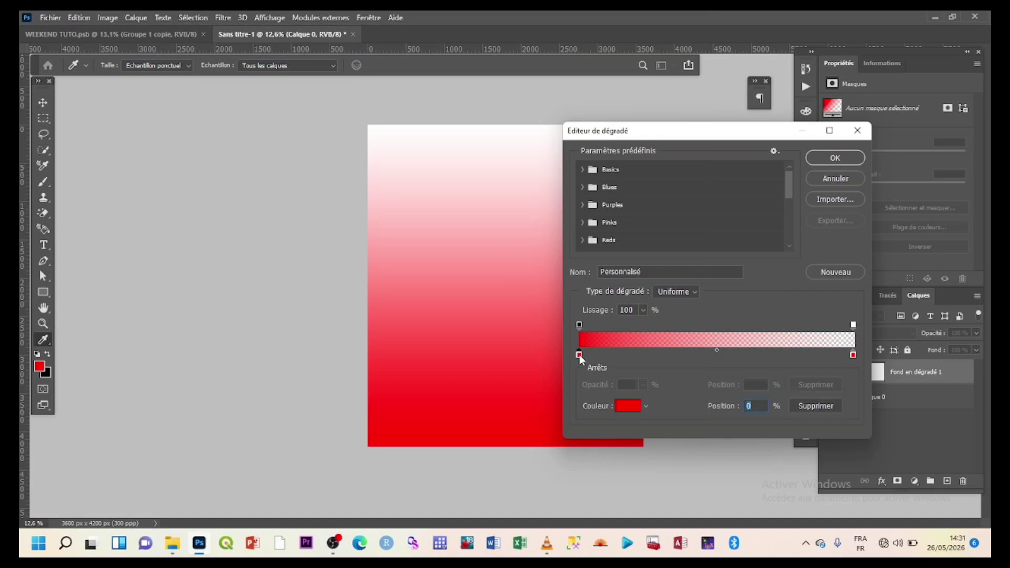
{"action": "left_click", "coordinate": [630, 407]}
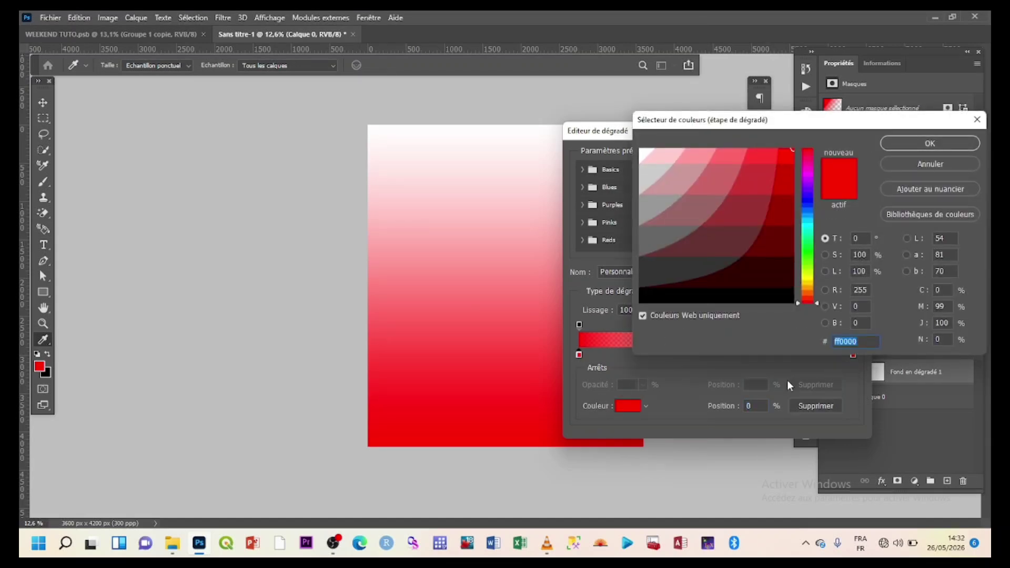
{"action": "left_click", "coordinate": [930, 143]}
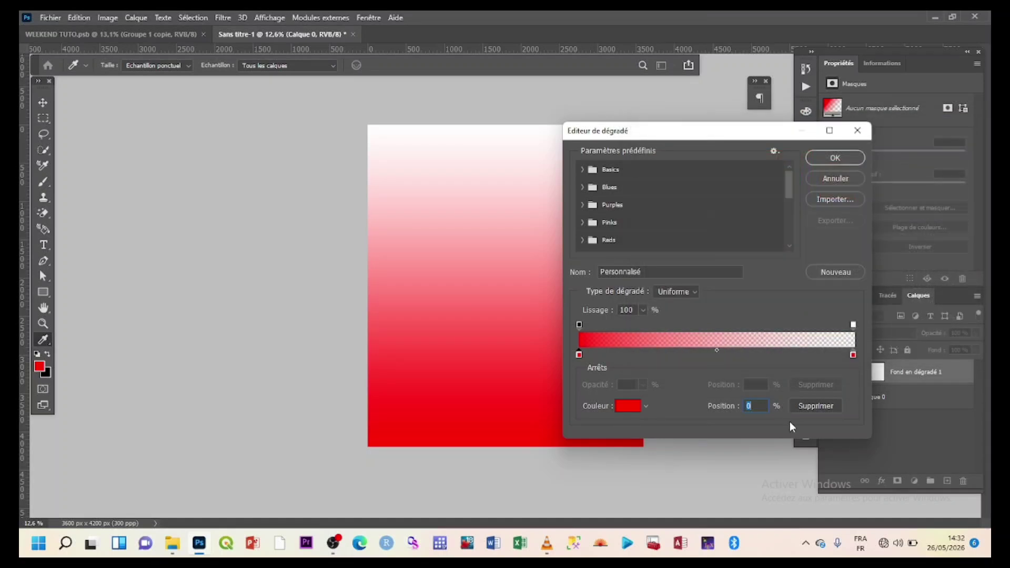
Change the colour stop at the 100% position of the gradient to black.
{"action": "left_click", "coordinate": [854, 356]}
{"action": "left_click", "coordinate": [634, 408]}
{"action": "left_click", "coordinate": [765, 291]}
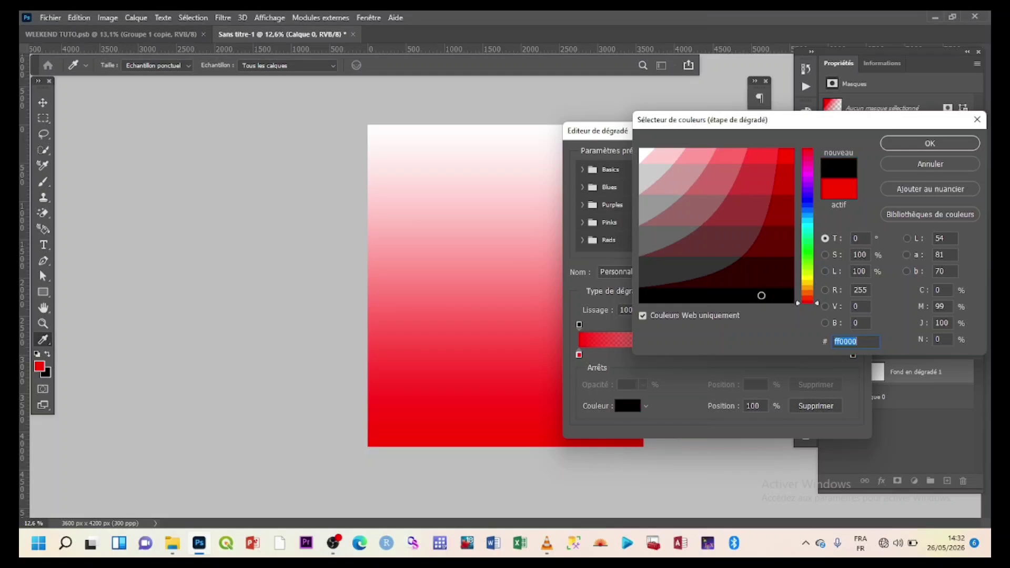
{"action": "left_click", "coordinate": [922, 146]}
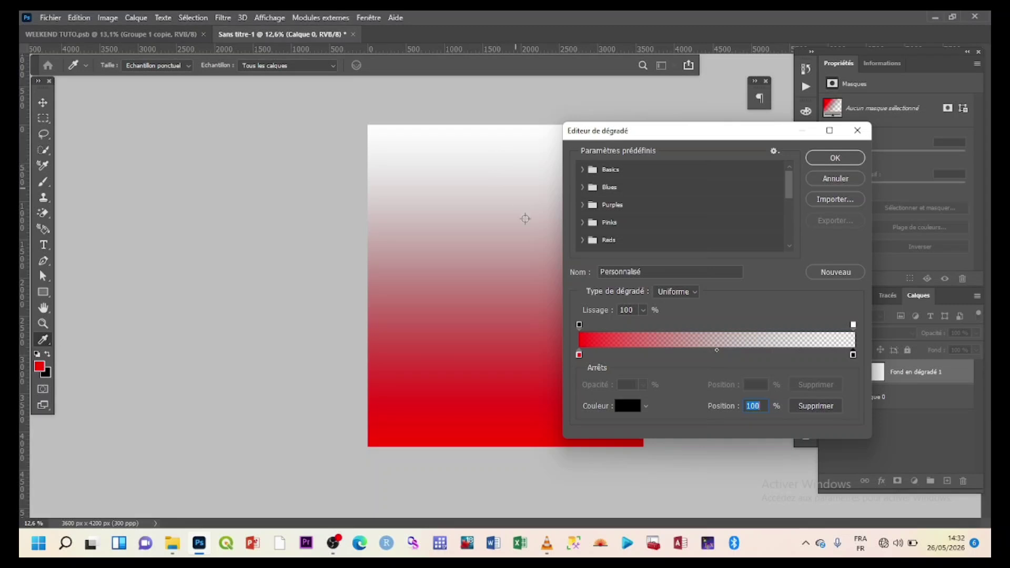
Raise the gradient's end opacity stop to 100% and accept the edited red-to-black gradient.
{"action": "left_click", "coordinate": [853, 325]}
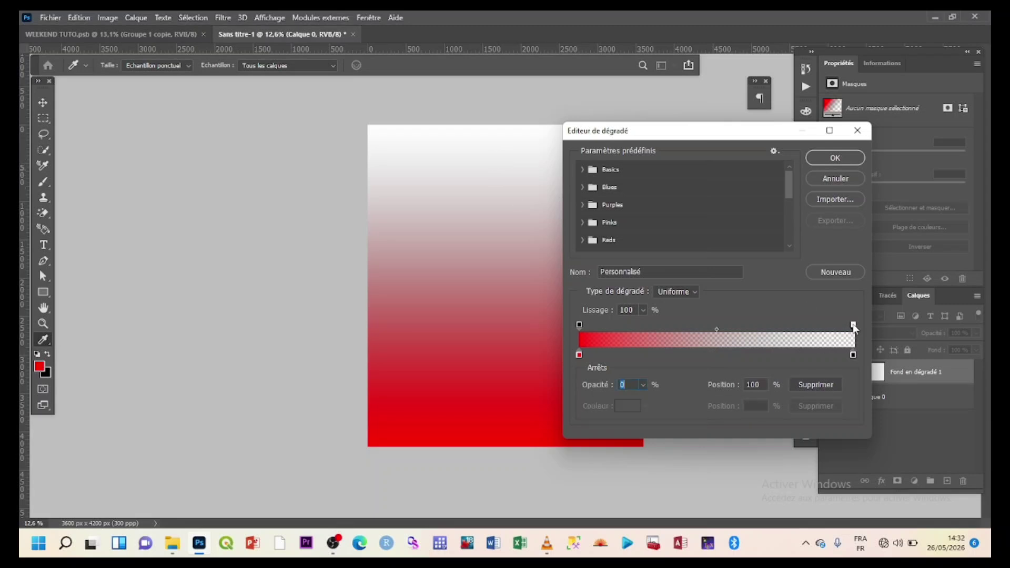
{"action": "left_click", "coordinate": [636, 386]}
{"action": "left_click", "coordinate": [642, 385]}
{"action": "left_click_drag", "start_coordinate": [643, 401], "coordinate": [721, 403]}
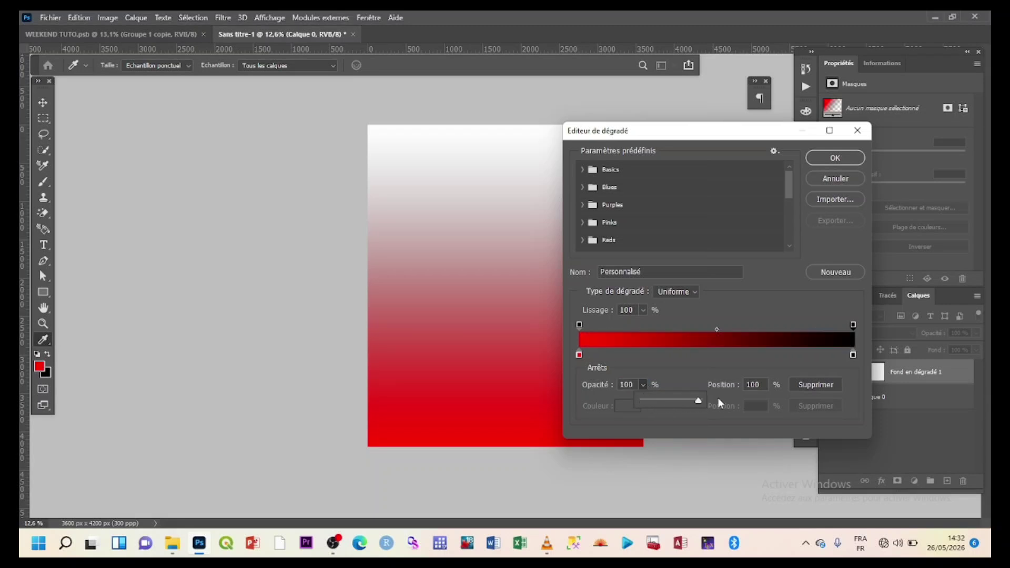
{"action": "left_click", "coordinate": [847, 157]}
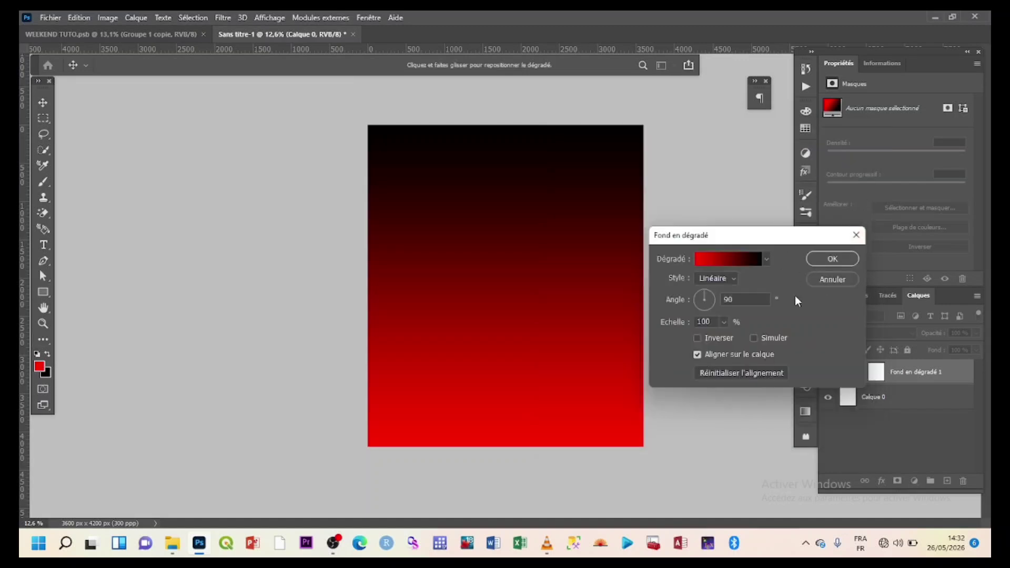
Make the gradient fill Radial with a 64° angle, reverse it so black sits in the centre, and apply it.
{"action": "left_click", "coordinate": [736, 284]}
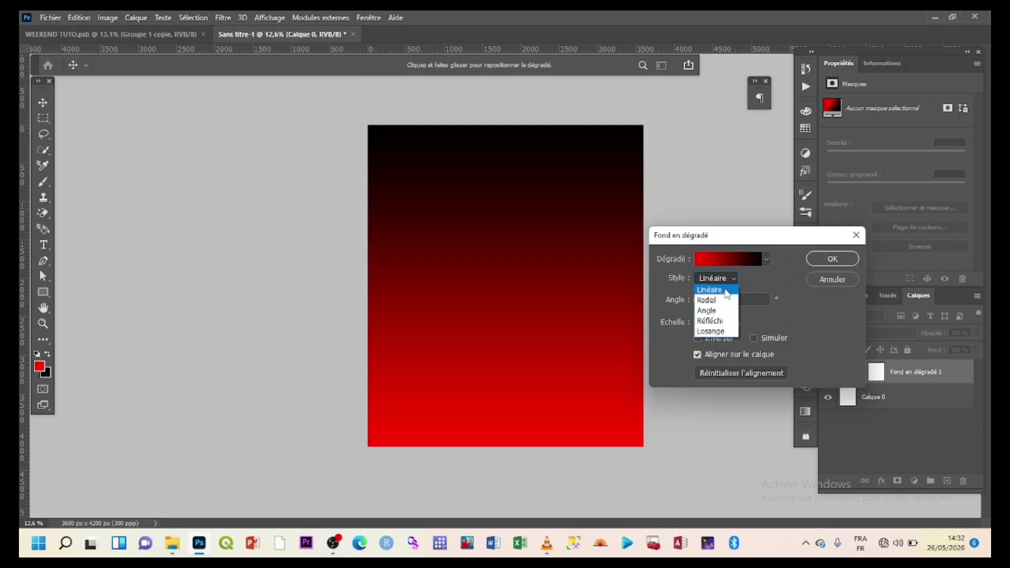
{"action": "left_click", "coordinate": [716, 301]}
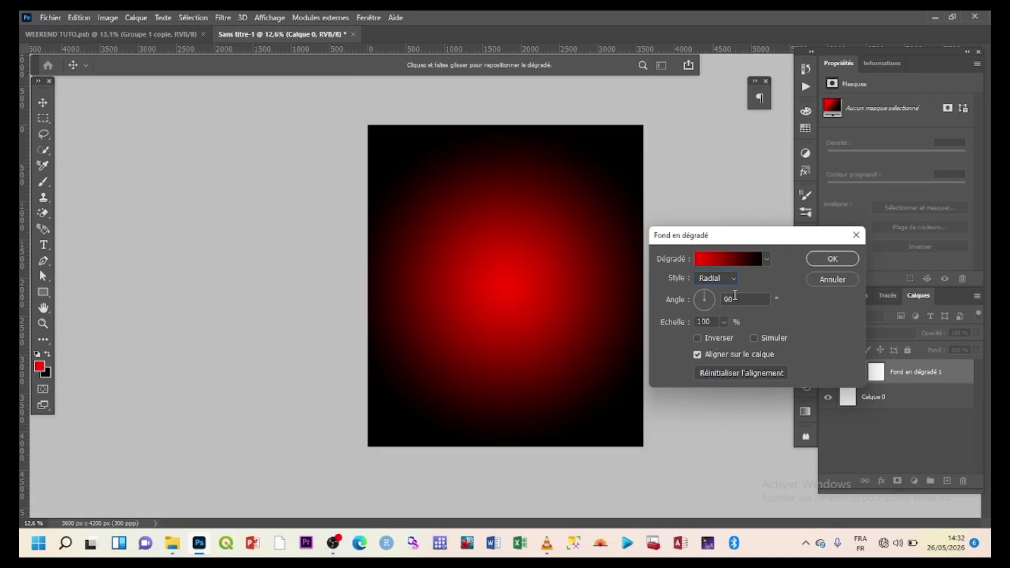
{"action": "left_click", "coordinate": [736, 300]}
{"action": "left_click_drag", "start_coordinate": [736, 300], "coordinate": [722, 297]}
{"action": "type", "text": "64"}
{"action": "left_click", "coordinate": [698, 339]}
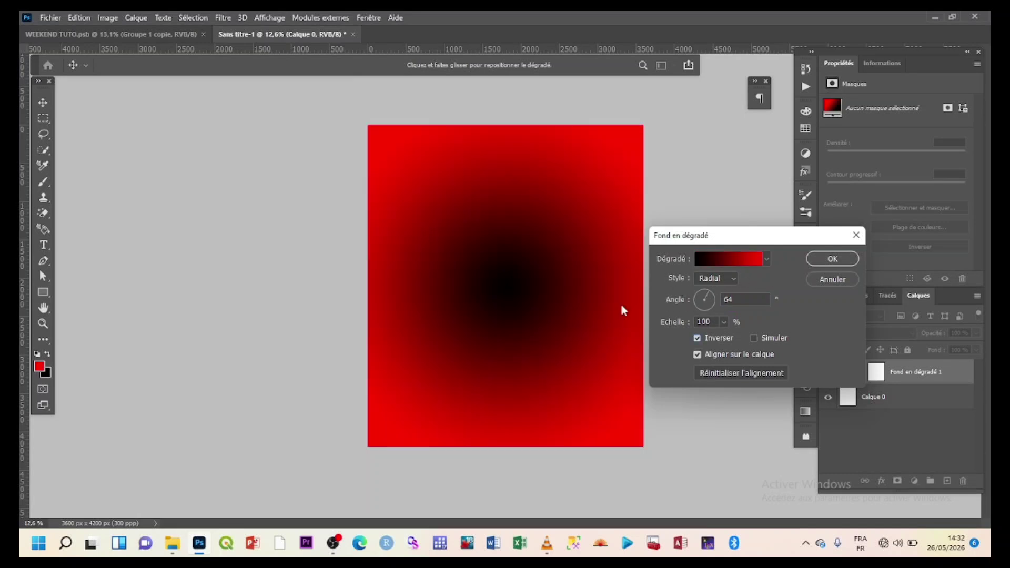
{"action": "left_click", "coordinate": [835, 261]}
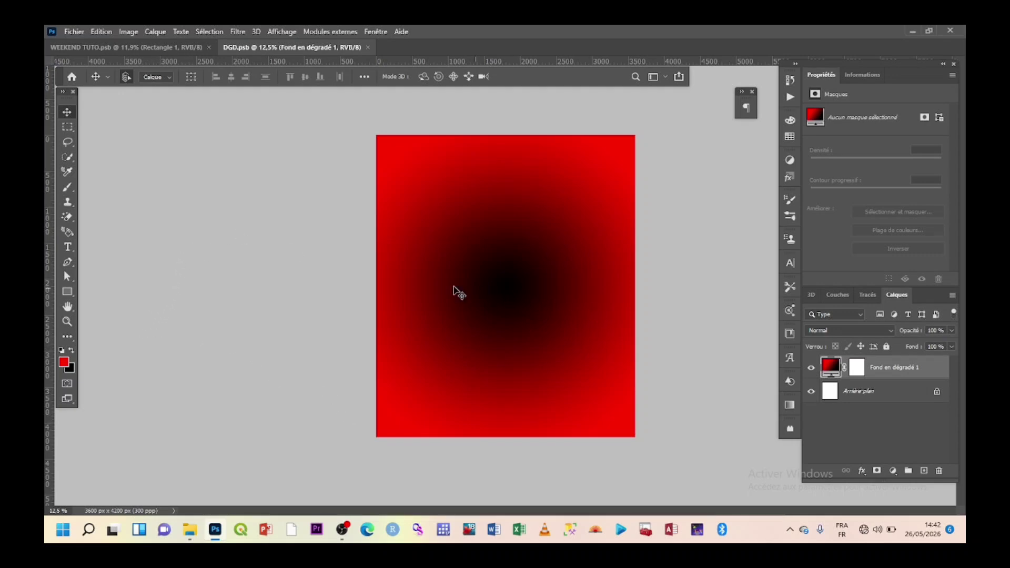
Set up the Rectangle tool in shape mode (Forme) with an orange fill and a white outline.
{"action": "left_click", "coordinate": [68, 296]}
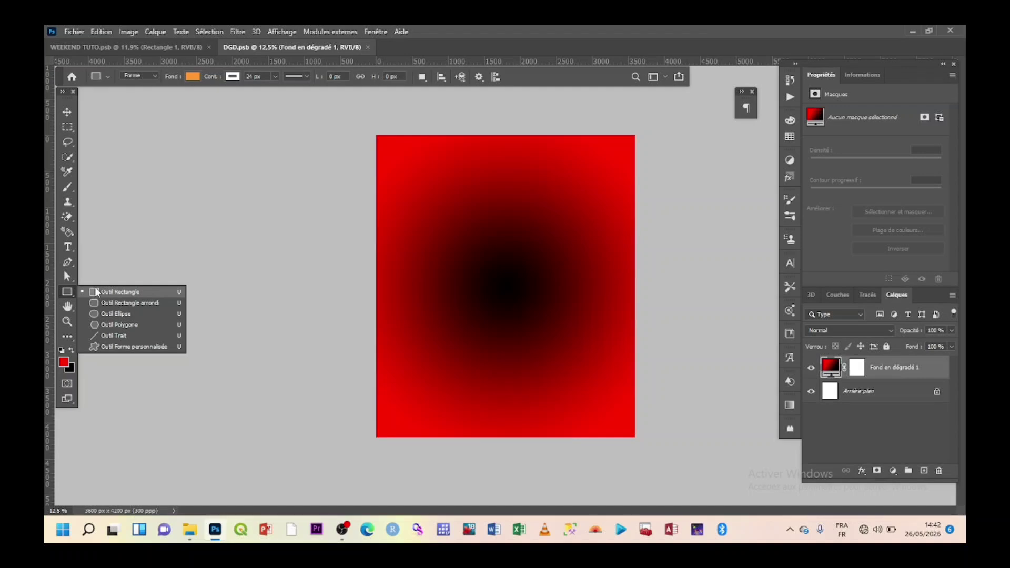
{"action": "left_click", "coordinate": [100, 292]}
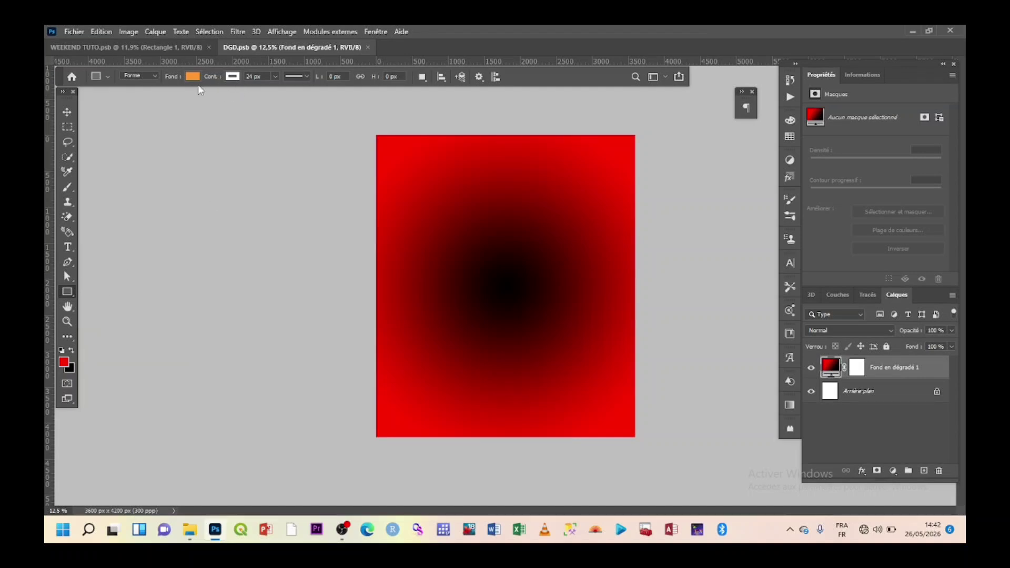
{"action": "left_click", "coordinate": [151, 76]}
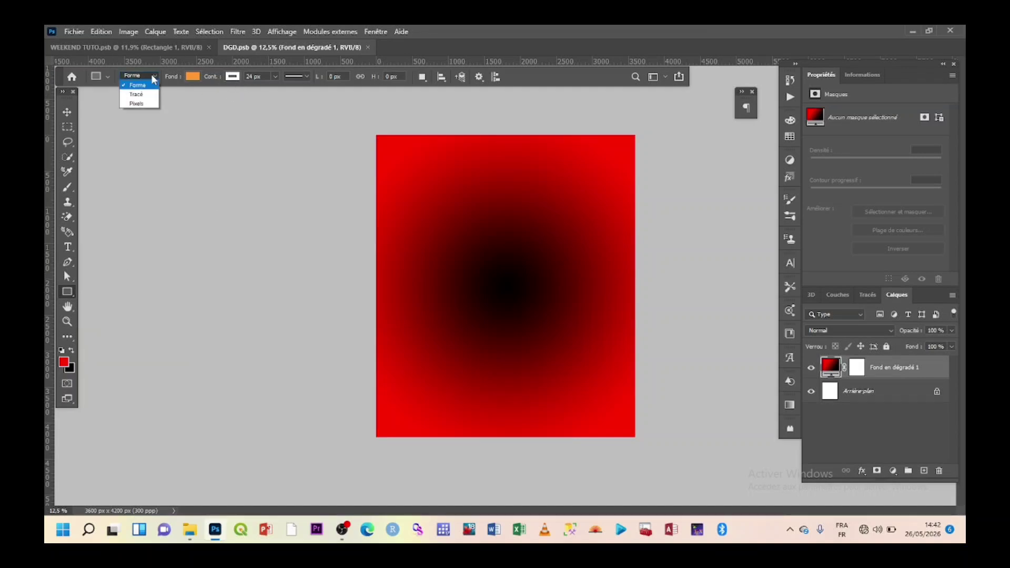
{"action": "left_click", "coordinate": [139, 85]}
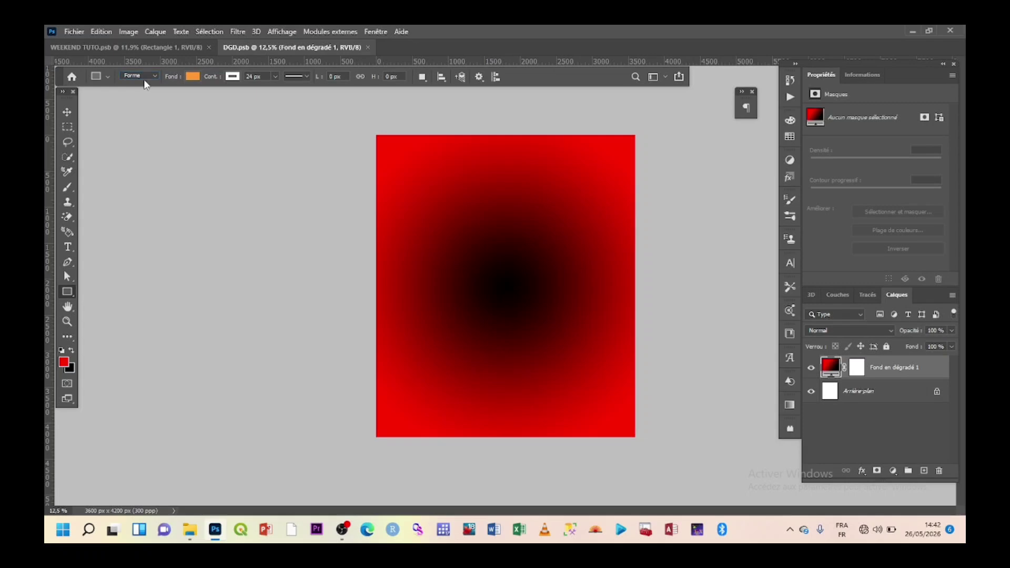
{"action": "left_click", "coordinate": [193, 76]}
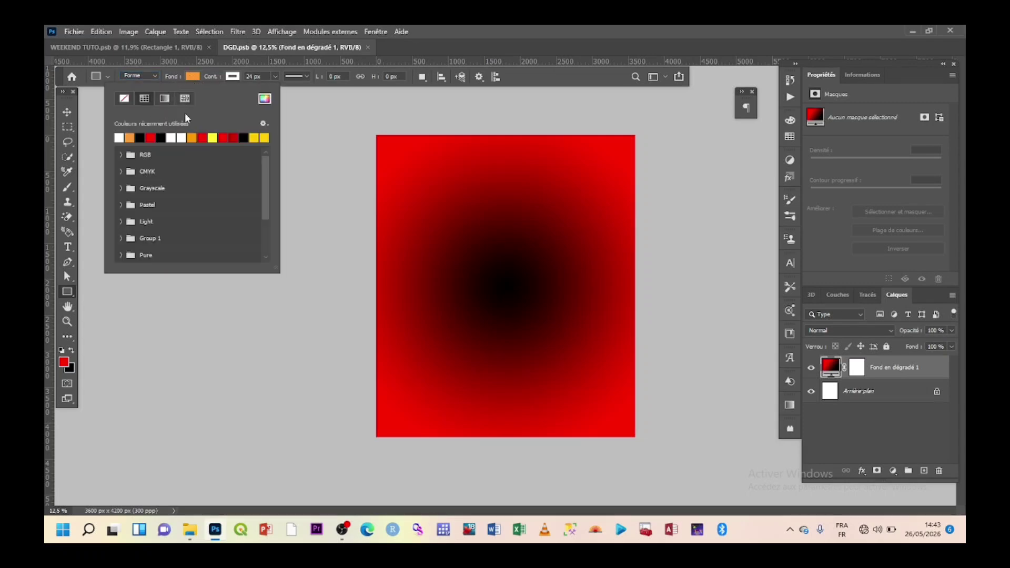
{"action": "left_click", "coordinate": [130, 138]}
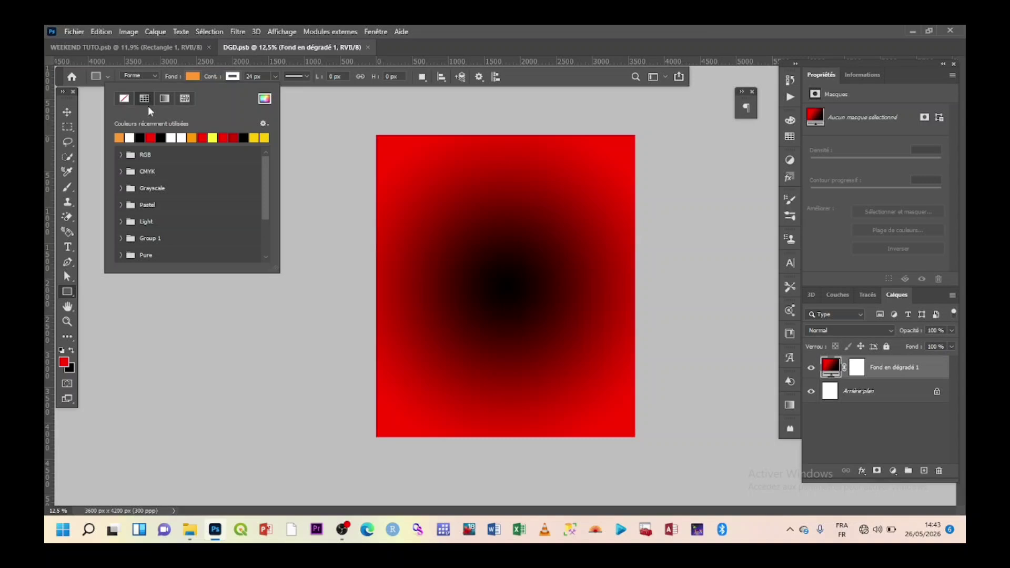
{"action": "left_click", "coordinate": [232, 77]}
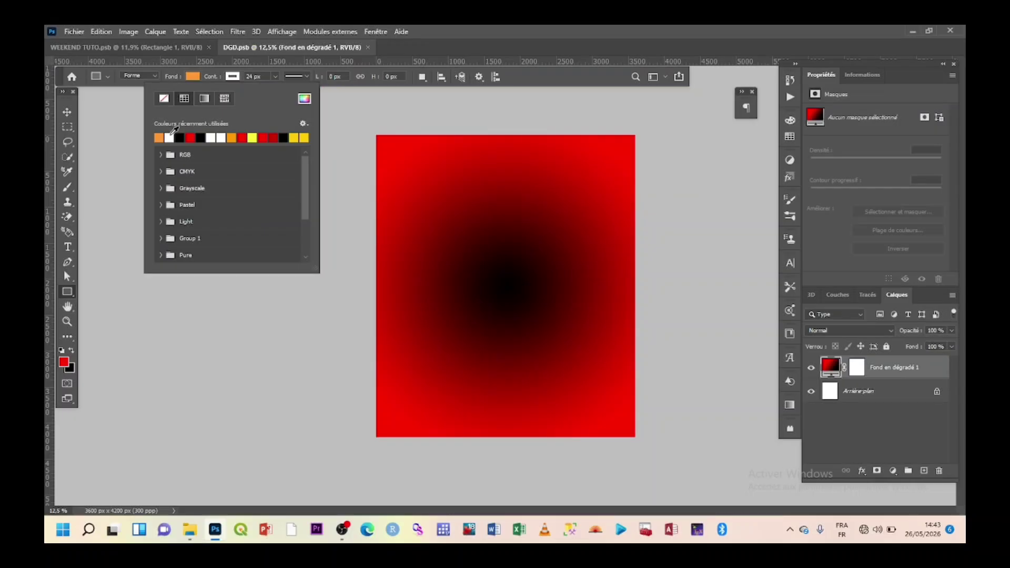
{"action": "left_click", "coordinate": [169, 138]}
Draw a rectangle near the poster's upper-left corner and stretch it into a tall panel of about 960 x 3336 px.
{"action": "left_click_drag", "start_coordinate": [430, 189], "coordinate": [463, 285]}
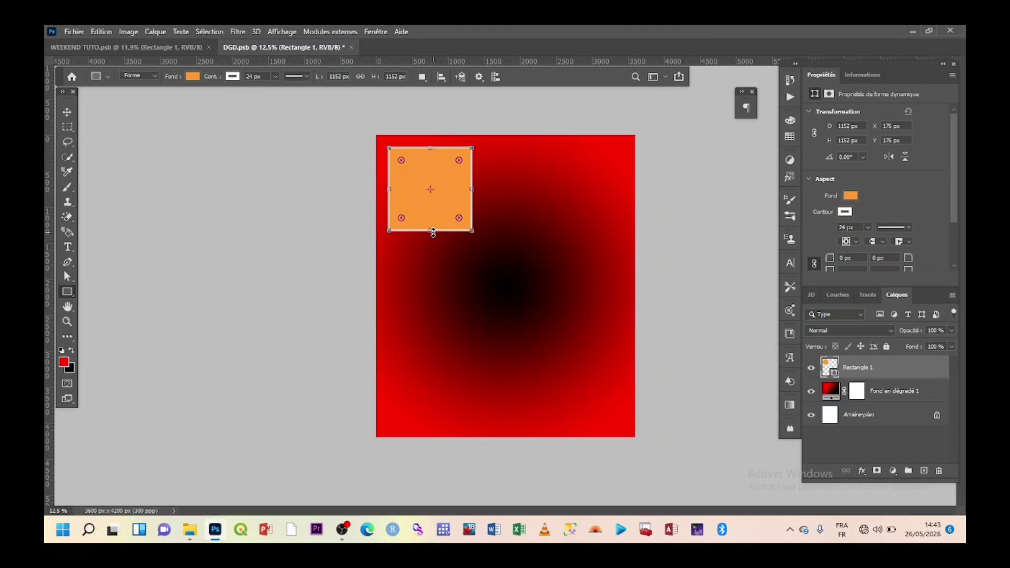
{"action": "left_click_drag", "start_coordinate": [433, 233], "coordinate": [430, 372]}
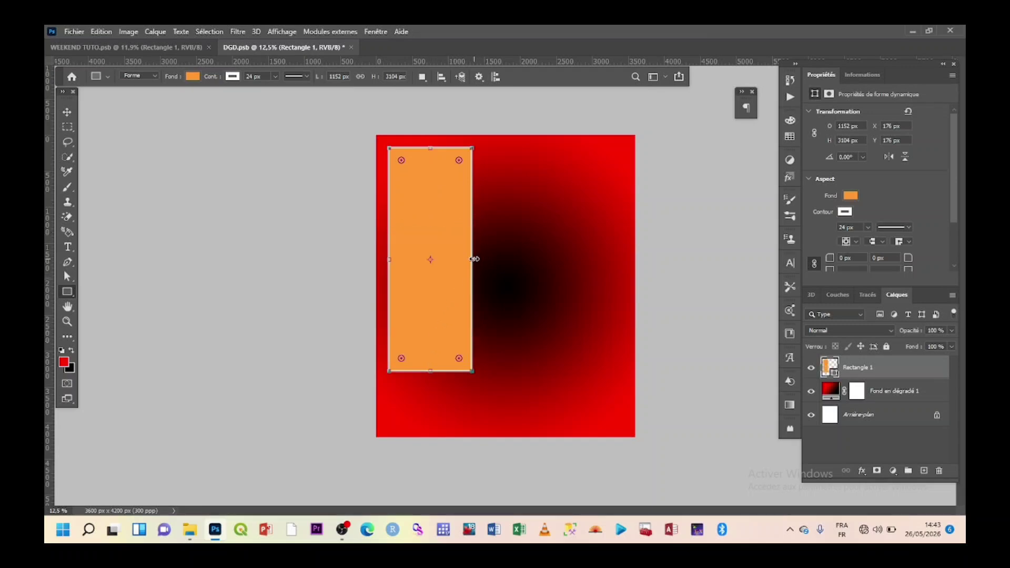
{"action": "left_click_drag", "start_coordinate": [474, 259], "coordinate": [459, 258]}
{"action": "left_click_drag", "start_coordinate": [422, 372], "coordinate": [422, 389]}
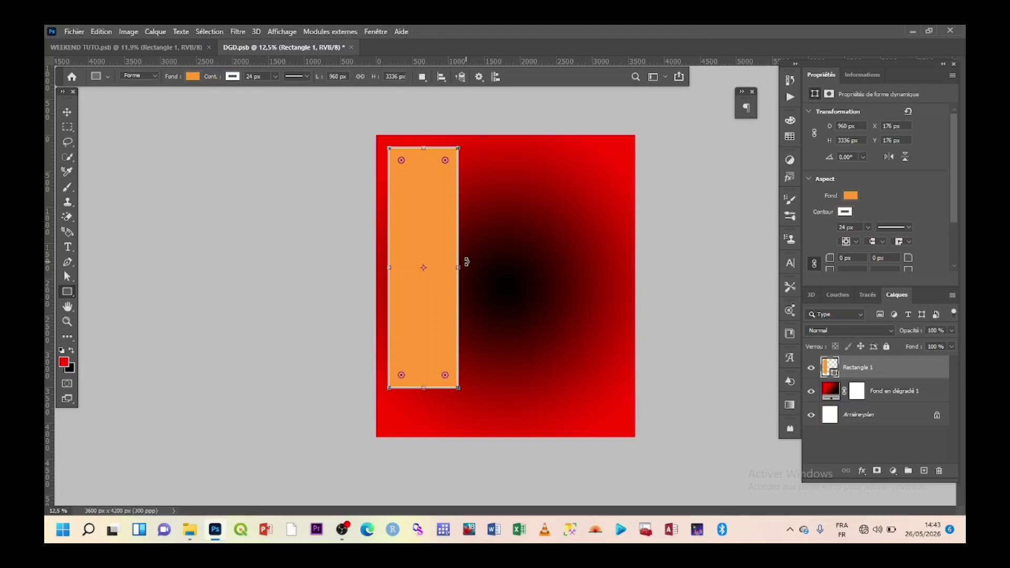
{"action": "key", "text": "Return"}
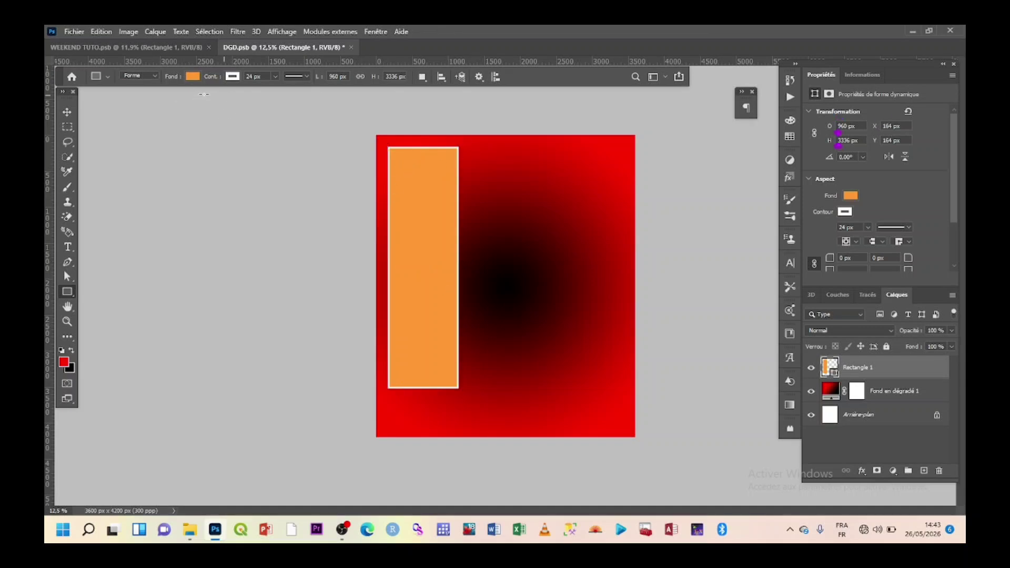
Move the orange panel inward and down to about X 676 px, Y 499 px.
{"action": "left_click", "coordinate": [67, 114]}
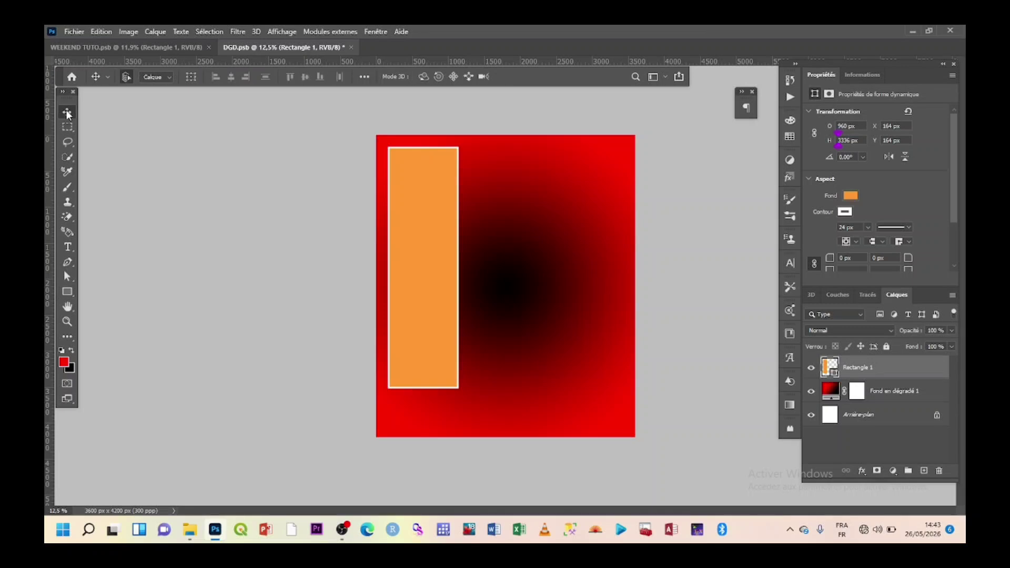
{"action": "left_click_drag", "start_coordinate": [406, 206], "coordinate": [467, 243]}
{"action": "scroll", "coordinate": [452, 223], "scroll_direction": "down", "scroll_amount": 1}
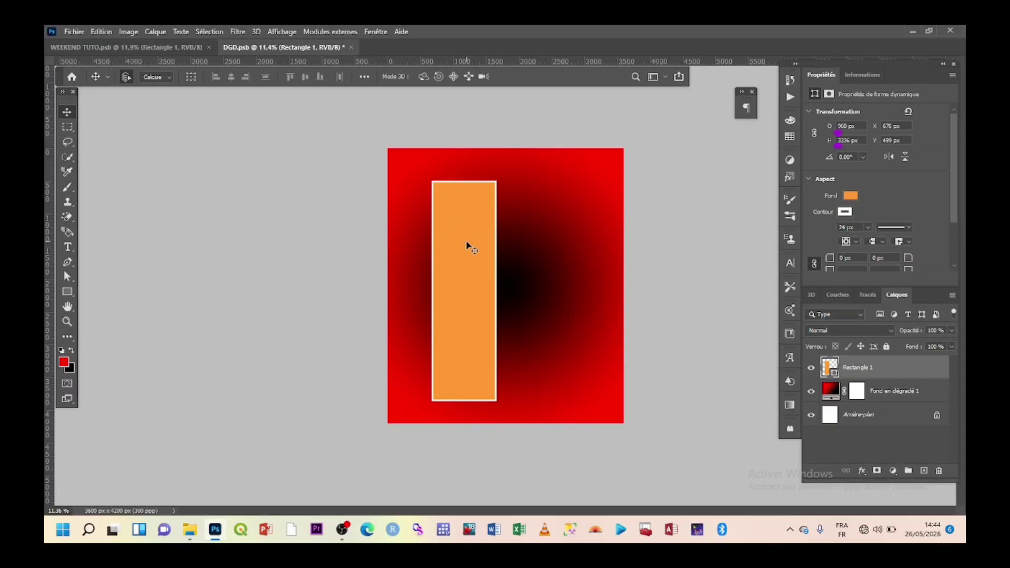
{"action": "key", "text": "ctrl+plus"}
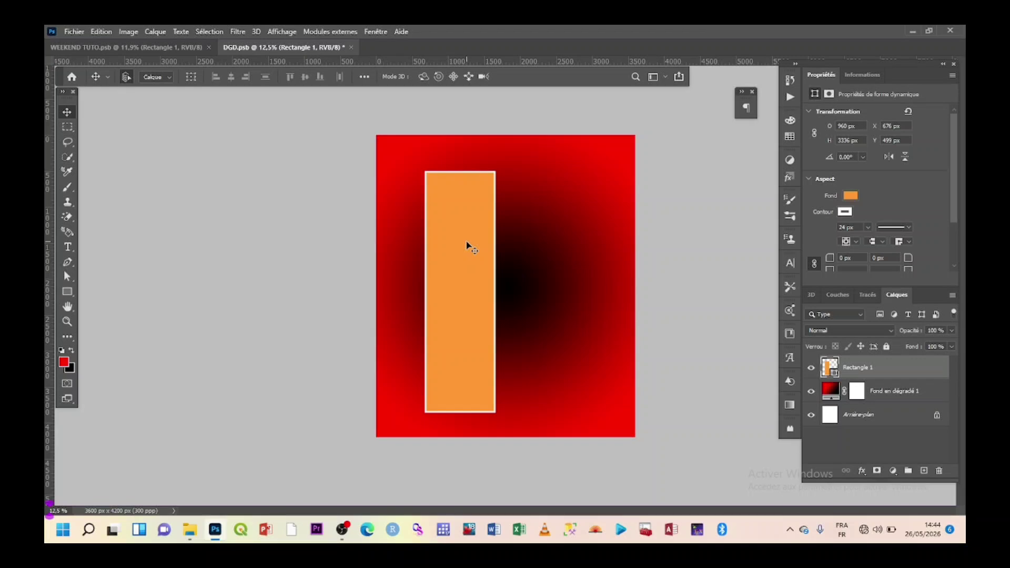
Shorten the orange panel from its top edge to about 3010 px high and move it up to about Y 583 px.
{"action": "key", "text": "ctrl+t"}
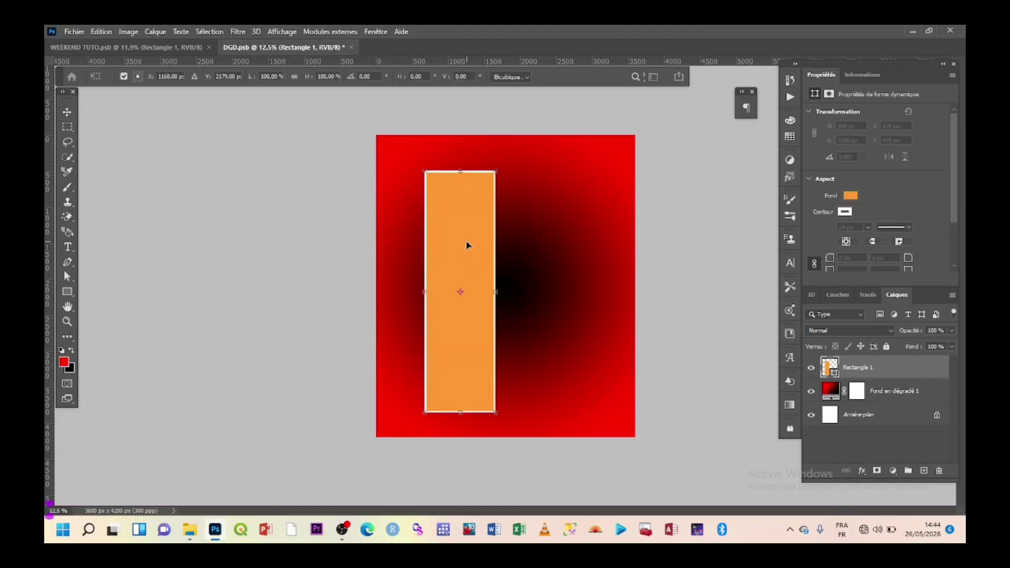
{"action": "left_click_drag", "start_coordinate": [464, 164], "coordinate": [504, 183]}
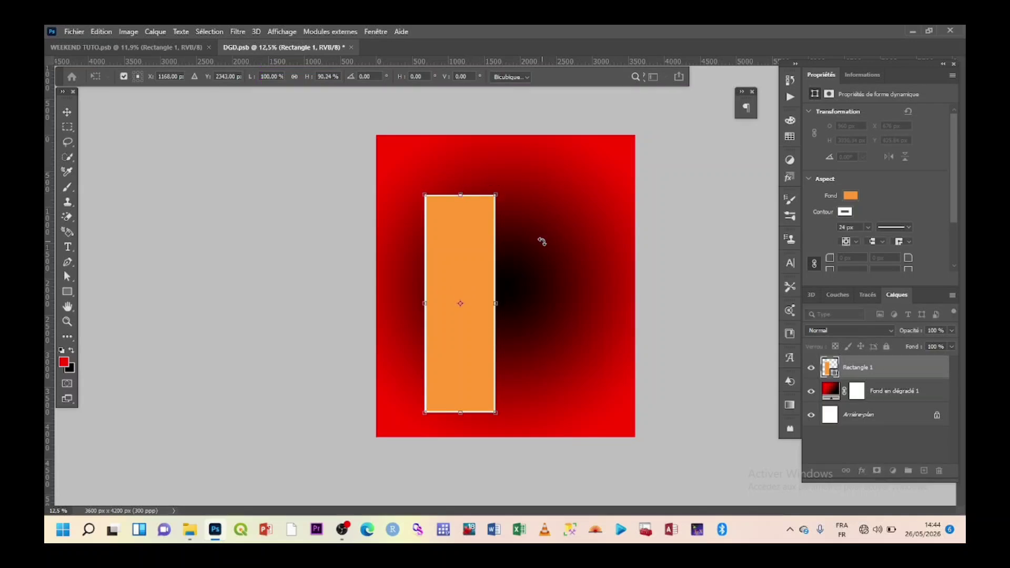
{"action": "key", "text": "Return"}
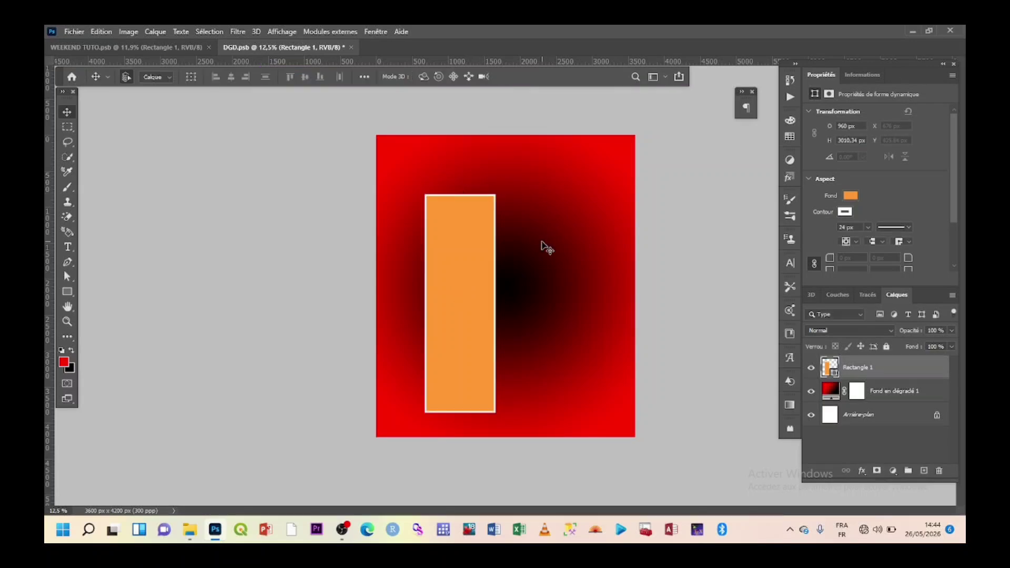
{"action": "left_click_drag", "start_coordinate": [475, 287], "coordinate": [476, 271]}
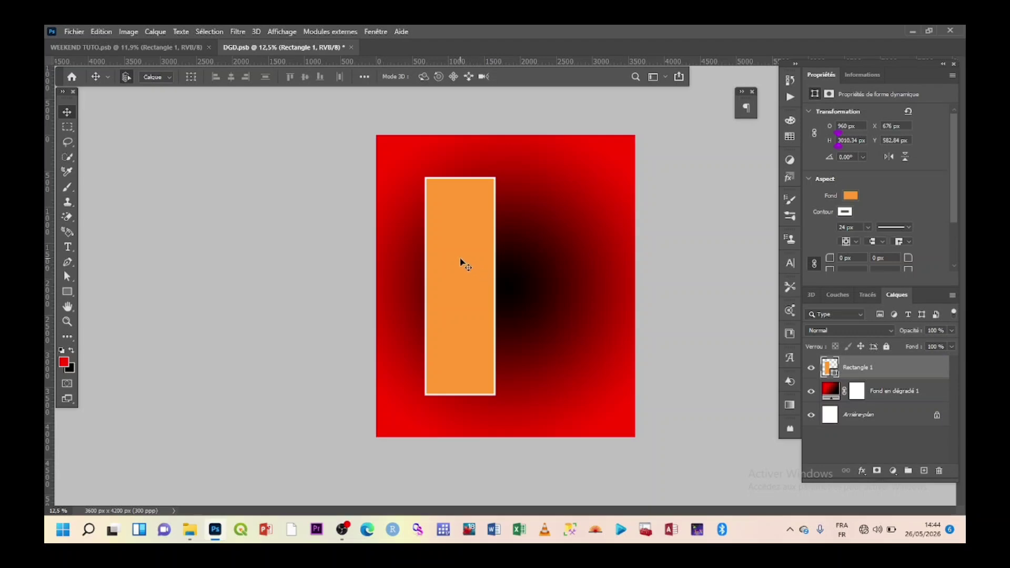
Place the embedded photo 1aa21371a159a1d328383cc8c1b64e38 of the cheering woman from the TUTO folder at its default size.
{"action": "left_click", "coordinate": [77, 32]}
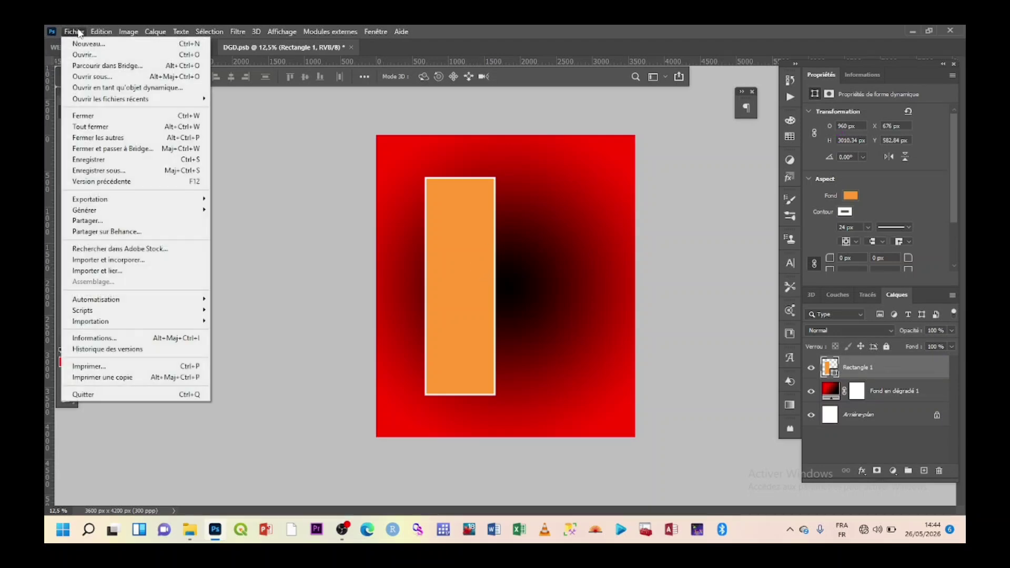
{"action": "left_click", "coordinate": [89, 261]}
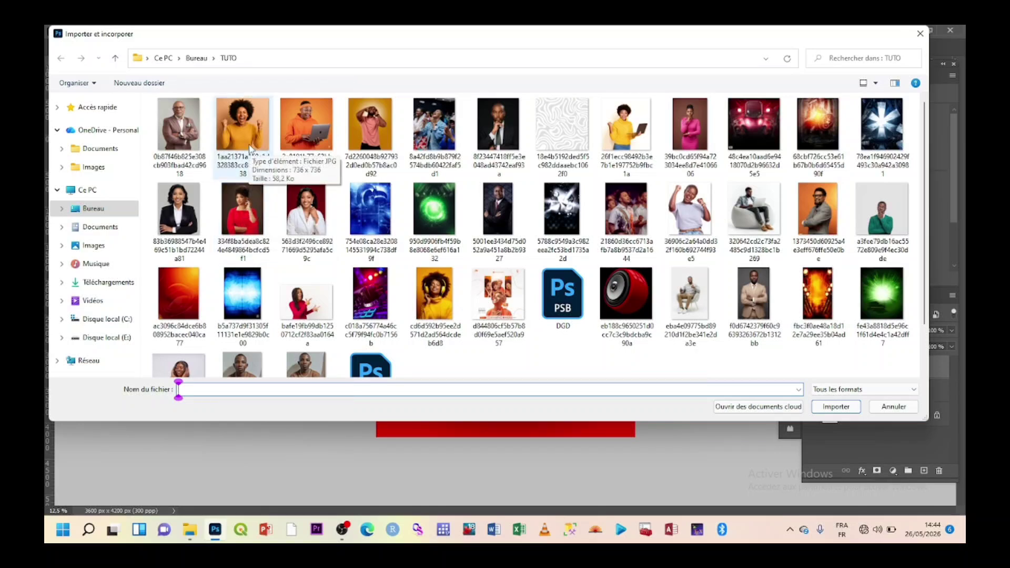
{"action": "left_click", "coordinate": [251, 158]}
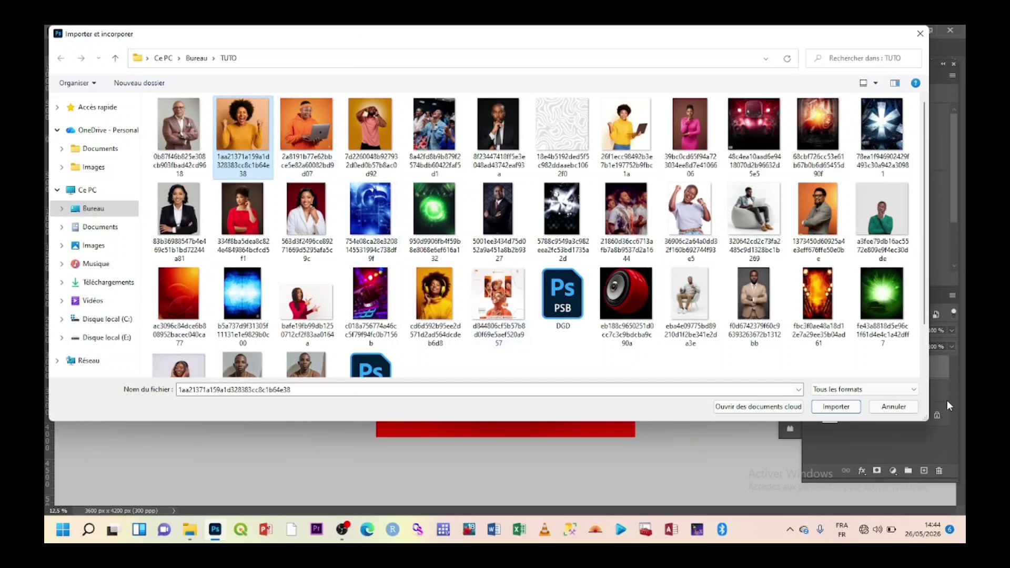
{"action": "left_click", "coordinate": [854, 409]}
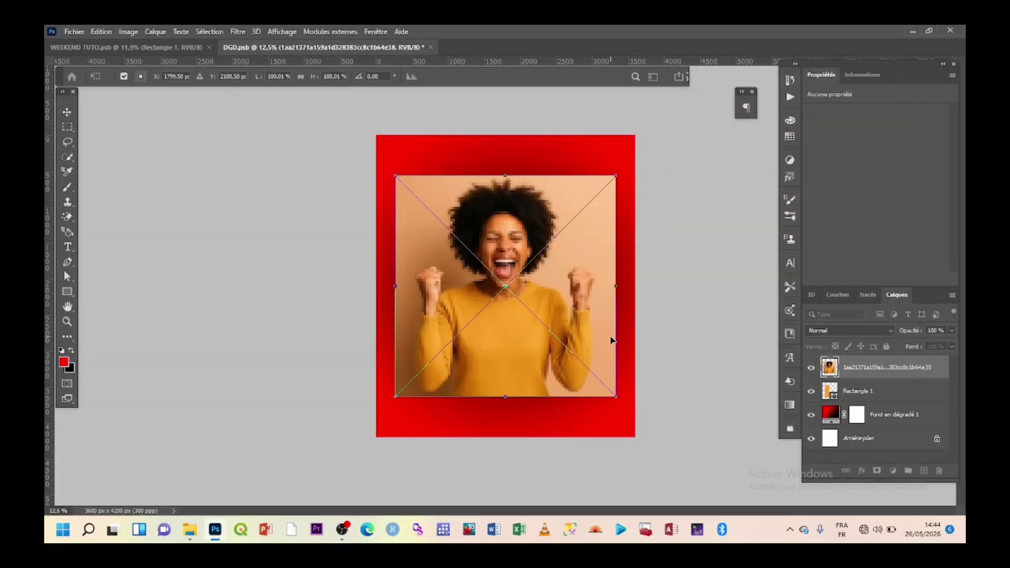
{"action": "key", "text": "Return"}
Mask out the photo's background using a subject selection (Sujet) and convert the masked layer to a smart object.
{"action": "scroll", "coordinate": [532, 284], "scroll_direction": "up", "scroll_amount": 3}
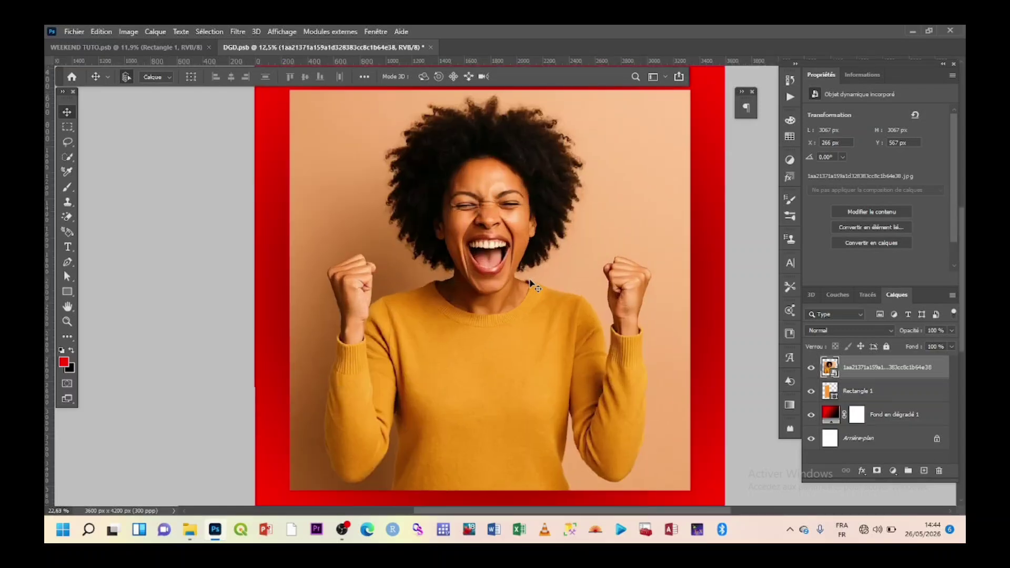
{"action": "scroll", "coordinate": [532, 285], "scroll_direction": "down", "scroll_amount": 3}
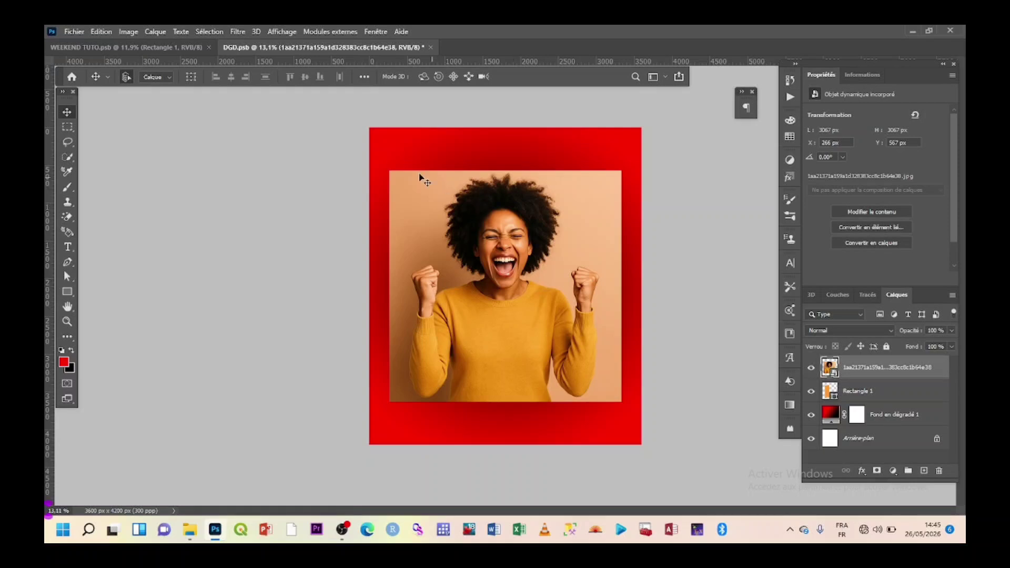
{"action": "left_click", "coordinate": [210, 32]}
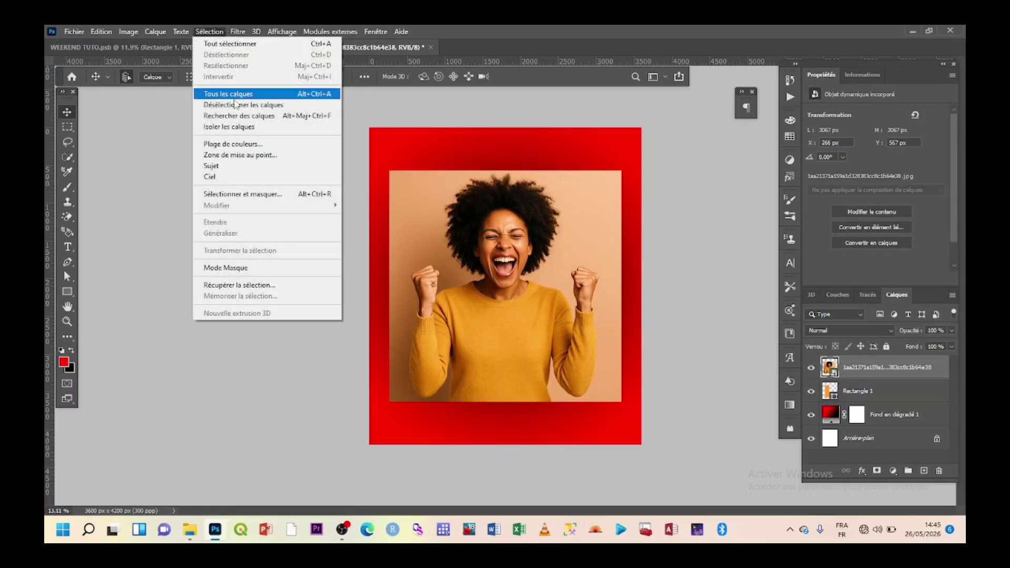
{"action": "left_click", "coordinate": [220, 168]}
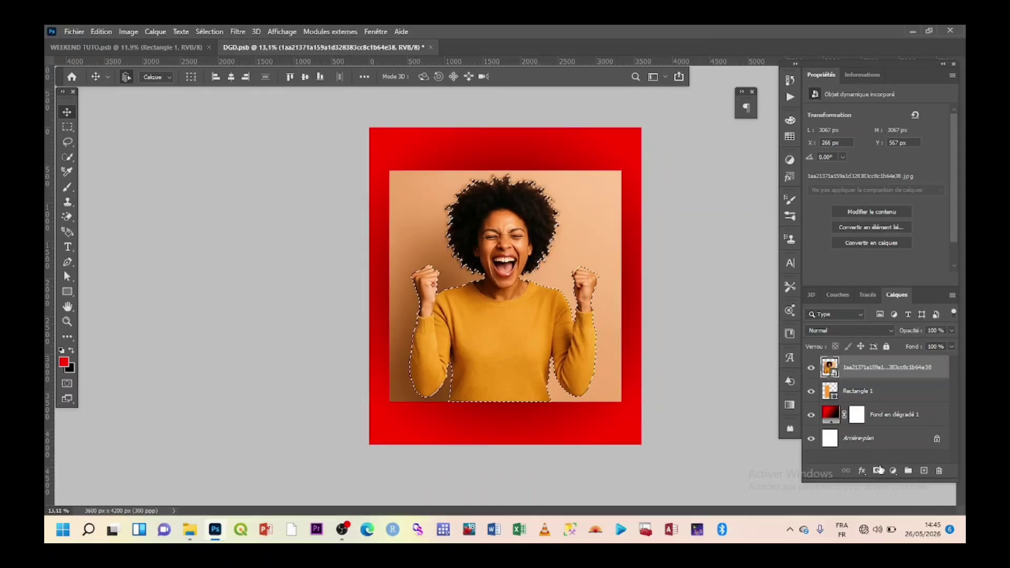
{"action": "left_click", "coordinate": [877, 471]}
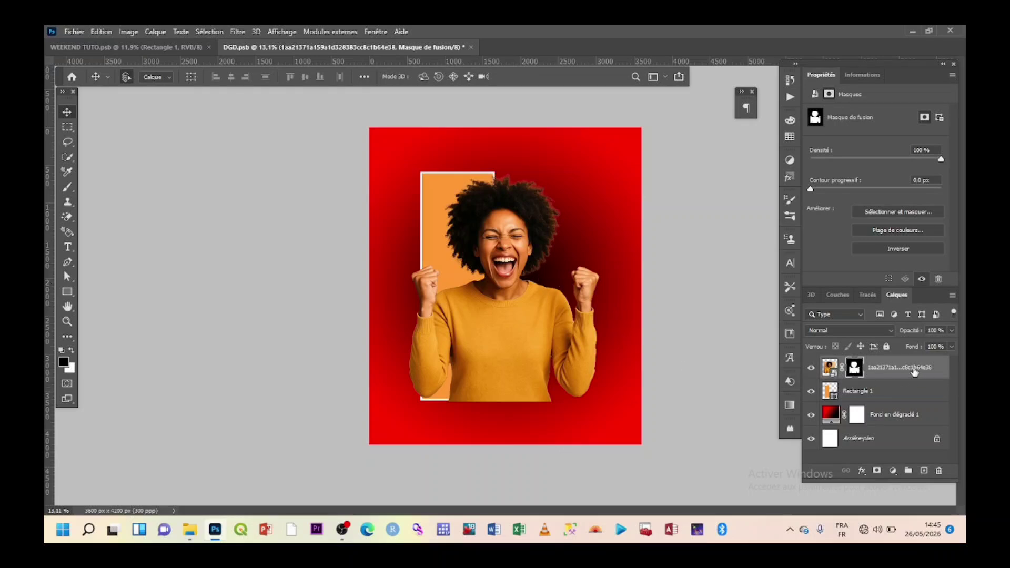
{"action": "right_click", "coordinate": [914, 368]}
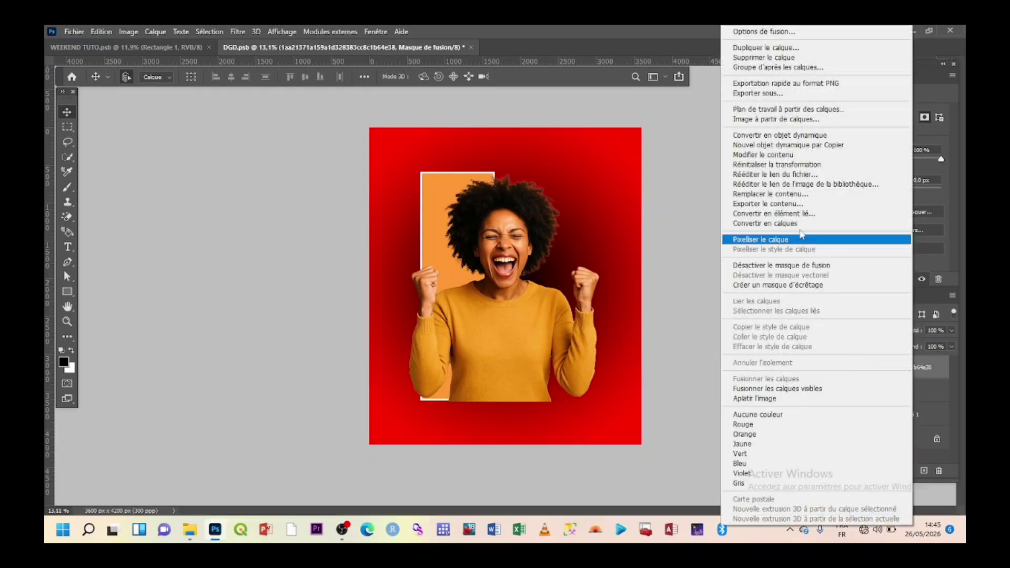
{"action": "left_click", "coordinate": [773, 136]}
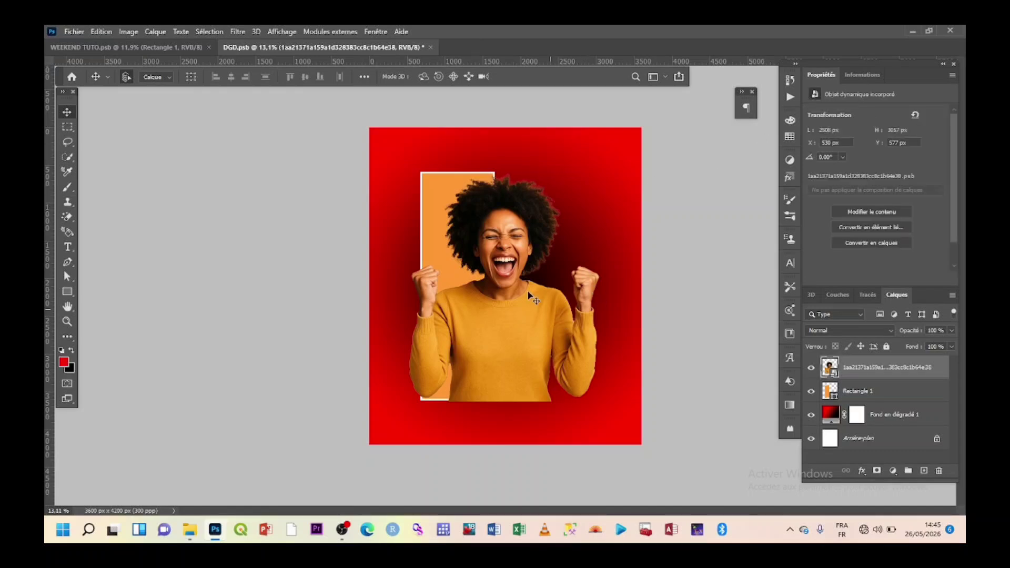
Clip the woman's layer to the orange panel and shift her left within it to about X 326 px, Y 595 px.
{"action": "scroll", "coordinate": [500, 273], "scroll_direction": "up", "scroll_amount": 2}
{"action": "scroll", "coordinate": [501, 295], "scroll_direction": "down", "scroll_amount": 2}
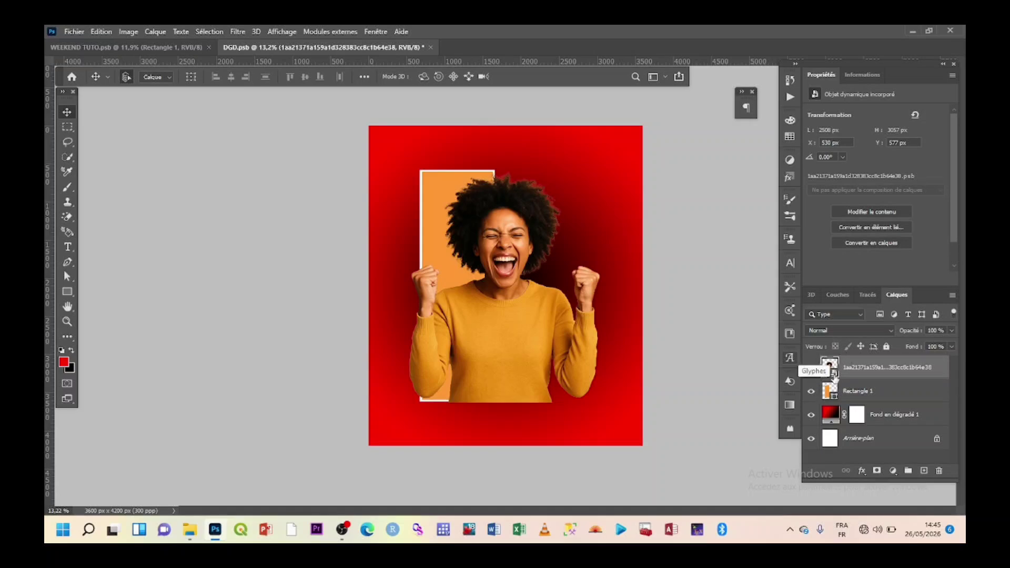
{"action": "left_click", "coordinate": [811, 394]}
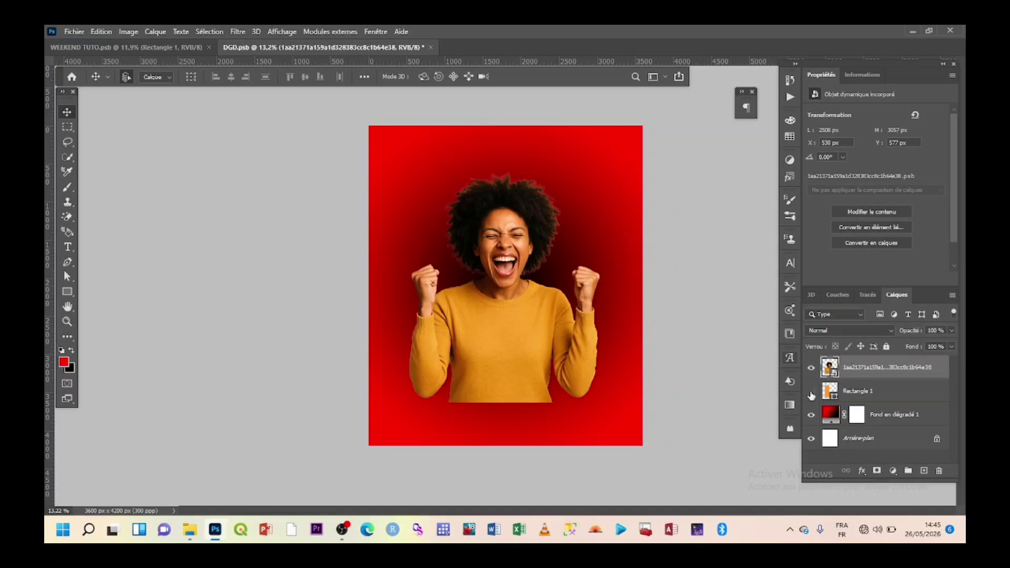
{"action": "left_click", "coordinate": [811, 392]}
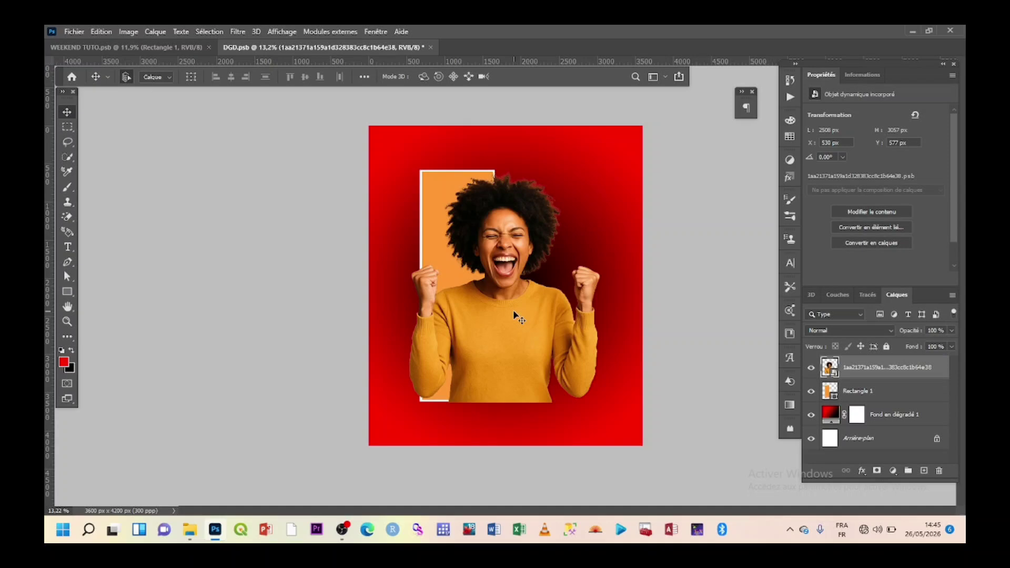
{"action": "right_click", "coordinate": [900, 371]}
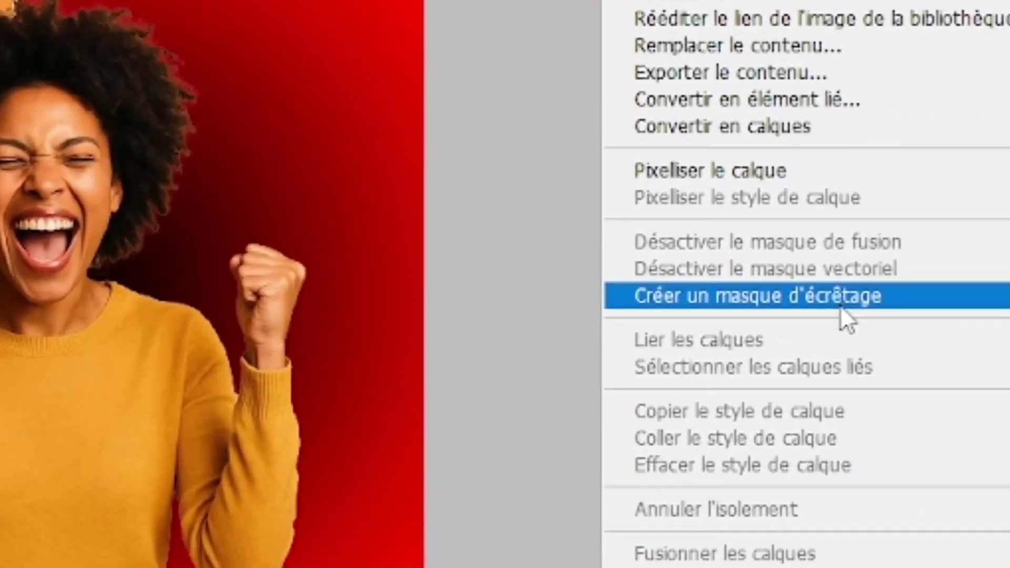
{"action": "left_click", "coordinate": [840, 308]}
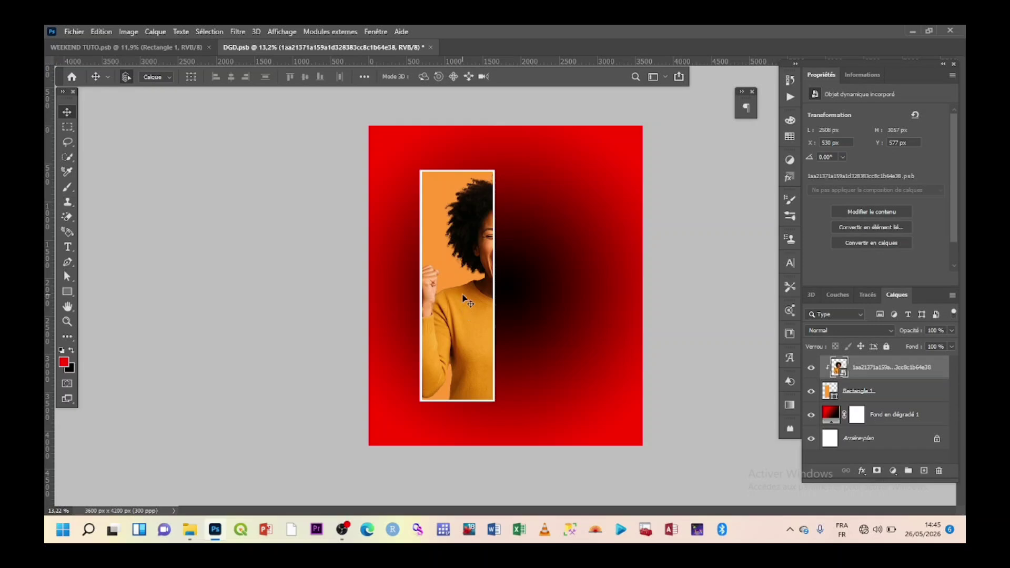
{"action": "mouse_move", "coordinate": [465, 302]}
{"action": "left_mouse_down"}
{"action": "mouse_move", "coordinate": [449, 290]}
{"action": "mouse_move", "coordinate": [448, 301]}
{"action": "left_mouse_up"}
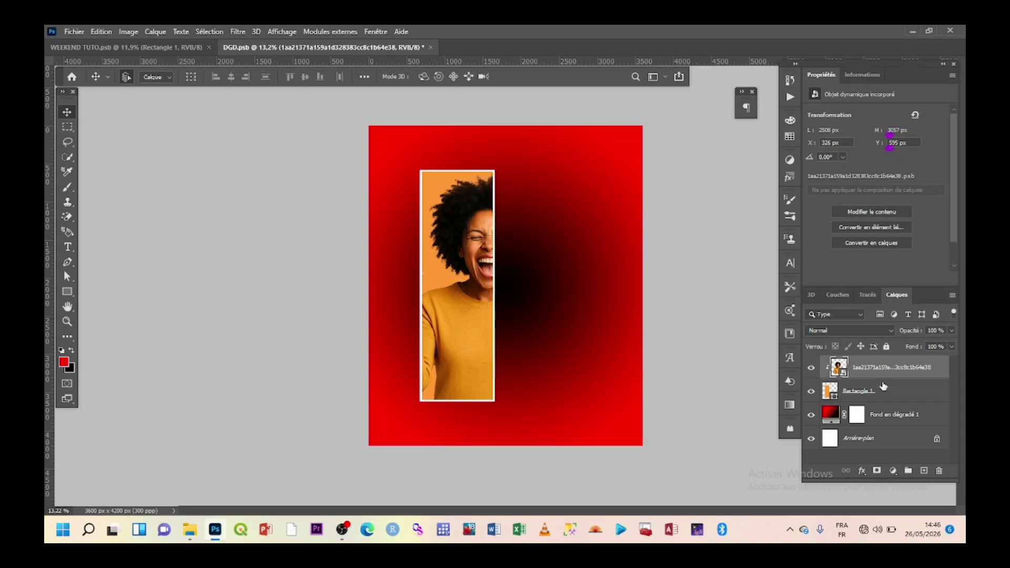
Group the clipped woman's layer with its orange rectangle and toggle the group's visibility off and on to check it.
{"action": "left_click", "coordinate": [876, 394]}
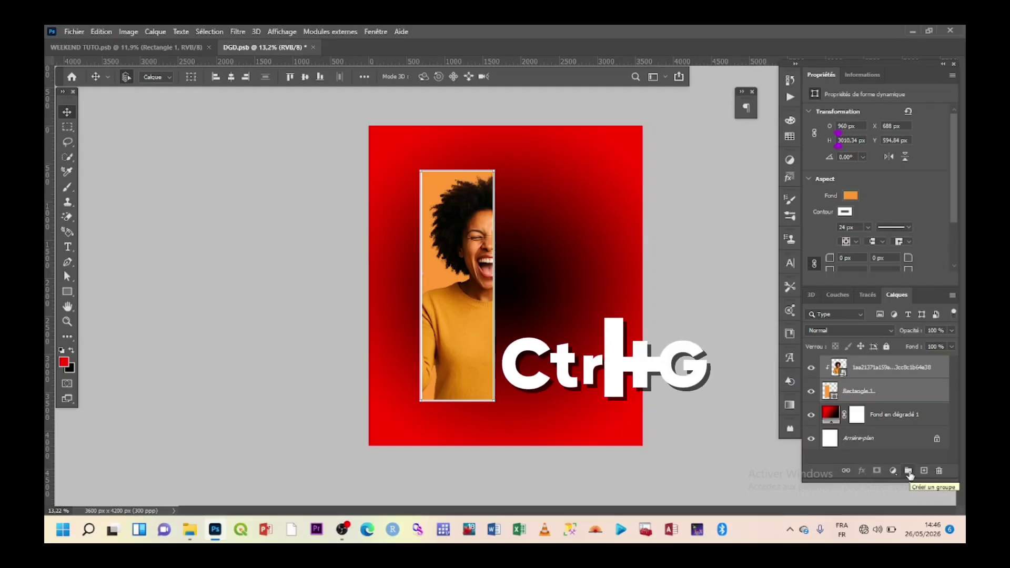
{"action": "key", "text": "ctrl+g"}
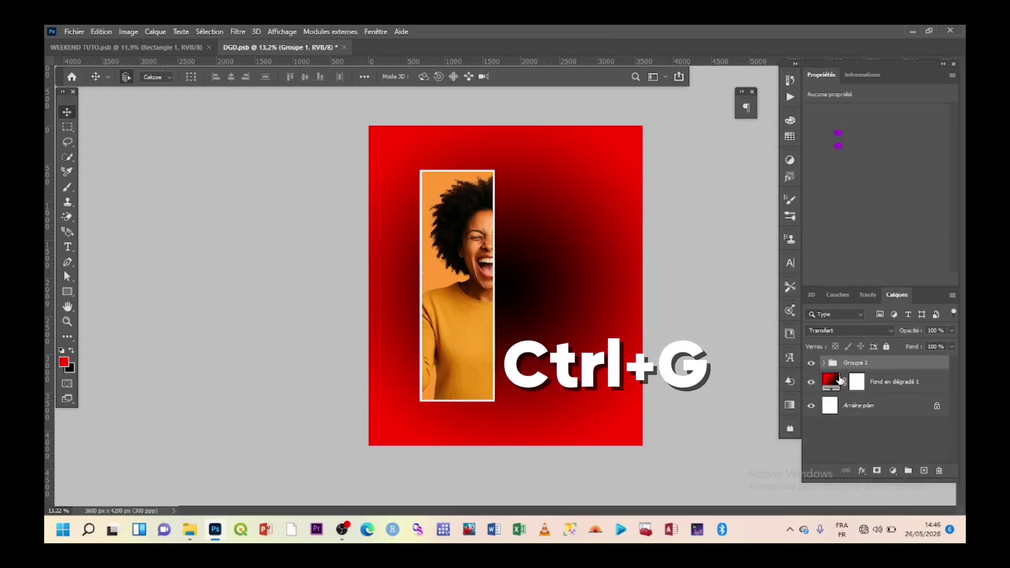
{"action": "left_click", "coordinate": [810, 363]}
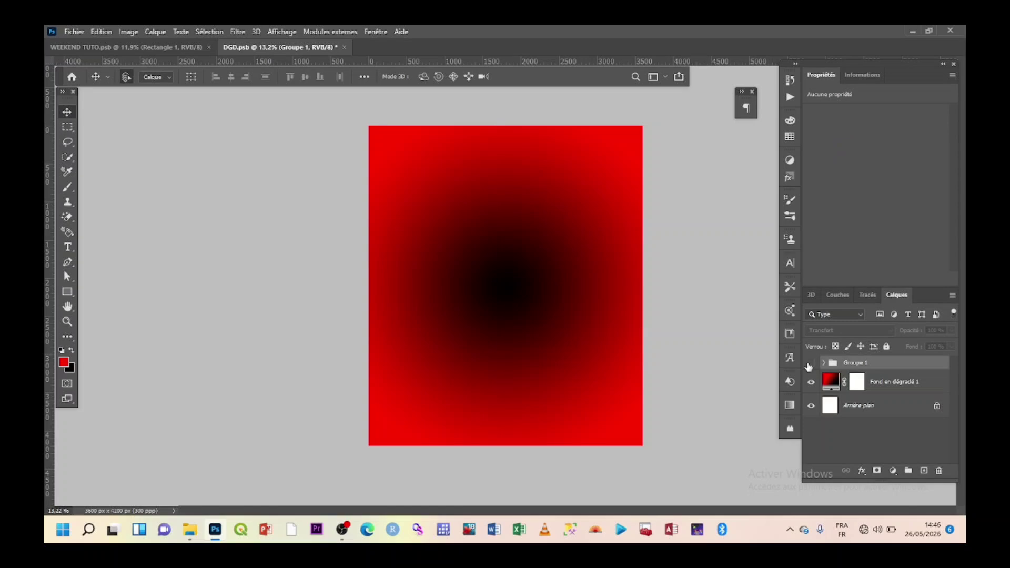
{"action": "left_click", "coordinate": [810, 364]}
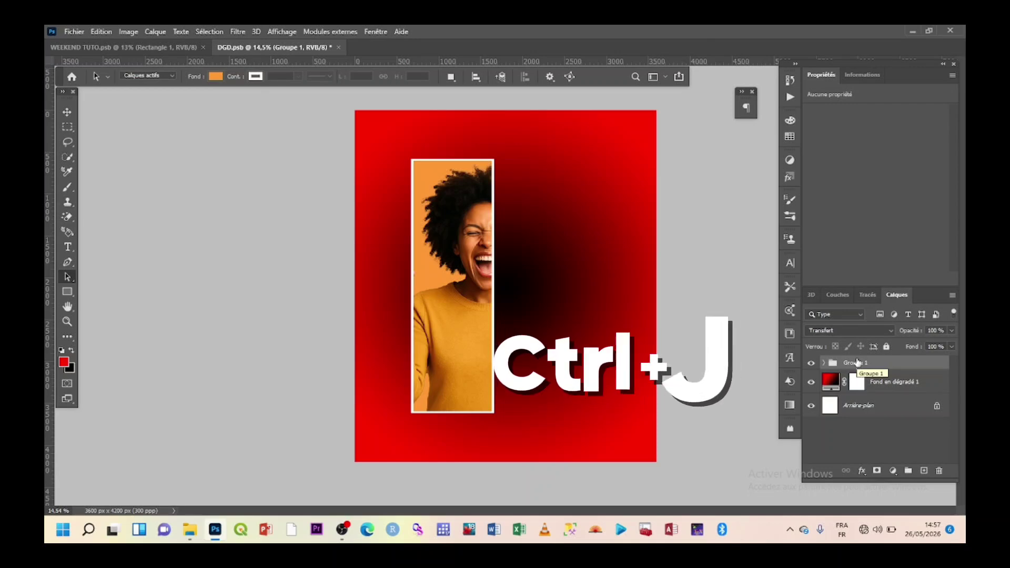
Duplicate the panel group and shift only the copy's orange rectangle right to about X 1272 px with the Path Selection tool (Sélection de tracé).
{"action": "key", "text": "ctrl+j"}
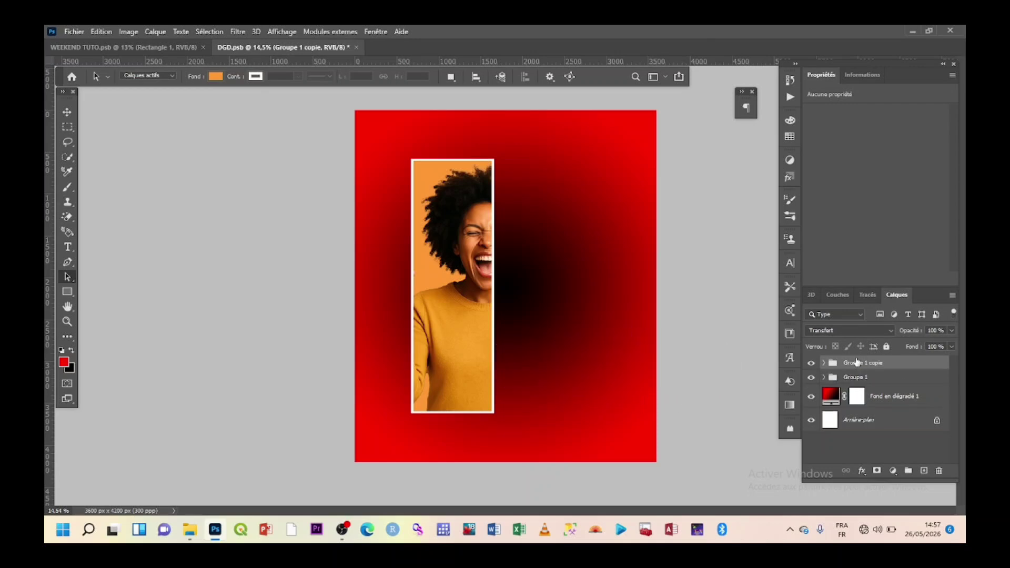
{"action": "left_click", "coordinate": [825, 364]}
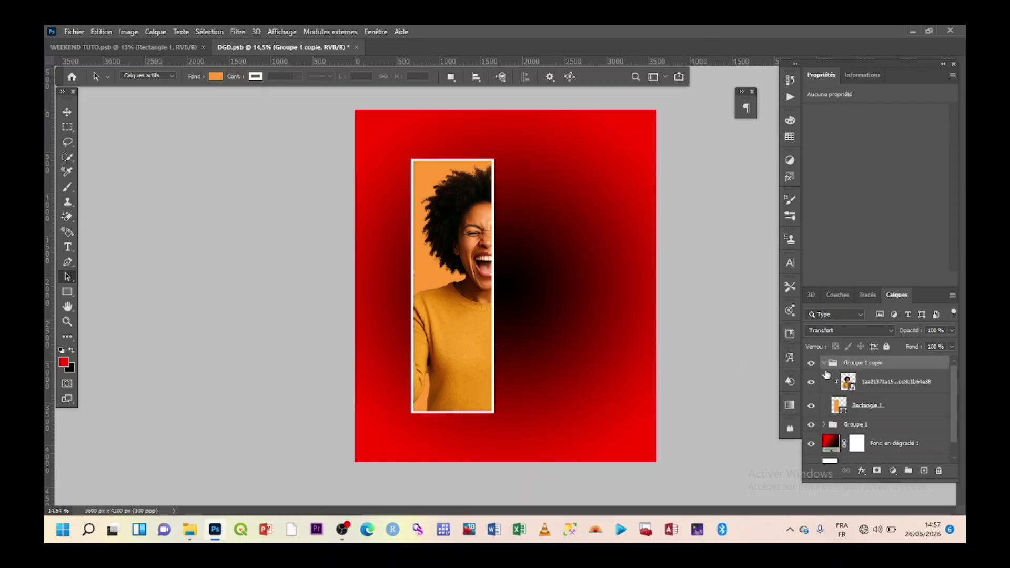
{"action": "left_click", "coordinate": [855, 382]}
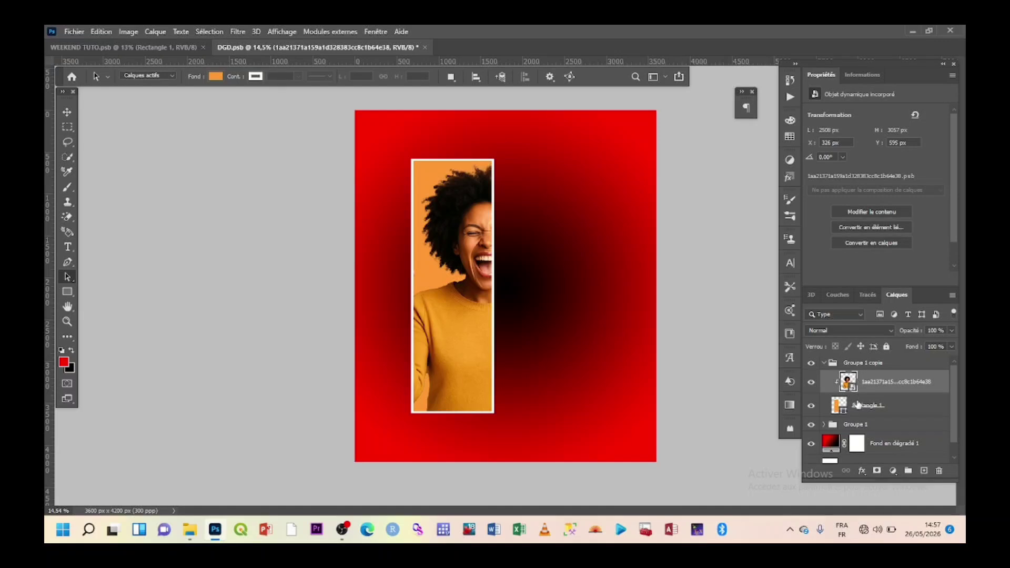
{"action": "left_click", "coordinate": [856, 404]}
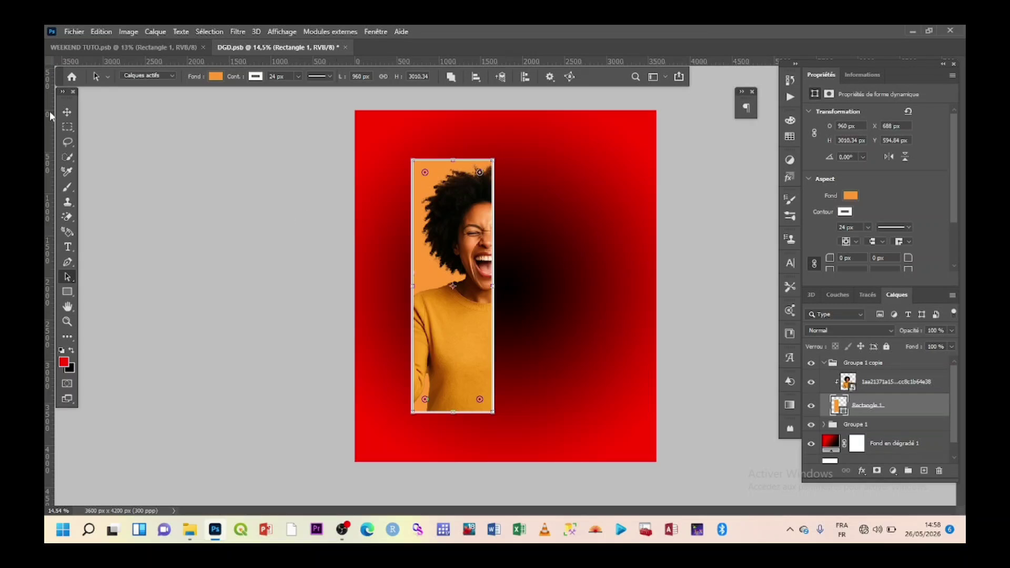
{"action": "right_click", "coordinate": [73, 278]}
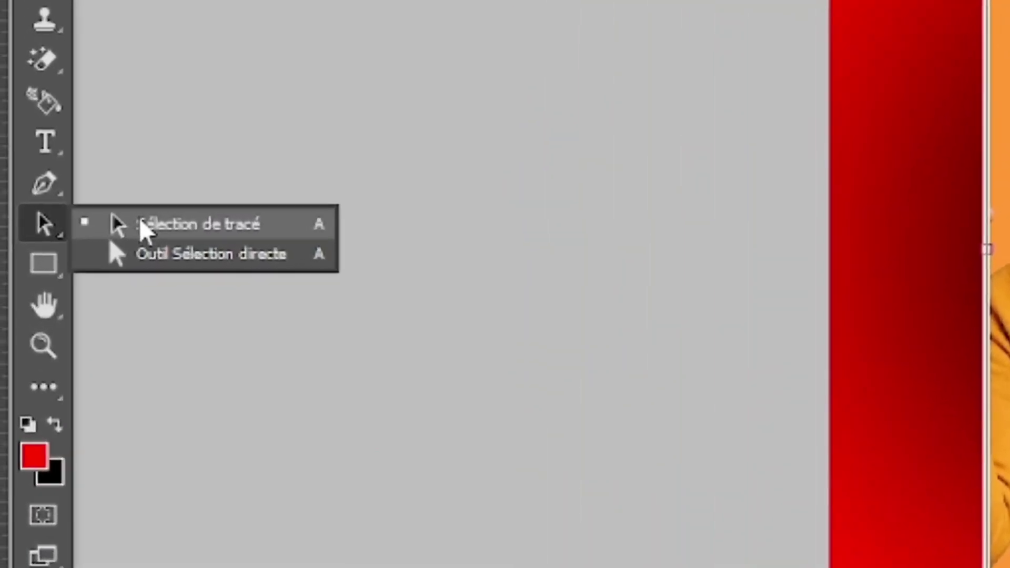
{"action": "left_click", "coordinate": [148, 224]}
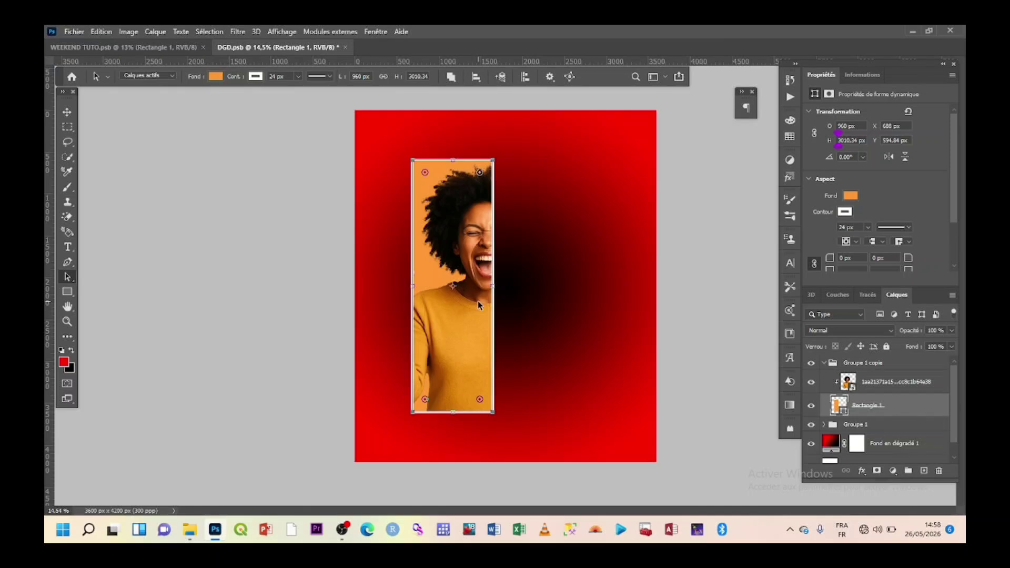
{"action": "key", "text": "shift+Right"}
{"action": "key", "text": "shift+Right"}
{"action": "key", "text": "shift+Right"}
{"action": "key", "text": "shift+Right"}
{"action": "key", "text": "shift+Right"}
{"action": "key", "text": "shift+Right"}
{"action": "key", "text": "shift+Right"}
{"action": "key", "text": "shift+Right"}
{"action": "key", "text": "shift+Right"}
{"action": "key", "text": "shift+Right"}
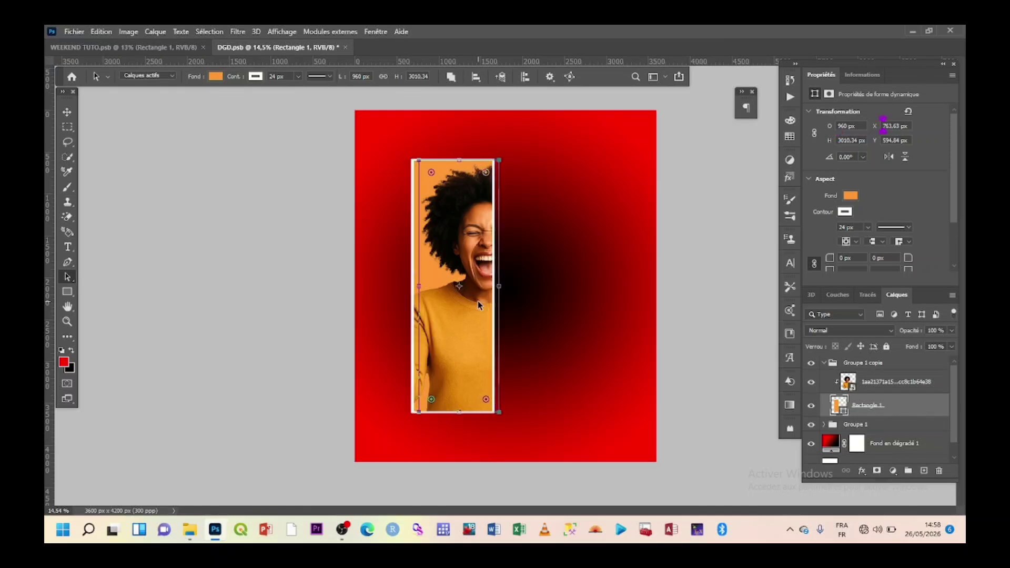
{"action": "key", "text": "shift+Right"}
{"action": "key", "text": "shift+Right"}
{"action": "key", "text": "shift+Right"}
{"action": "key", "text": "shift+Right"}
{"action": "key", "text": "shift+Right"}
{"action": "key", "text": "shift+Right"}
{"action": "key", "text": "shift+Right"}
{"action": "key", "text": "shift+Right"}
{"action": "key", "text": "shift+Right"}
{"action": "key", "text": "shift+Right"}
{"action": "key", "text": "shift+Right"}
{"action": "key", "text": "shift+Right"}
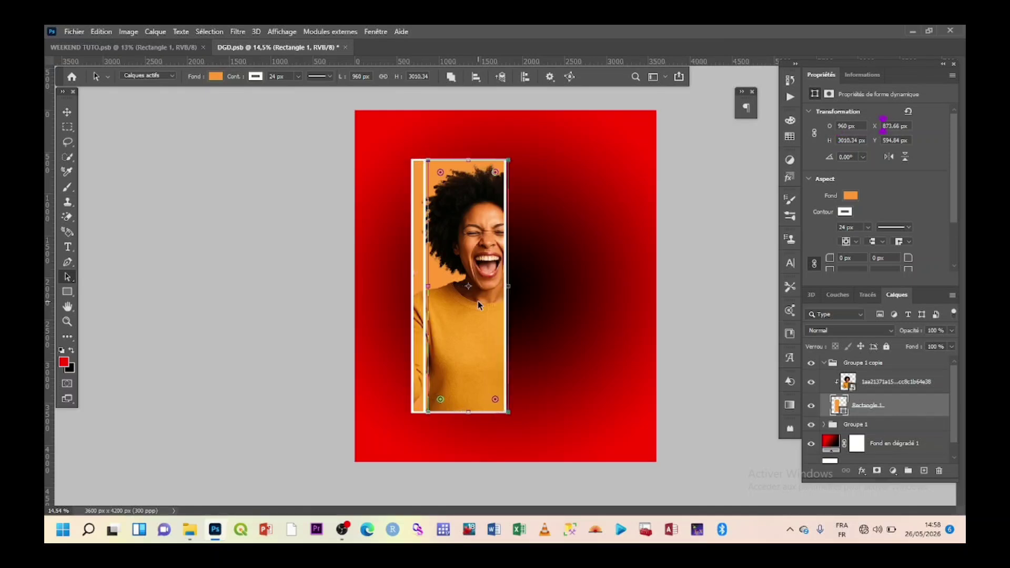
{"action": "key", "text": "shift+Right"}
{"action": "key", "text": "shift+Right"}
{"action": "key", "text": "shift+Right"}
{"action": "key", "text": "shift+Right"}
{"action": "key", "text": "shift+Right"}
{"action": "key", "text": "shift+Right"}
{"action": "key", "text": "shift+Right"}
{"action": "key", "text": "shift+Right"}
{"action": "key", "text": "shift+Right"}
{"action": "key", "text": "shift+Right"}
{"action": "key", "text": "shift+Right"}
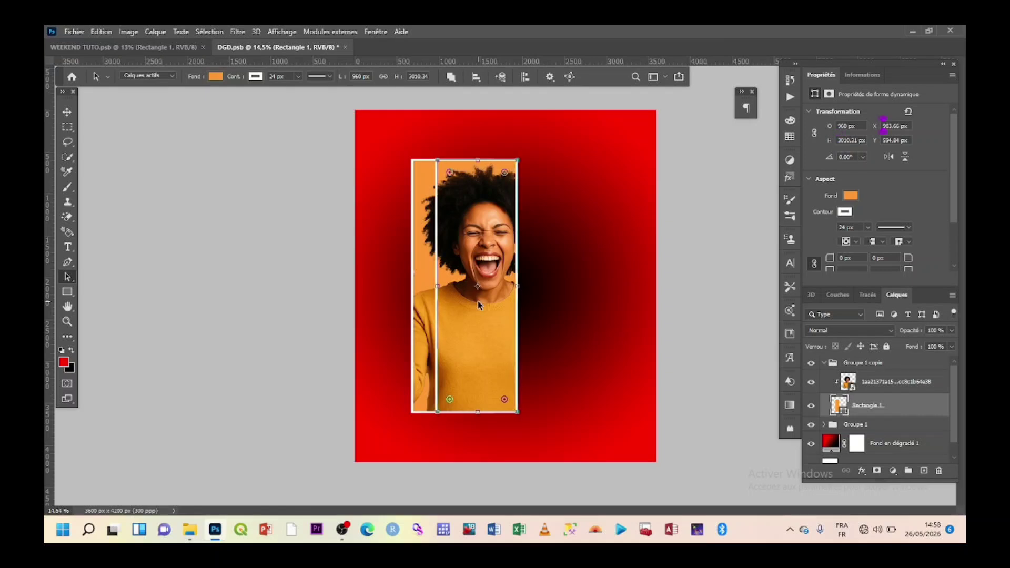
{"action": "key", "text": "shift+Right"}
{"action": "key", "text": "shift+Right"}
{"action": "key", "text": "shift+Right"}
{"action": "key", "text": "shift+Right"}
{"action": "key", "text": "shift+Right"}
{"action": "key", "text": "shift+Right"}
{"action": "key", "text": "shift+Right"}
{"action": "key", "text": "shift+Right"}
{"action": "key", "text": "shift+Right"}
{"action": "key", "text": "shift+Right"}
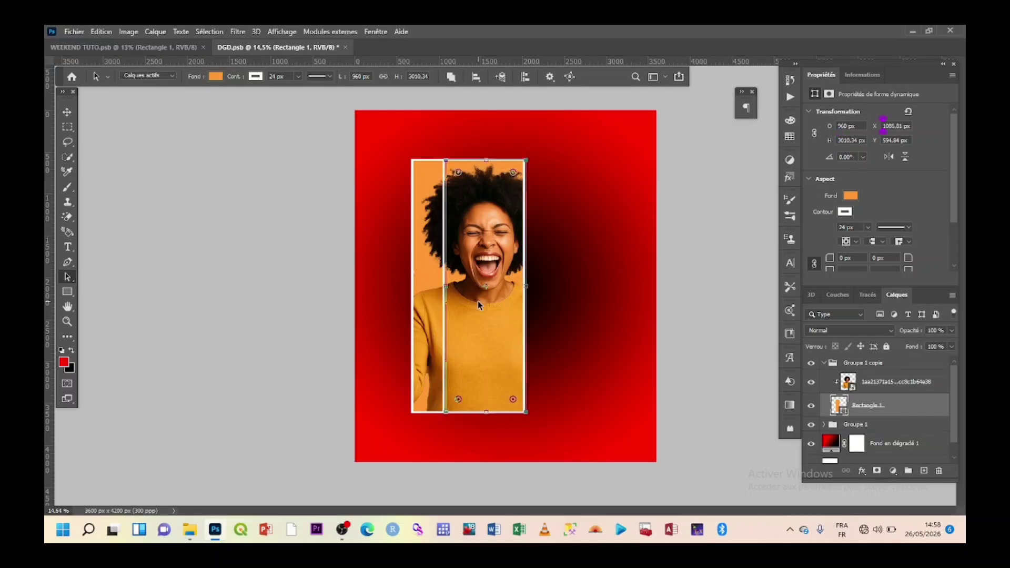
{"action": "key", "text": "shift+Right"}
{"action": "key", "text": "shift+Right"}
{"action": "key", "text": "shift+Right"}
{"action": "key", "text": "shift+Right"}
{"action": "key", "text": "shift+Right"}
{"action": "key", "text": "shift+Right"}
{"action": "key", "text": "shift+Right"}
{"action": "key", "text": "shift+Right"}
{"action": "key", "text": "shift+Right"}
{"action": "key", "text": "shift+Right"}
{"action": "key", "text": "shift+Right"}
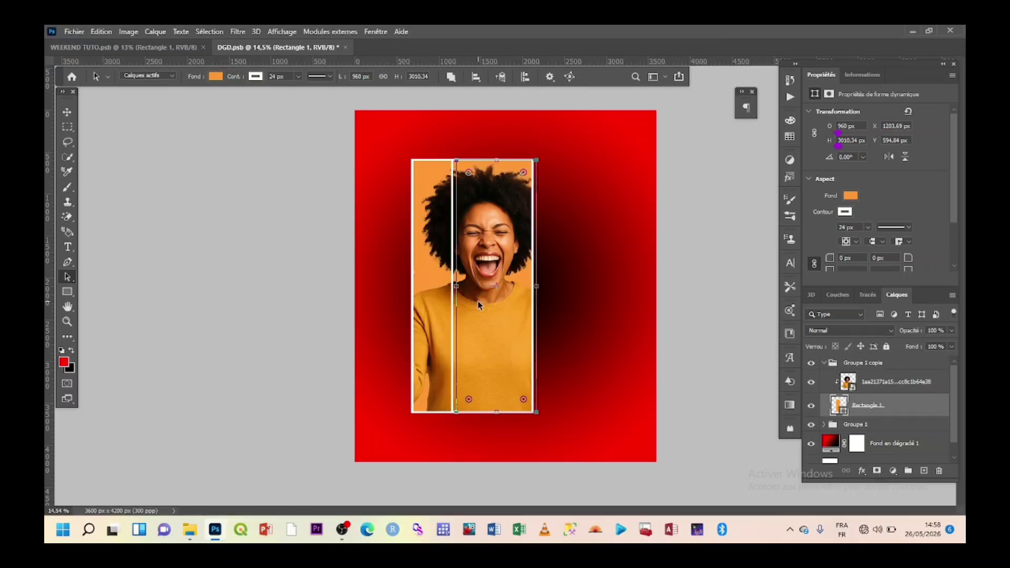
{"action": "key", "text": "shift+Right"}
{"action": "key", "text": "shift+Right"}
{"action": "key", "text": "shift+Right"}
{"action": "key", "text": "shift+Right"}
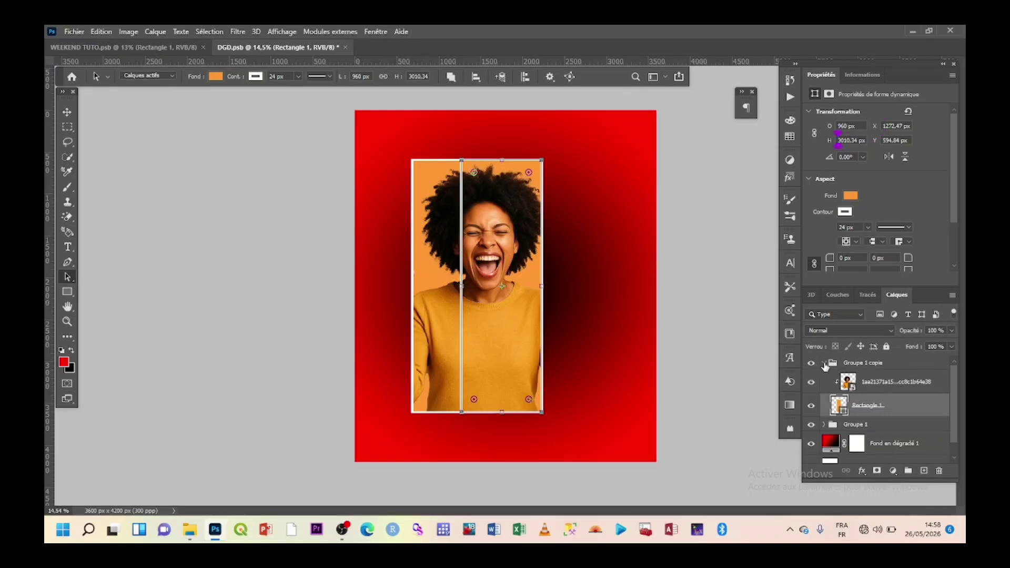
{"action": "left_click", "coordinate": [826, 364]}
Duplicate the second panel group (Groupe 1 copie) and expand the new copy.
{"action": "left_click", "coordinate": [824, 363]}
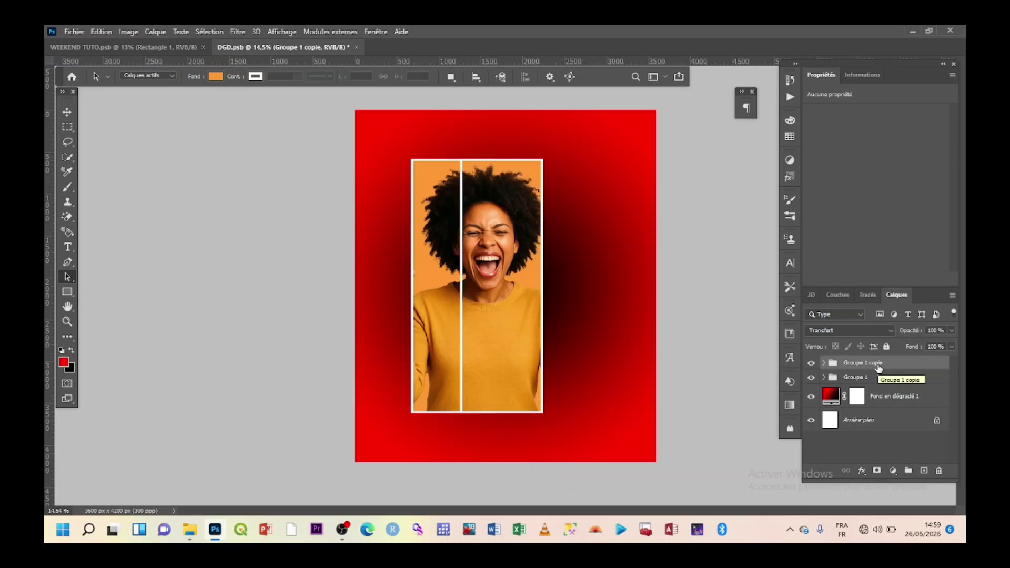
{"action": "key", "text": "ctrl+j"}
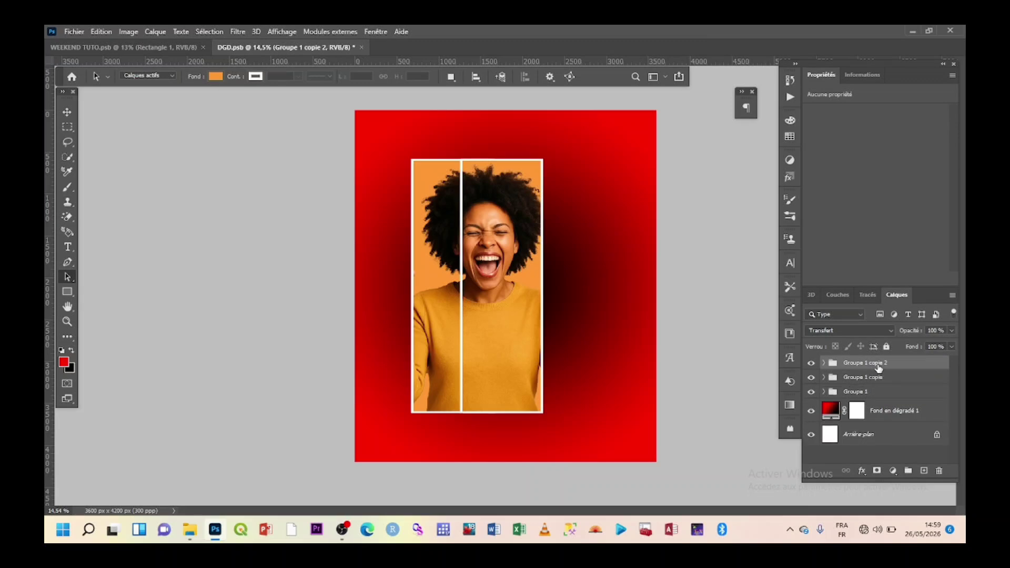
{"action": "left_click", "coordinate": [824, 363]}
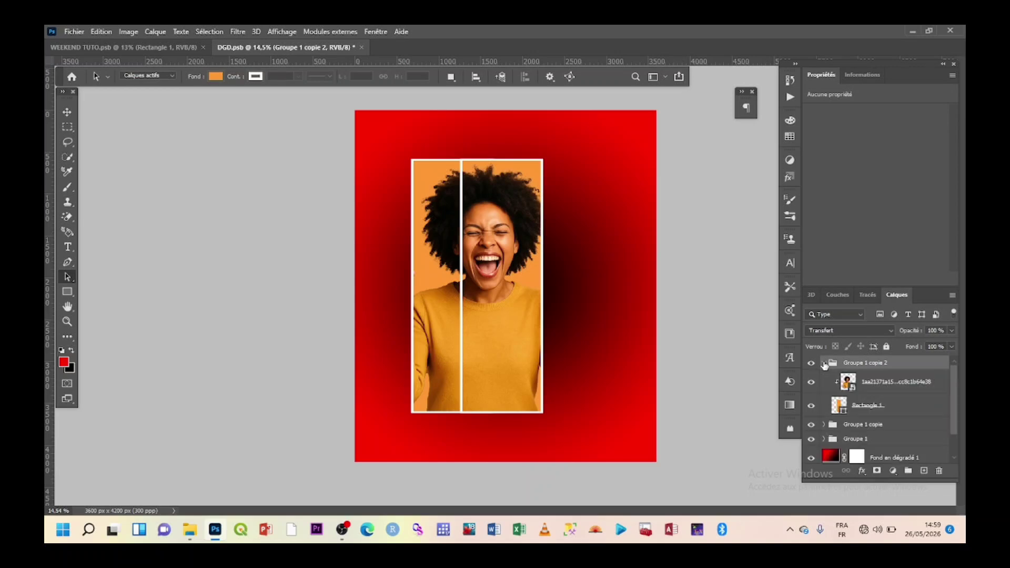
Shift only the newest copy's orange rectangle right to about X 1933 px with the Path Selection tool (Sélection de tracé), and collapse the group.
{"action": "left_click", "coordinate": [853, 406]}
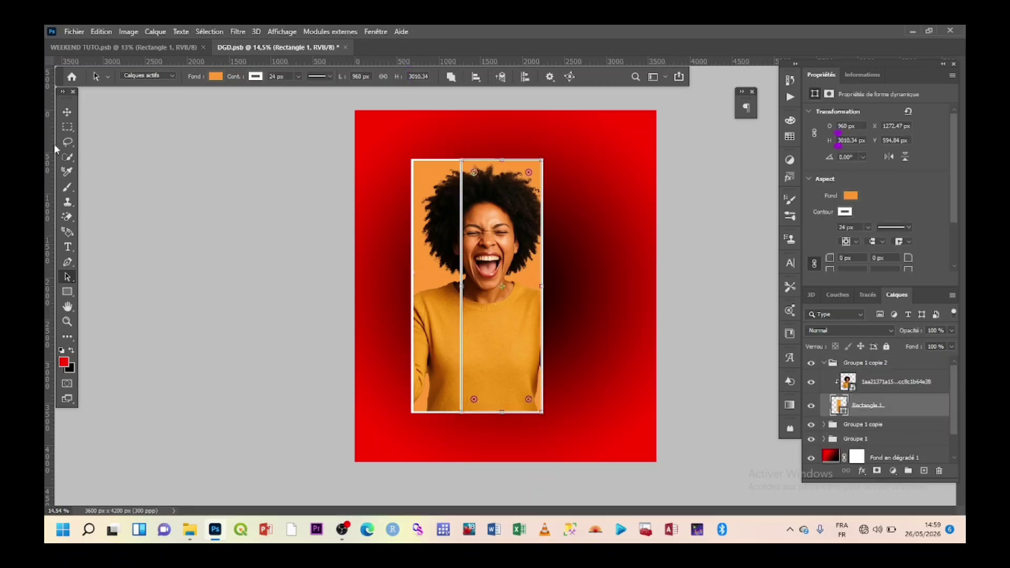
{"action": "right_click", "coordinate": [67, 279]}
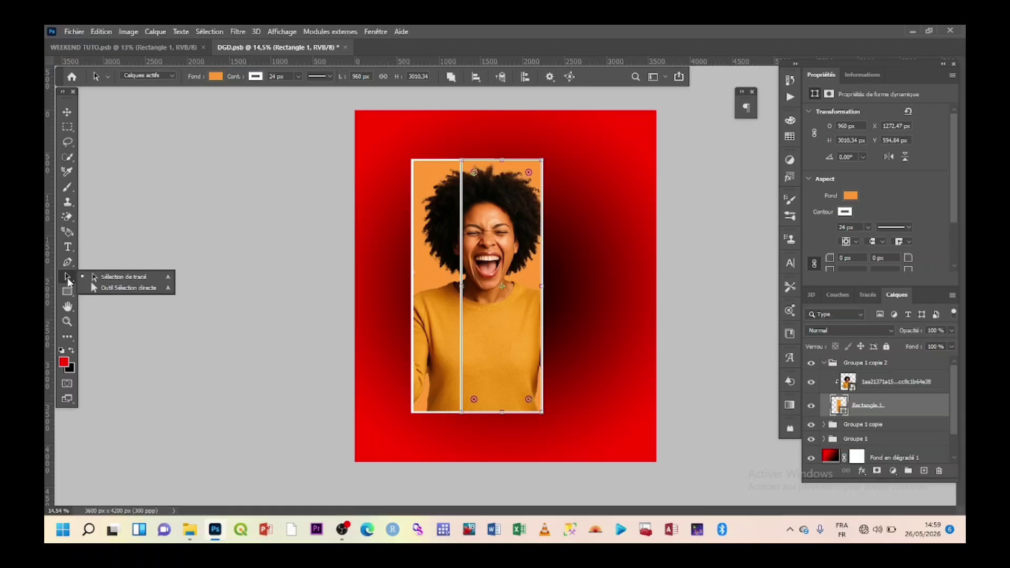
{"action": "left_click", "coordinate": [101, 275]}
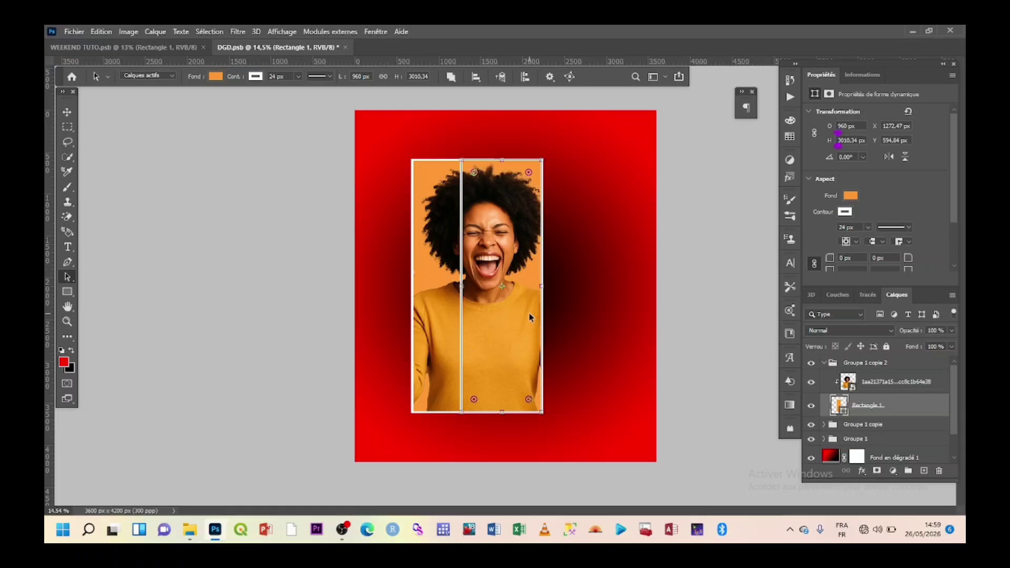
{"action": "key", "text": "Right"}
{"action": "key", "text": "Right"}
{"action": "key", "text": "Right"}
{"action": "key", "text": "Right"}
{"action": "key", "text": "Right"}
{"action": "key", "text": "Right"}
{"action": "key", "text": "Right"}
{"action": "key", "text": "Right"}
{"action": "key", "text": "Right"}
{"action": "key", "text": "Right"}
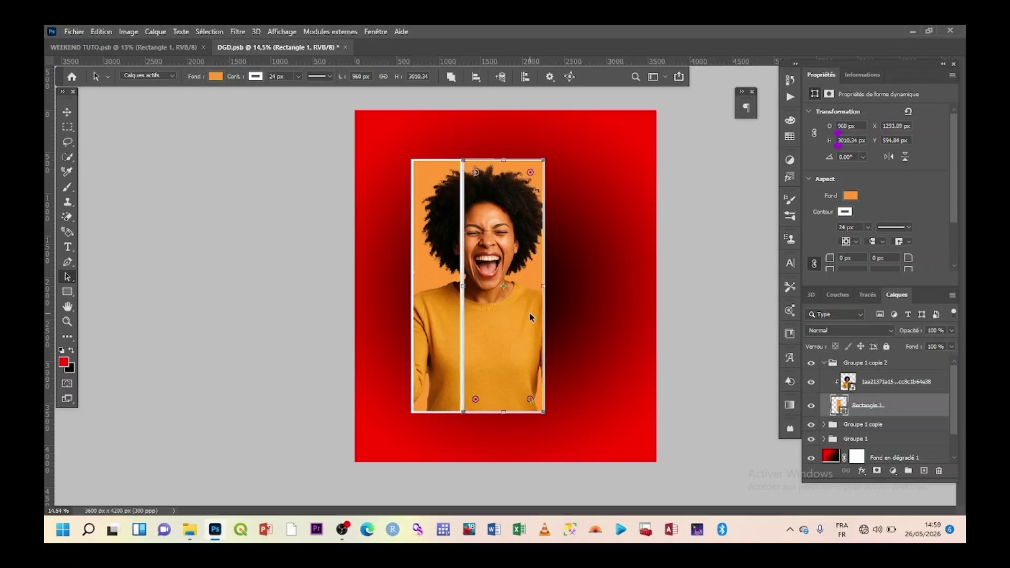
{"action": "key", "text": "Right"}
{"action": "key", "text": "Right"}
{"action": "key", "text": "Right"}
{"action": "key", "text": "Right"}
{"action": "key", "text": "Right"}
{"action": "key", "text": "Right"}
{"action": "key", "text": "Right"}
{"action": "key", "text": "Right"}
{"action": "key", "text": "Right"}
{"action": "key", "text": "Right"}
{"action": "key", "text": "Right"}
{"action": "key", "text": "Right"}
{"action": "key", "text": "Right"}
{"action": "key", "text": "Right"}
{"action": "key", "text": "Right"}
{"action": "key", "text": "Right"}
{"action": "key", "text": "Right"}
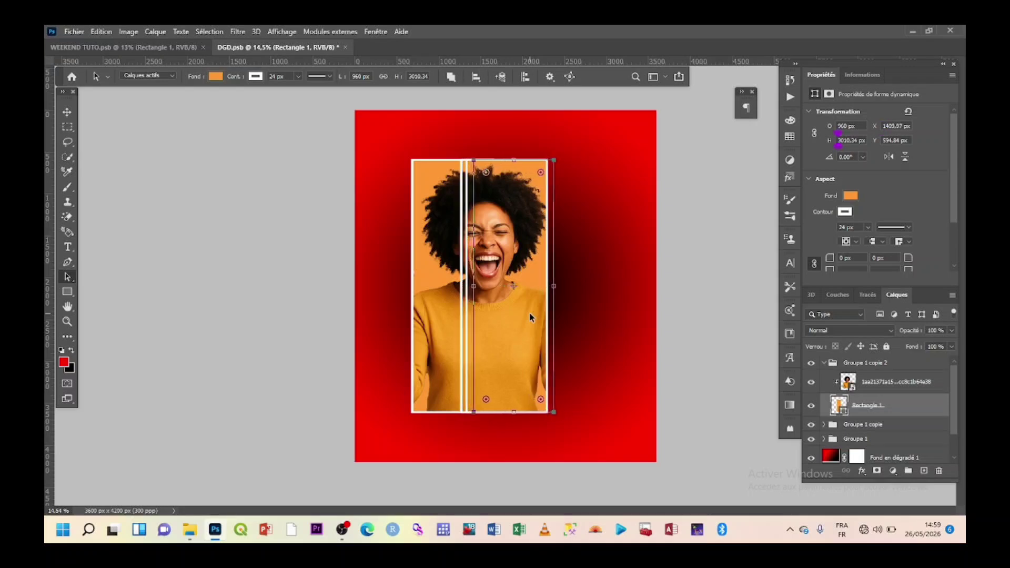
{"action": "key", "text": "Right"}
{"action": "key", "text": "Right"}
{"action": "key", "text": "Right"}
{"action": "key", "text": "Right"}
{"action": "key", "text": "Right"}
{"action": "key", "text": "Right"}
{"action": "key", "text": "Right"}
{"action": "key", "text": "Right"}
{"action": "key", "text": "Right"}
{"action": "key", "text": "Right"}
{"action": "key", "text": "Right"}
{"action": "key", "text": "Right"}
{"action": "key", "text": "Right"}
{"action": "key", "text": "Right"}
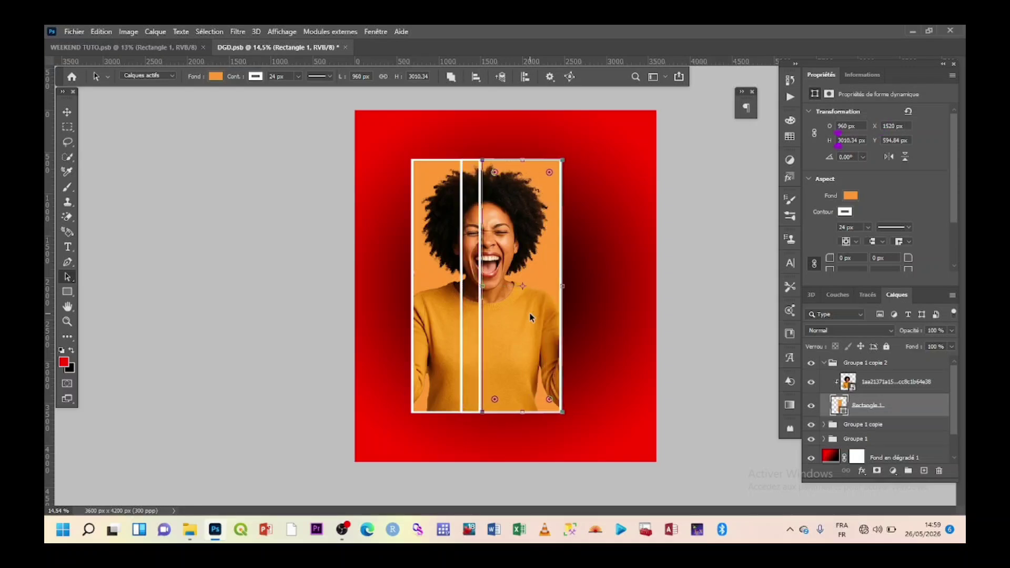
{"action": "key", "text": "Right"}
{"action": "key", "text": "Right"}
{"action": "key", "text": "Right"}
{"action": "key", "text": "Right"}
{"action": "key", "text": "Right"}
{"action": "key", "text": "Right"}
{"action": "key", "text": "Right"}
{"action": "key", "text": "Right"}
{"action": "key", "text": "Right"}
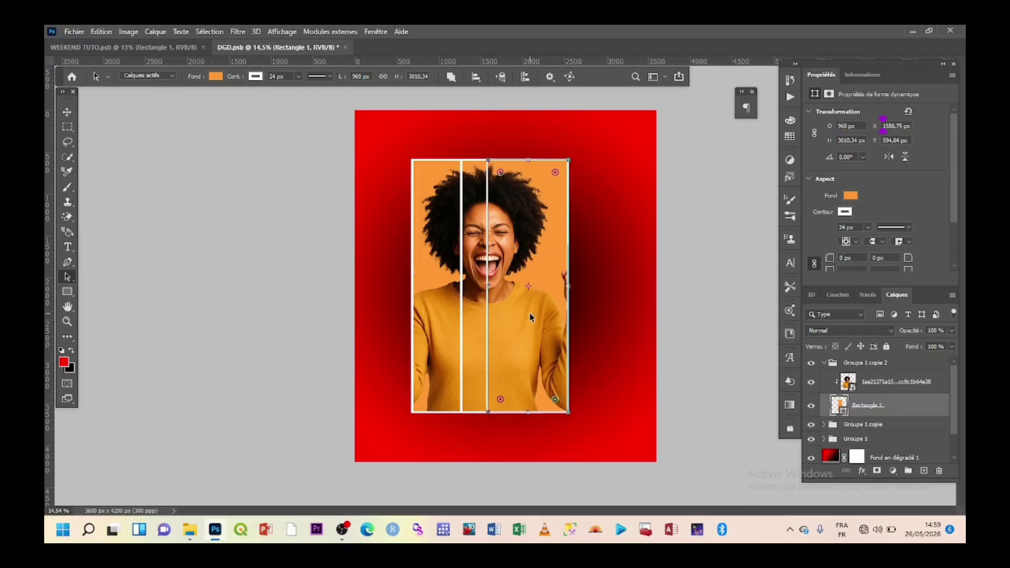
{"action": "key", "text": "Right"}
{"action": "key", "text": "Right"}
{"action": "key", "text": "Right"}
{"action": "key", "text": "Right"}
{"action": "key", "text": "Right"}
{"action": "key", "text": "Right"}
{"action": "key", "text": "Right"}
{"action": "key", "text": "Right"}
{"action": "key", "text": "Right"}
{"action": "key", "text": "Right"}
{"action": "key", "text": "Right"}
{"action": "key", "text": "Right"}
{"action": "key", "text": "Right"}
{"action": "key", "text": "Right"}
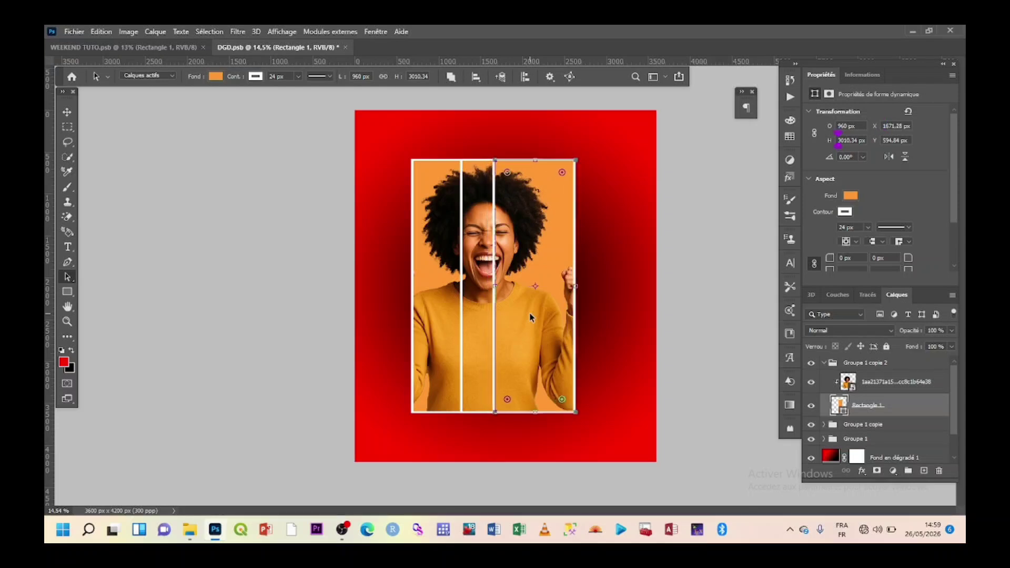
{"action": "key", "text": "Right"}
{"action": "key", "text": "Right"}
{"action": "key", "text": "Right"}
{"action": "key", "text": "Right"}
{"action": "key", "text": "Right"}
{"action": "key", "text": "Right"}
{"action": "key", "text": "Right"}
{"action": "key", "text": "Right"}
{"action": "key", "text": "Right"}
{"action": "key", "text": "Right"}
{"action": "key", "text": "Right"}
{"action": "key", "text": "Right"}
{"action": "key", "text": "Right"}
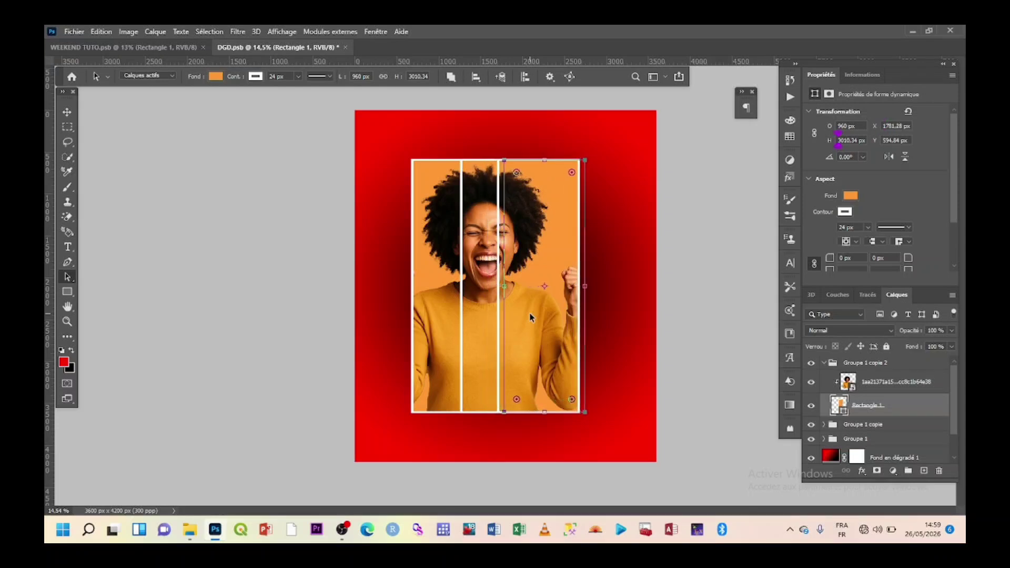
{"action": "key", "text": "Right"}
{"action": "key", "text": "Right"}
{"action": "key", "text": "Right"}
{"action": "key", "text": "Right"}
{"action": "key", "text": "Right"}
{"action": "key", "text": "Right"}
{"action": "key", "text": "Right"}
{"action": "key", "text": "Right"}
{"action": "key", "text": "Right"}
{"action": "key", "text": "Right"}
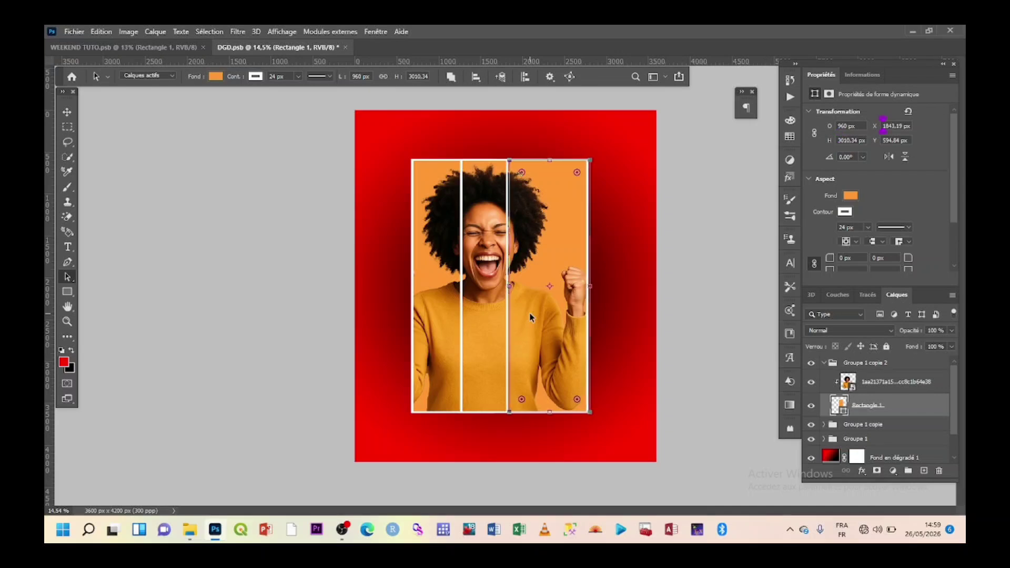
{"action": "key", "text": "Right"}
{"action": "key", "text": "Right"}
{"action": "key", "text": "Right"}
{"action": "key", "text": "Right"}
{"action": "key", "text": "Right"}
{"action": "key", "text": "Right"}
{"action": "key", "text": "Right"}
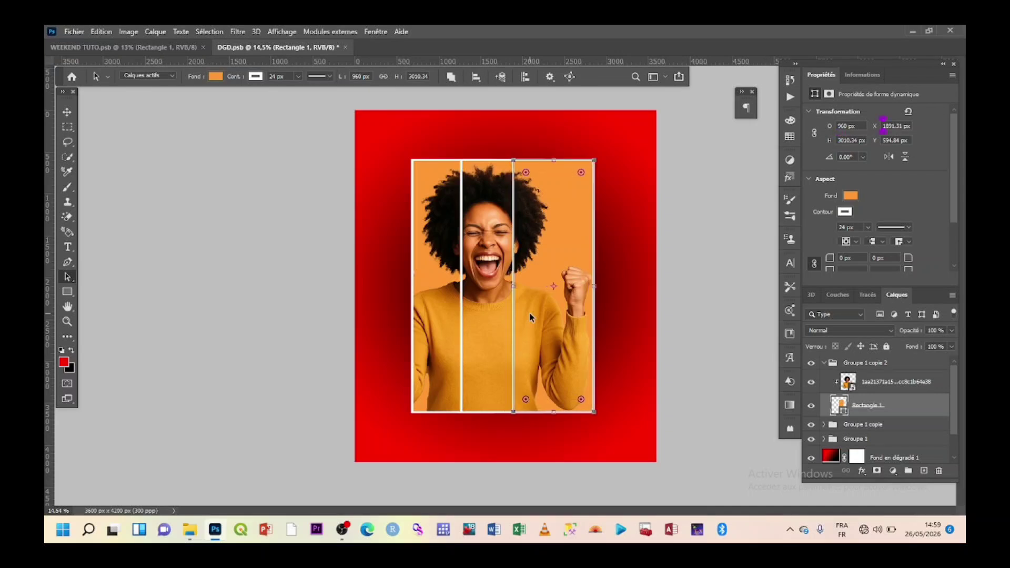
{"action": "key", "text": "Right"}
{"action": "key", "text": "Right"}
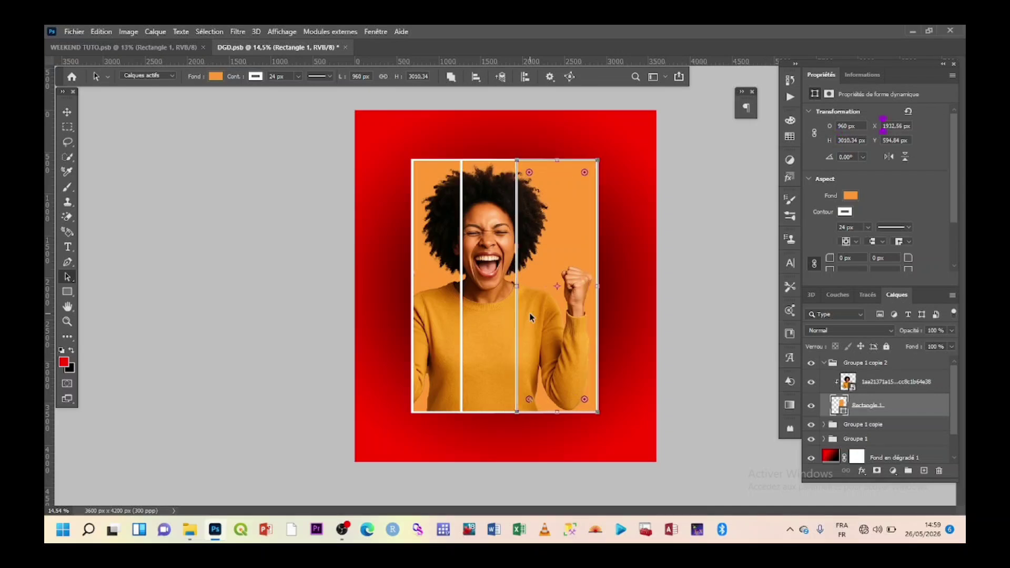
{"action": "left_click", "coordinate": [826, 367]}
{"action": "left_click", "coordinate": [824, 364]}
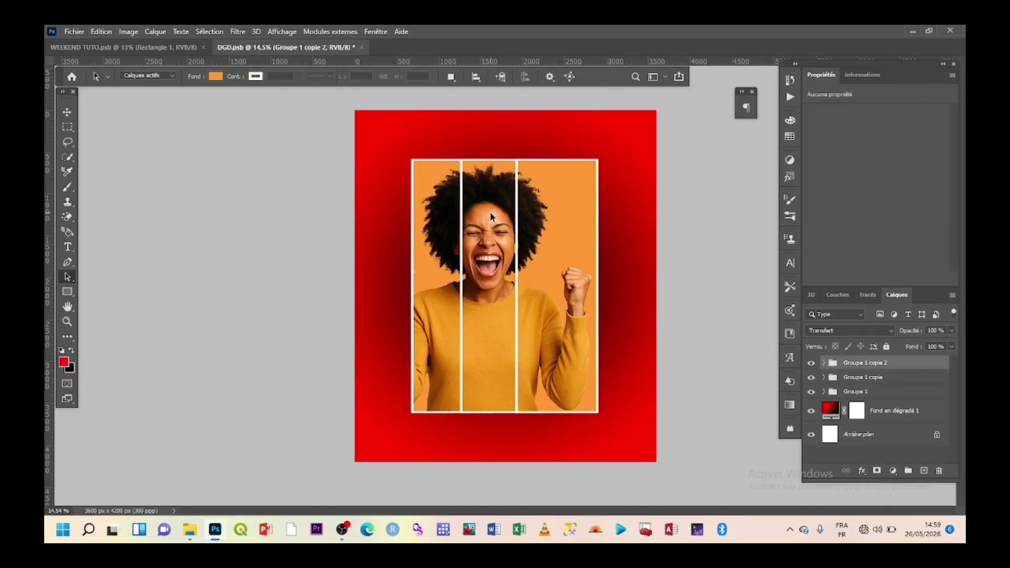
Compare the three-panel layout with the finished poster in WEEKEND TUTO.psb, examining its panel colours and heights.
{"action": "scroll", "coordinate": [494, 216], "scroll_direction": "up", "scroll_amount": 3}
{"action": "scroll", "coordinate": [495, 216], "scroll_direction": "down", "scroll_amount": 2}
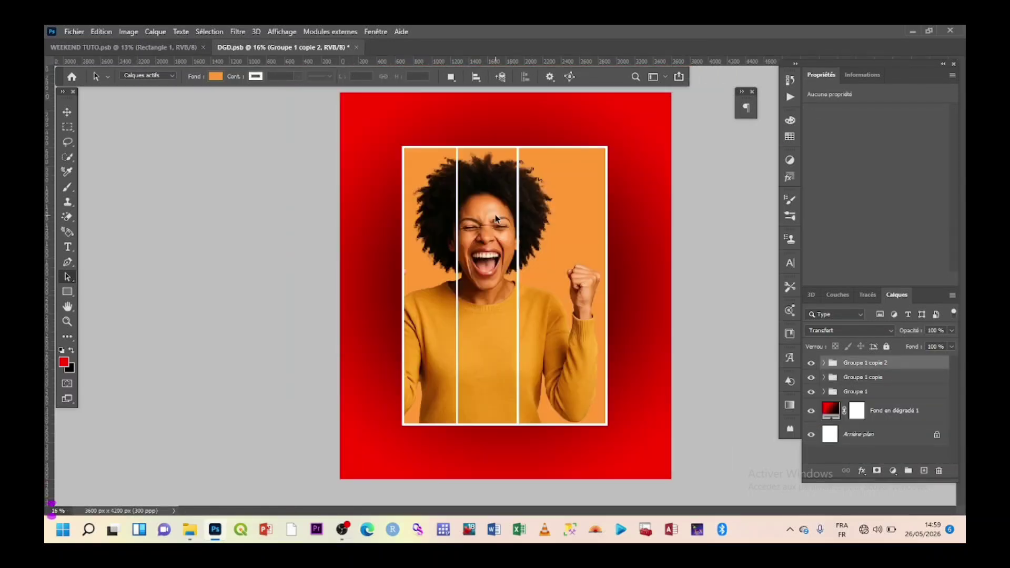
{"action": "scroll", "coordinate": [495, 216], "scroll_direction": "up", "scroll_amount": 3}
{"action": "scroll", "coordinate": [496, 217], "scroll_direction": "down", "scroll_amount": 4}
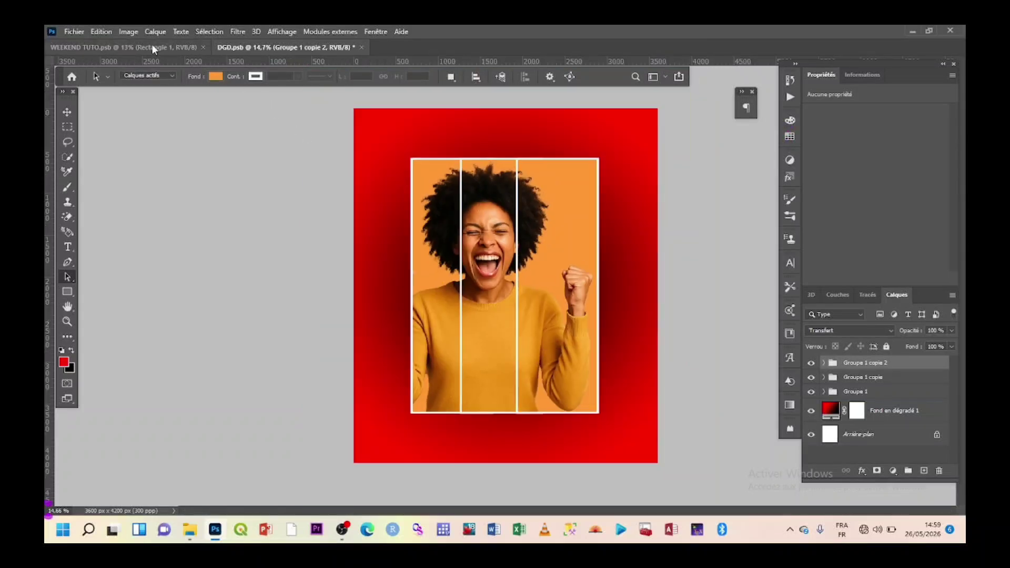
{"action": "left_click", "coordinate": [153, 49]}
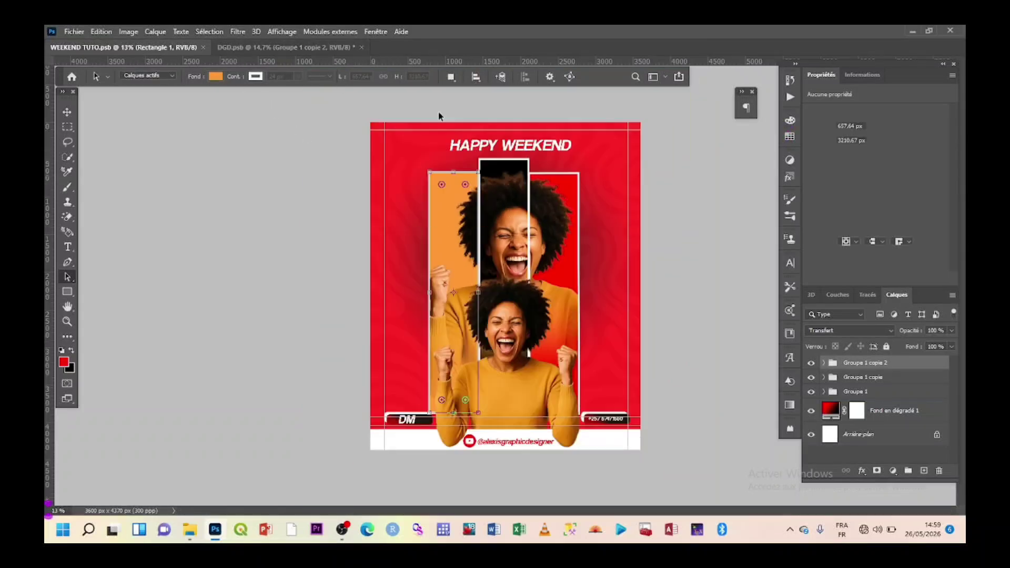
{"action": "scroll", "coordinate": [531, 228], "scroll_direction": "up", "scroll_amount": 2}
{"action": "scroll", "coordinate": [532, 229], "scroll_direction": "down", "scroll_amount": 2}
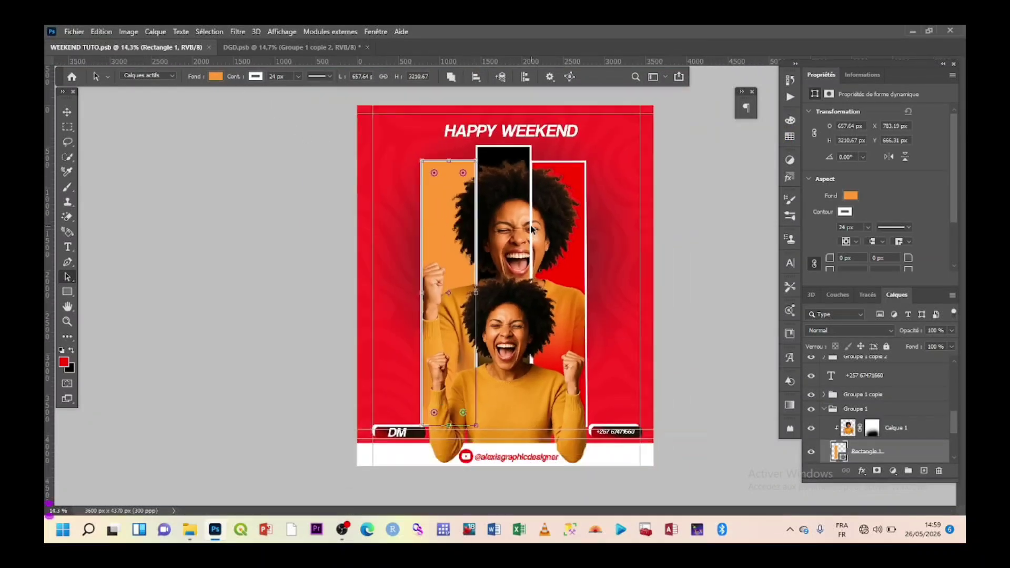
{"action": "left_click", "coordinate": [270, 46]}
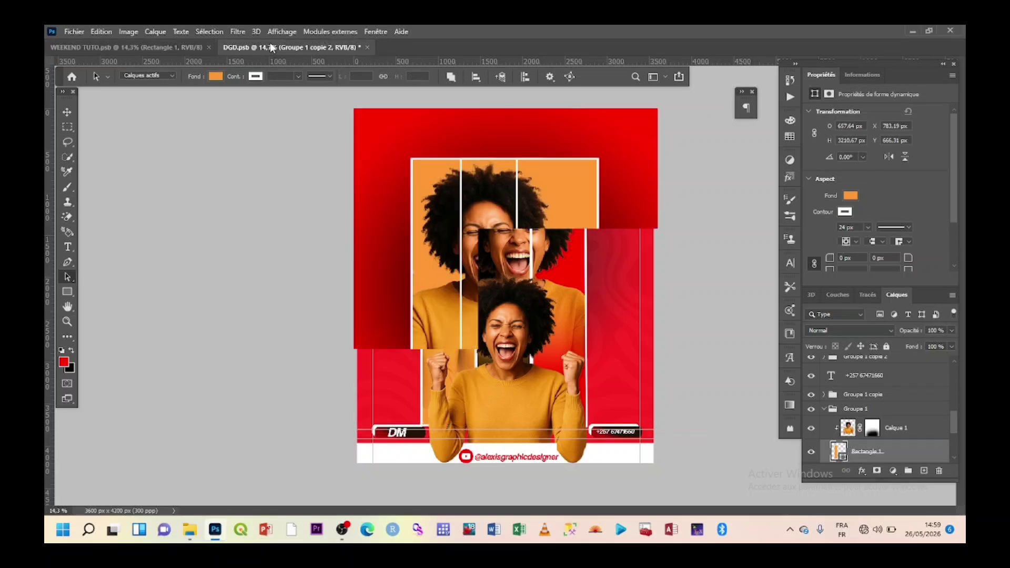
{"action": "scroll", "coordinate": [500, 348], "scroll_direction": "up", "scroll_amount": 1}
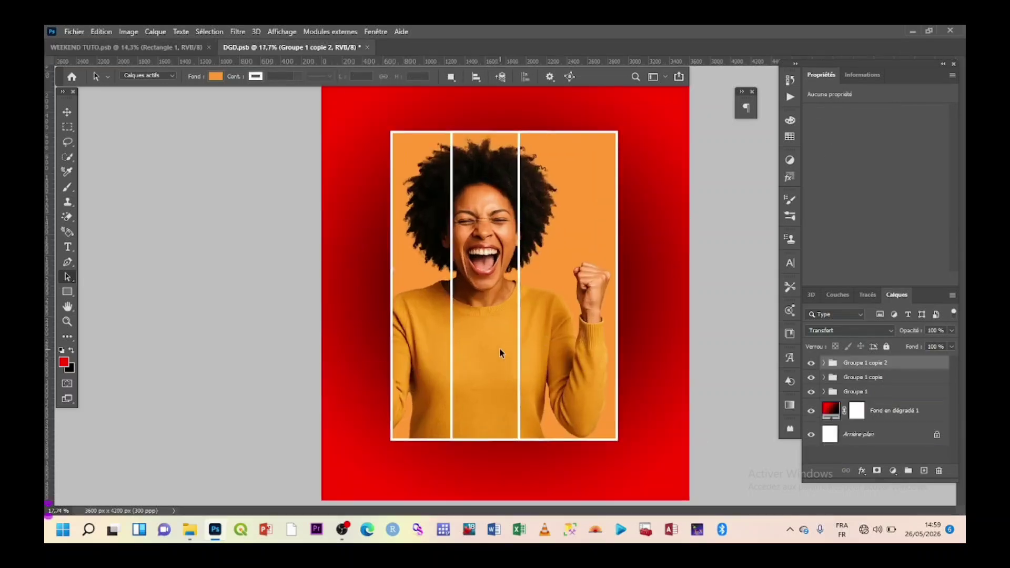
{"action": "scroll", "coordinate": [500, 348], "scroll_direction": "down", "scroll_amount": 2}
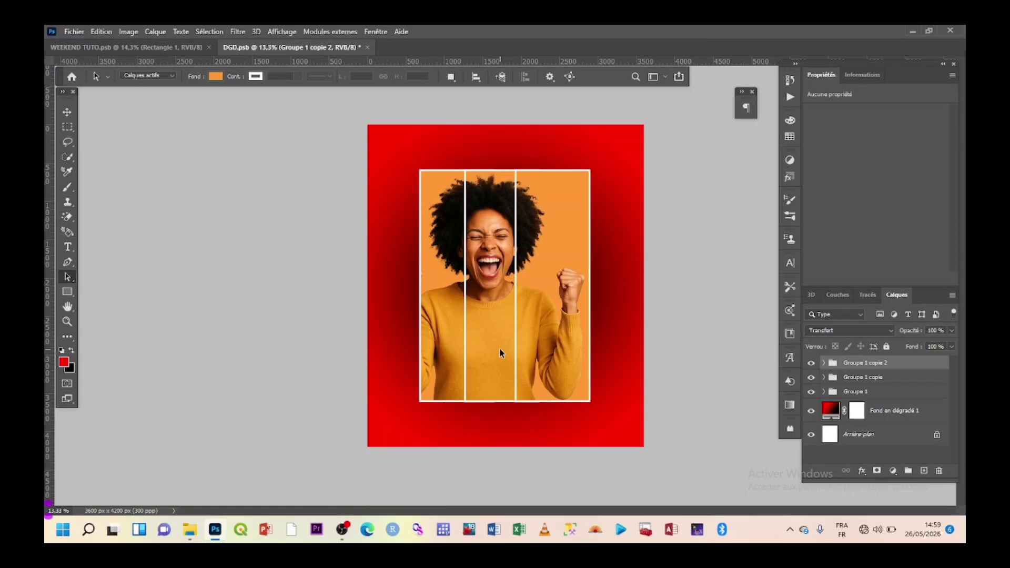
{"action": "left_click", "coordinate": [105, 46]}
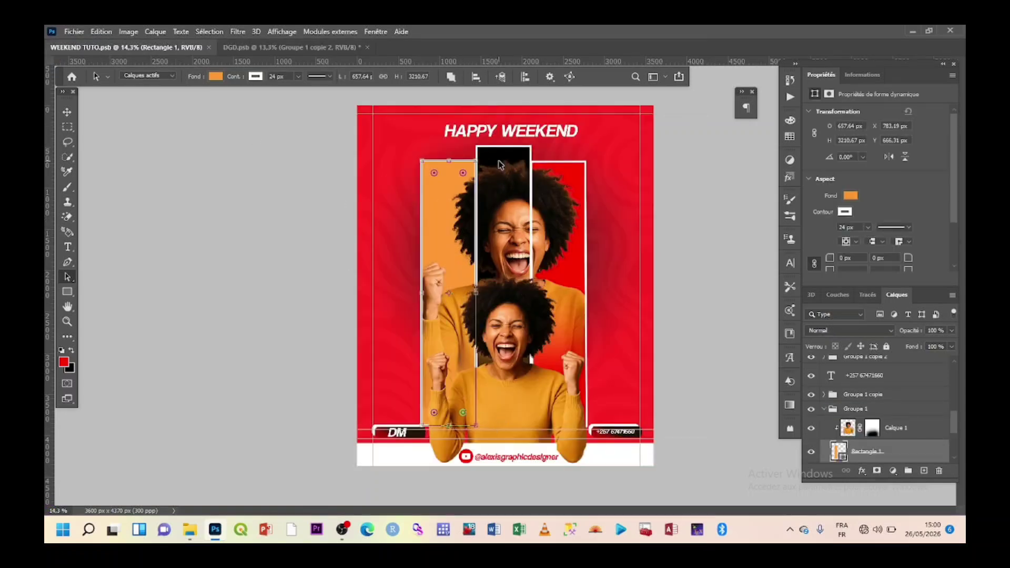
{"action": "left_click", "coordinate": [282, 44]}
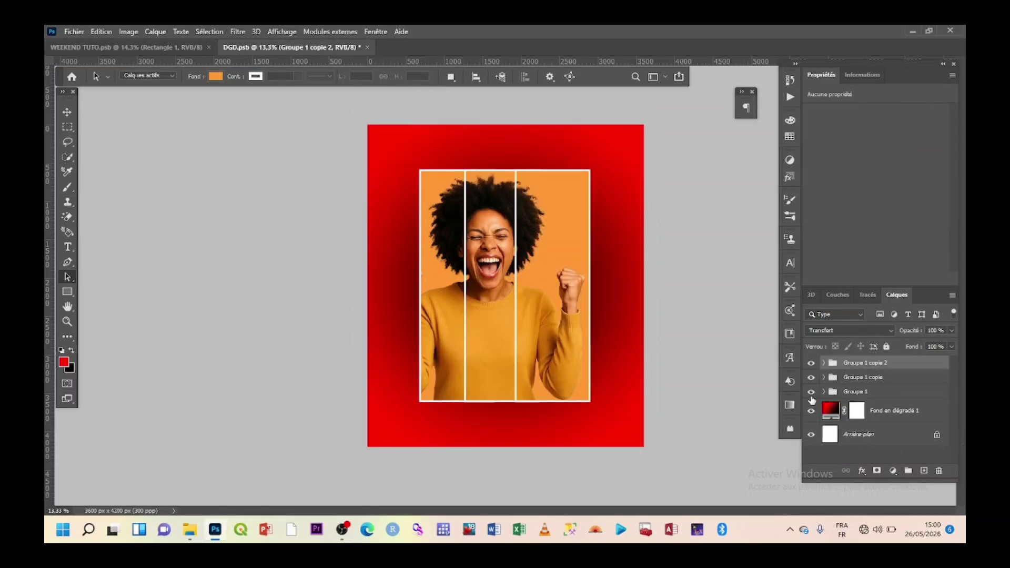
Identify the middle panel's group by toggling its visibility and set its rectangle's fill to black.
{"action": "left_click", "coordinate": [811, 378]}
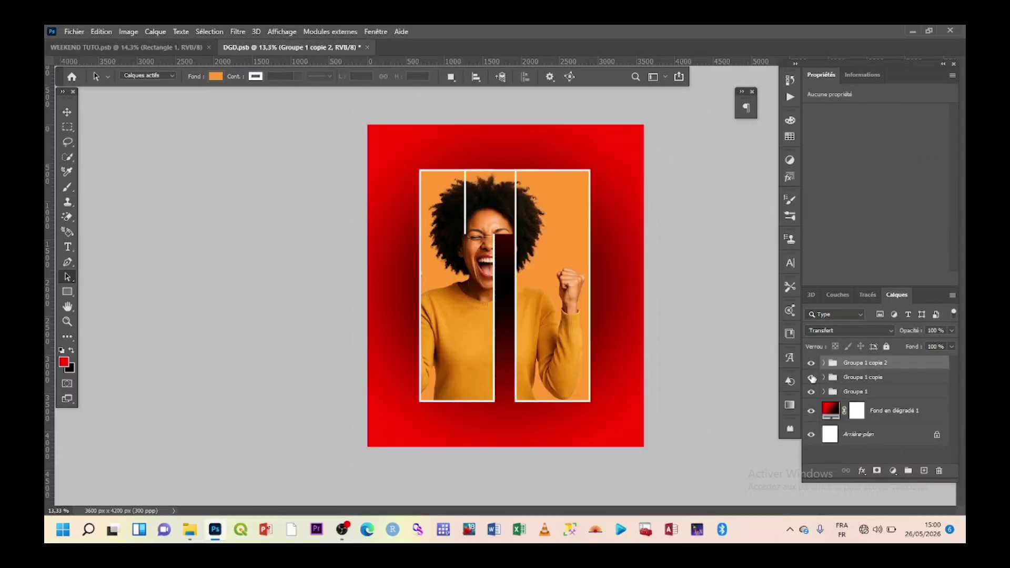
{"action": "left_click", "coordinate": [812, 377]}
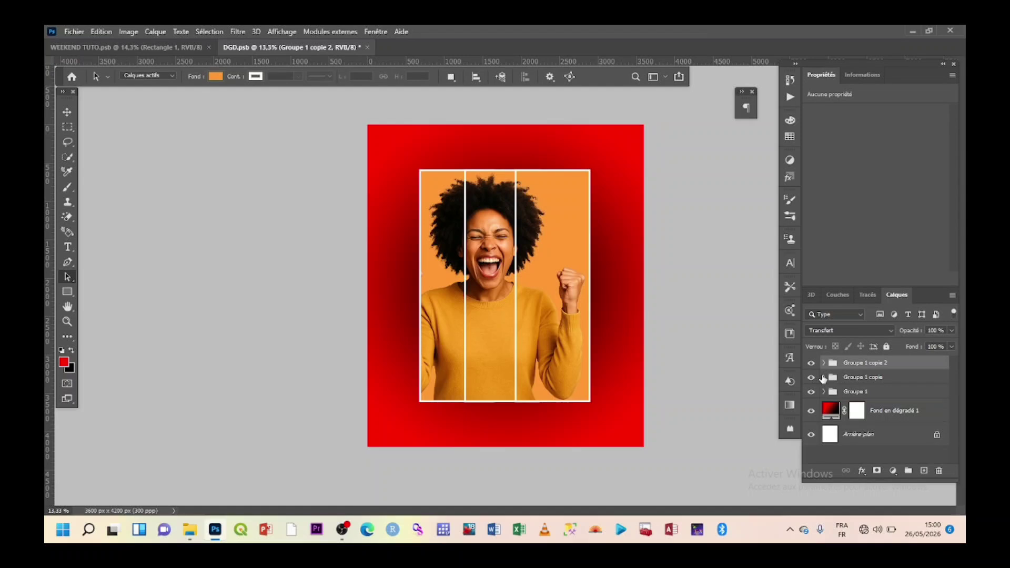
{"action": "left_click", "coordinate": [823, 378]}
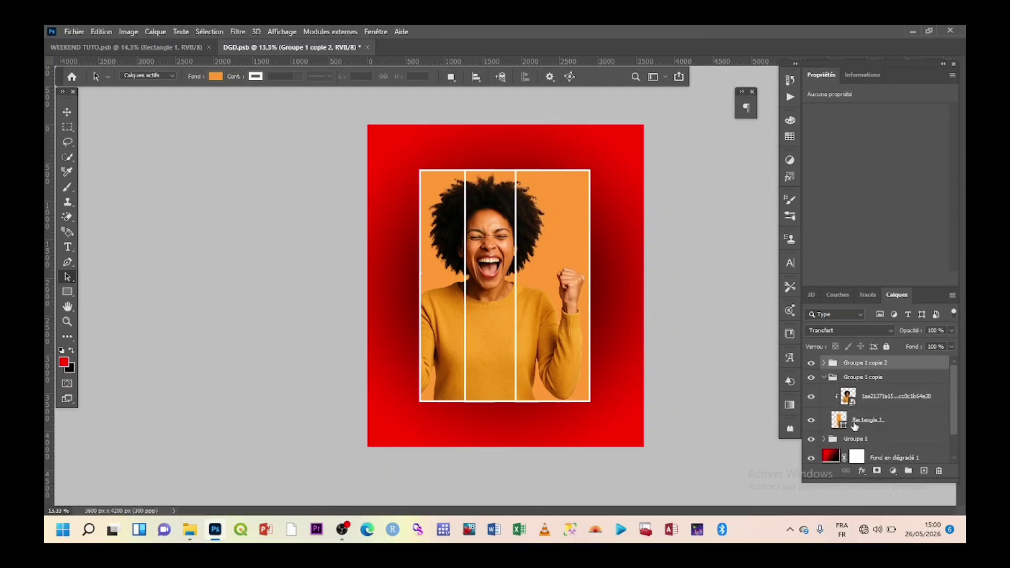
{"action": "left_click", "coordinate": [854, 421]}
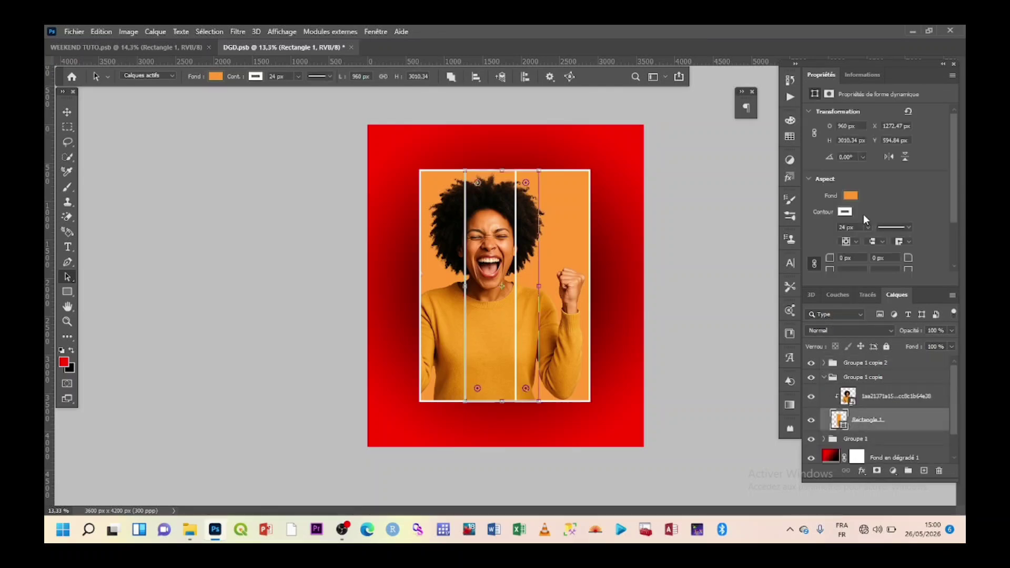
{"action": "left_click", "coordinate": [850, 196]}
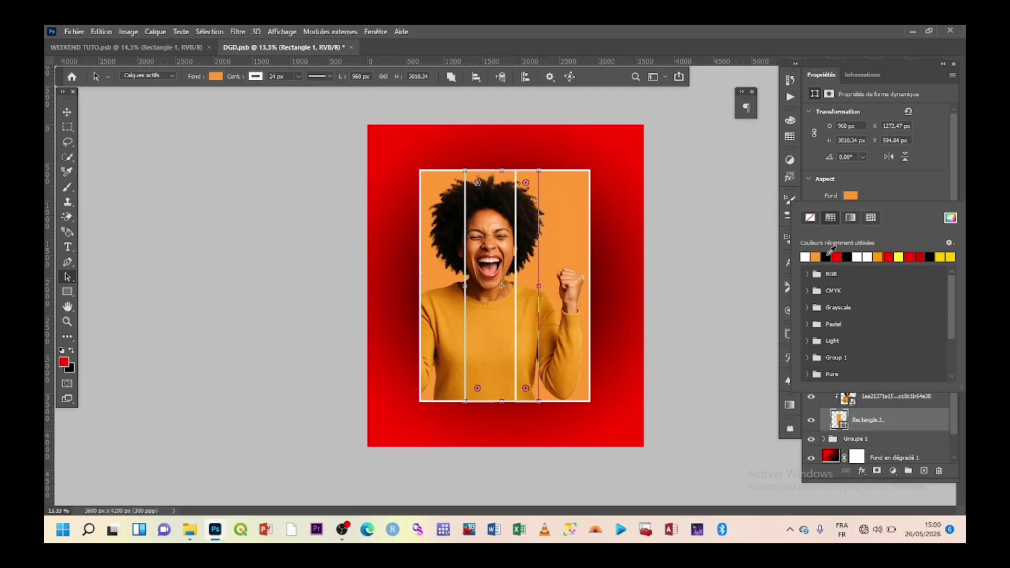
{"action": "left_click", "coordinate": [826, 257]}
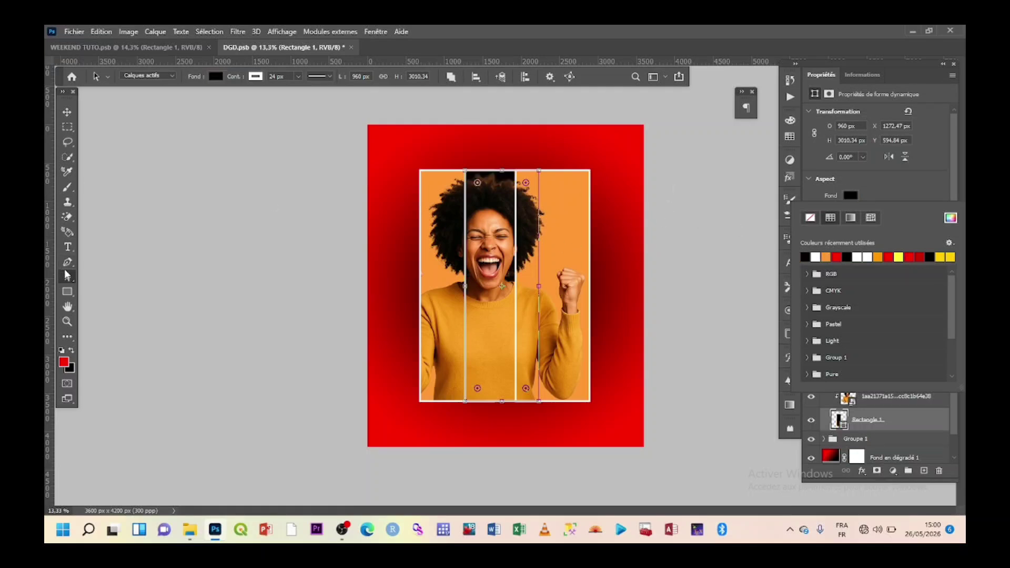
Raise only the middle panel's black rectangle to about Y 467 px with the Path Selection tool (Sélection de tracé).
{"action": "right_click", "coordinate": [67, 275]}
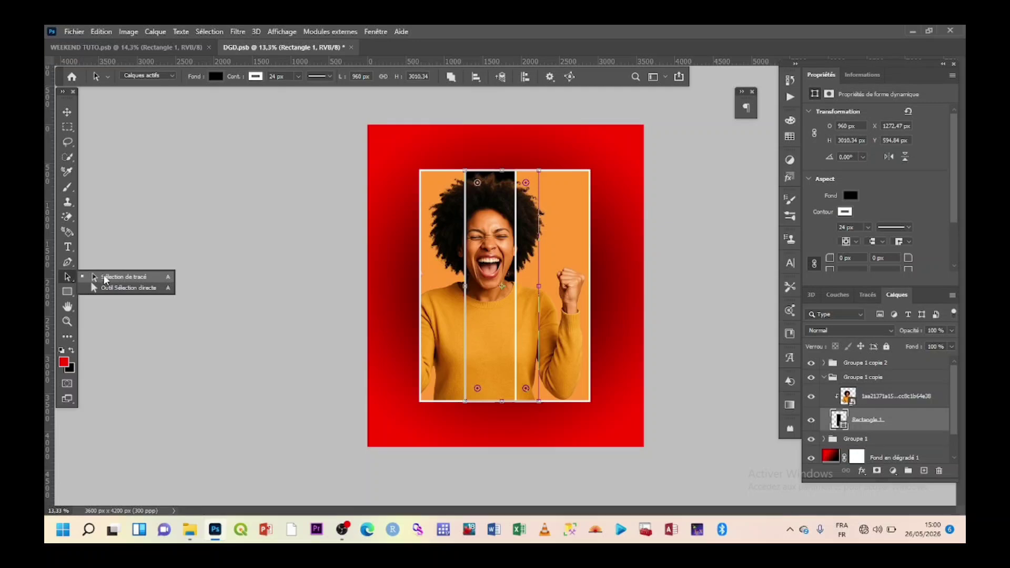
{"action": "left_click", "coordinate": [103, 278]}
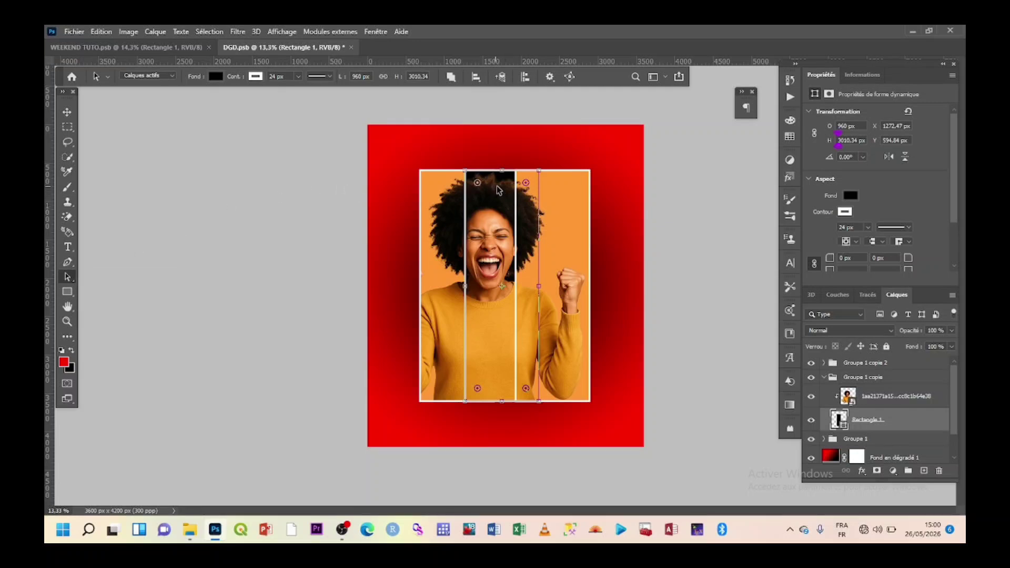
{"action": "key", "text": "Up"}
{"action": "key", "text": "Up"}
{"action": "key", "text": "Up"}
{"action": "key", "text": "Up"}
{"action": "key", "text": "Up"}
{"action": "key", "text": "Up"}
{"action": "key", "text": "Up"}
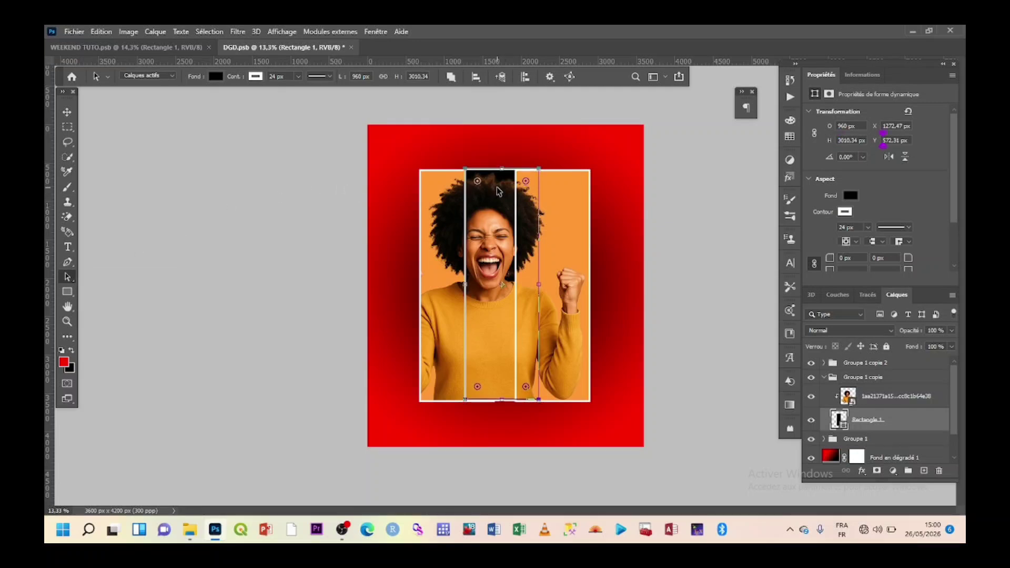
{"action": "key", "text": "shift+Up"}
{"action": "key", "text": "shift+Up"}
{"action": "key", "text": "shift+Up"}
{"action": "key", "text": "shift+Up"}
{"action": "key", "text": "shift+Up"}
{"action": "key", "text": "shift+Up"}
{"action": "key", "text": "shift+Up"}
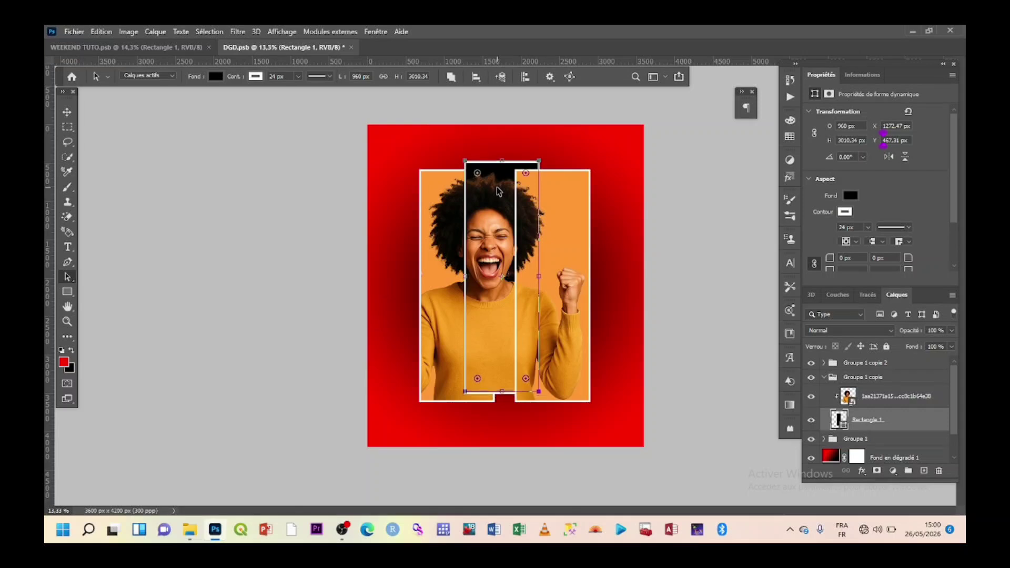
Raise only the middle panel's black rectangle further, to about Y 250 px, then deselect its path and collapse the group.
{"action": "key", "text": "Up"}
{"action": "key", "text": "Up"}
{"action": "key", "text": "Up"}
{"action": "key", "text": "Up"}
{"action": "key", "text": "Up"}
{"action": "key", "text": "shift+Up"}
{"action": "key", "text": "shift+Up"}
{"action": "key", "text": "shift+Up"}
{"action": "key", "text": "shift+Up"}
{"action": "key", "text": "shift+Up"}
{"action": "key", "text": "shift+Up"}
{"action": "key", "text": "shift+Up"}
{"action": "key", "text": "shift+Up"}
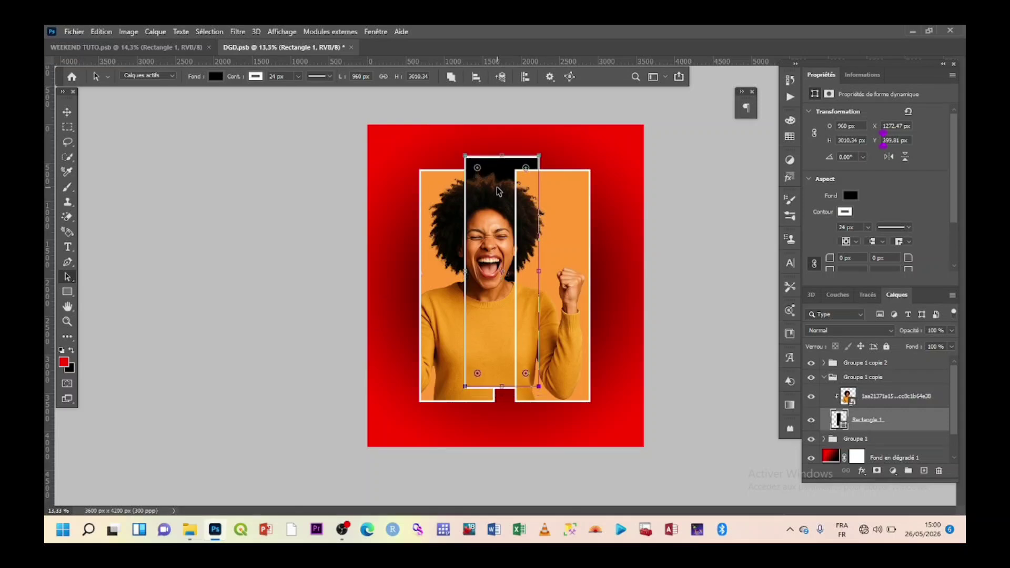
{"action": "key", "text": "Up"}
{"action": "key", "text": "Up"}
{"action": "key", "text": "Up"}
{"action": "key", "text": "Up"}
{"action": "key", "text": "Up"}
{"action": "key", "text": "Up"}
{"action": "key", "text": "Up"}
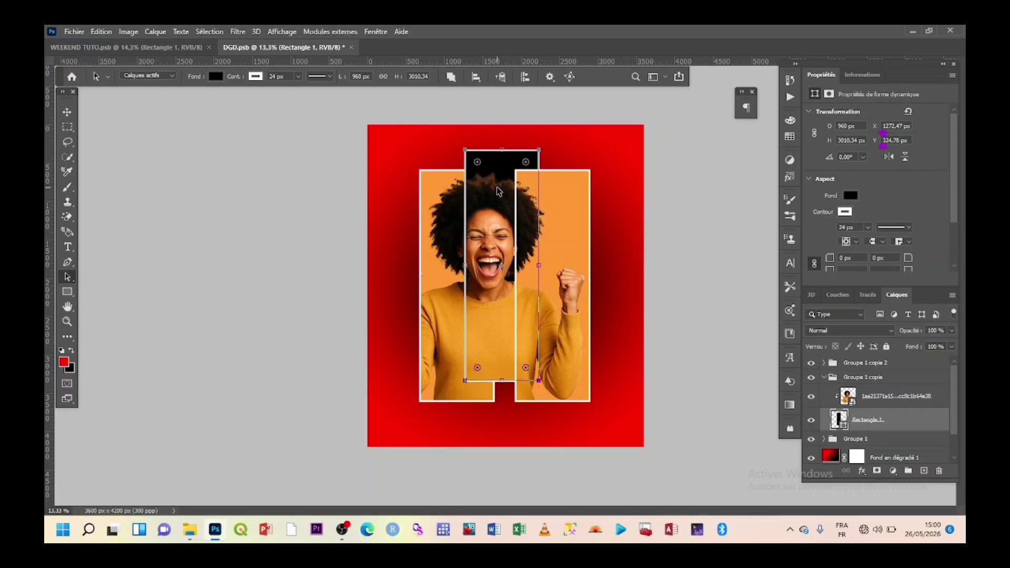
{"action": "key", "text": "shift+Up"}
{"action": "key", "text": "shift+Up"}
{"action": "key", "text": "shift+Up"}
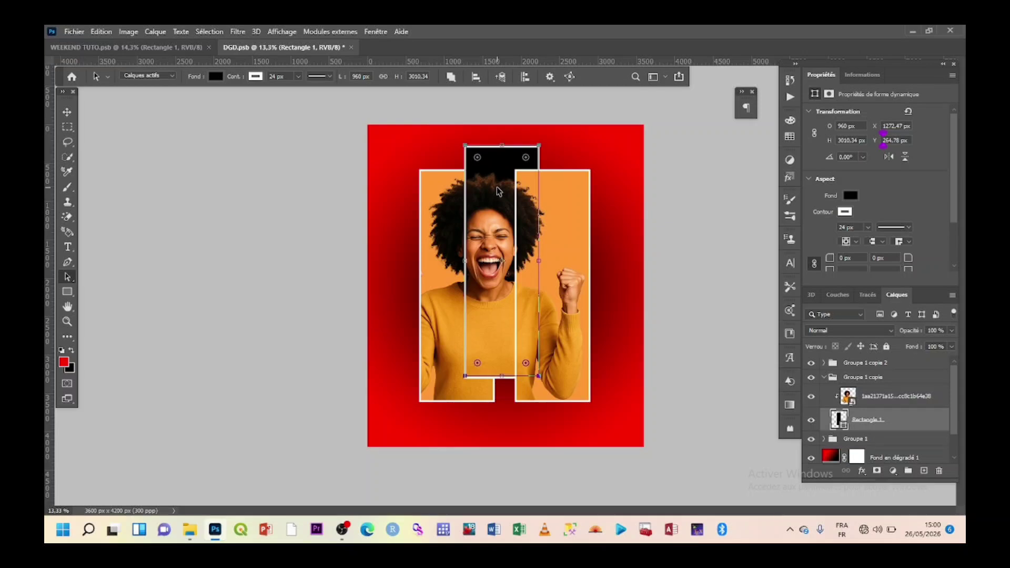
{"action": "key", "text": "Up"}
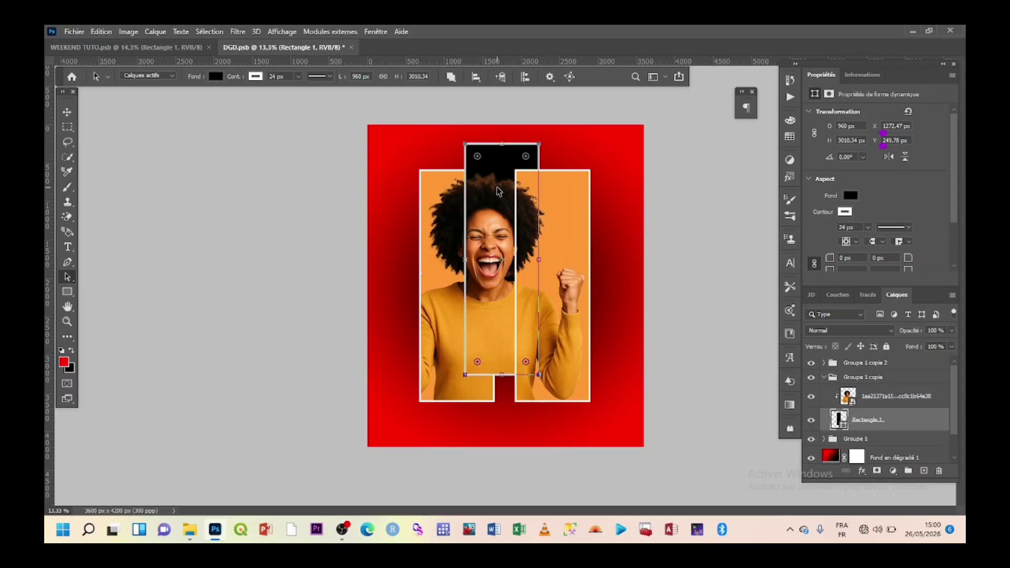
{"action": "key", "text": "Escape"}
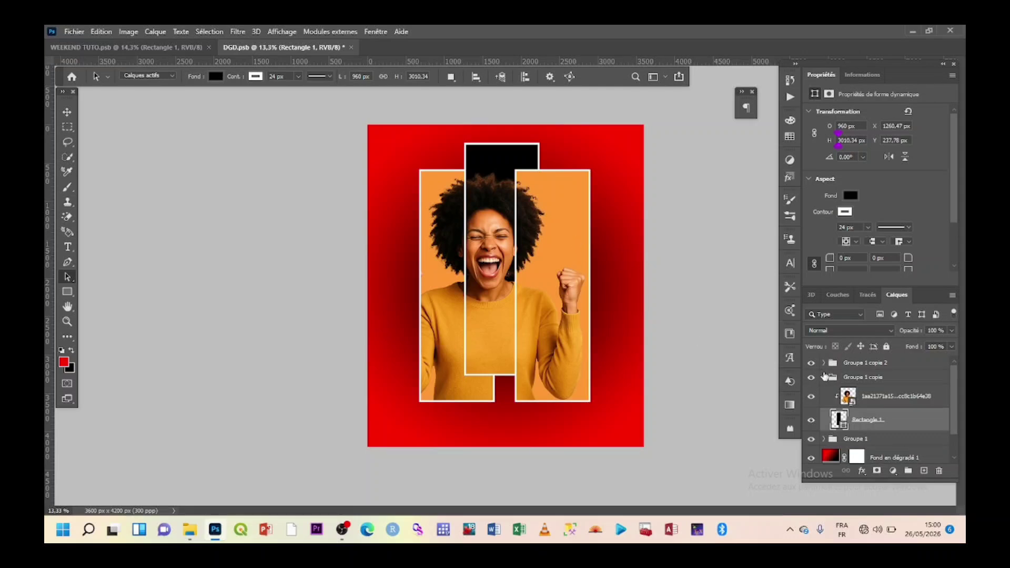
{"action": "left_click", "coordinate": [830, 377]}
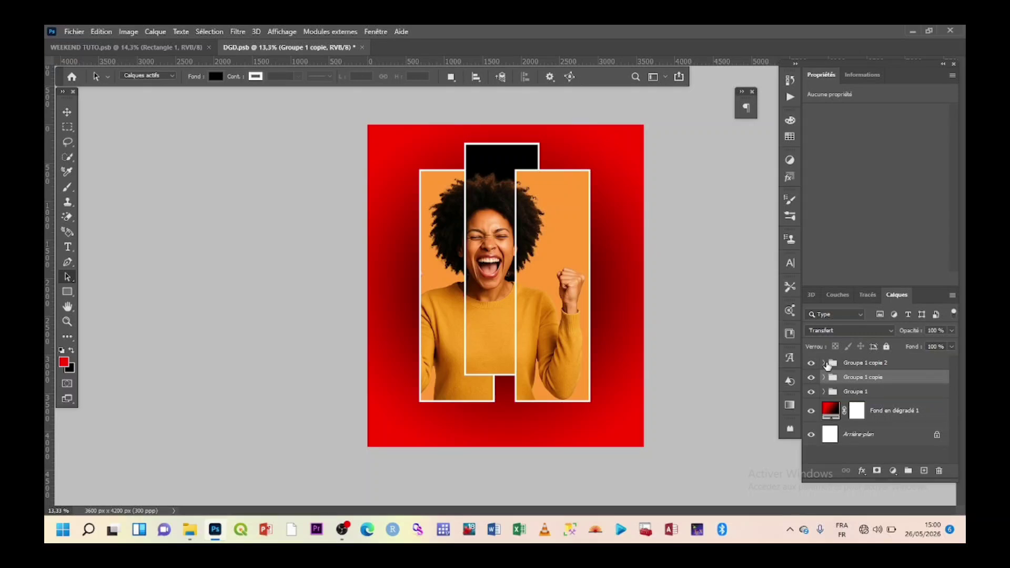
Select the rectangle in Groupe 1 copie 2 and set its fill to the recently used red.
{"action": "left_click", "coordinate": [827, 366]}
{"action": "left_click", "coordinate": [824, 364]}
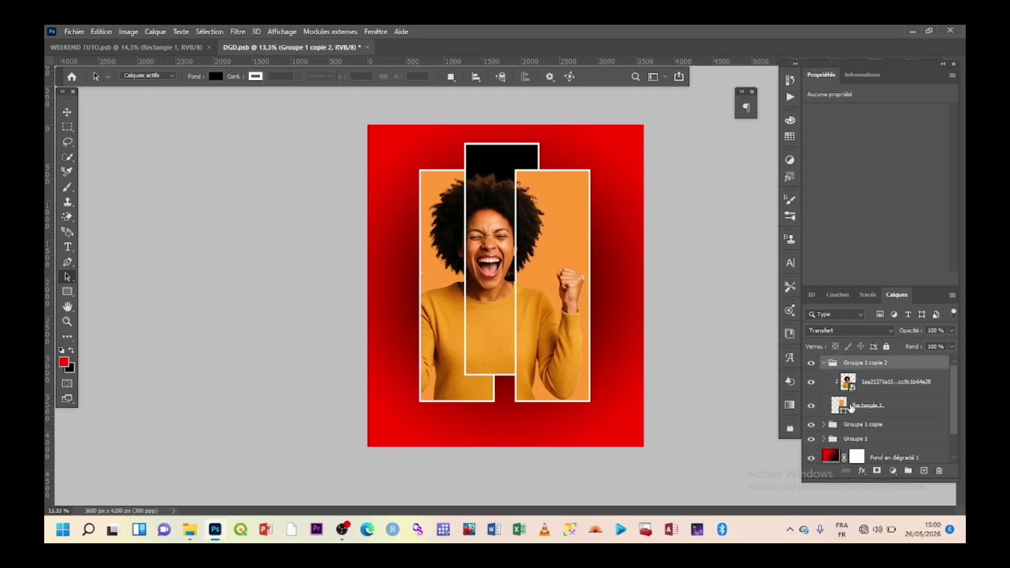
{"action": "left_click", "coordinate": [850, 408]}
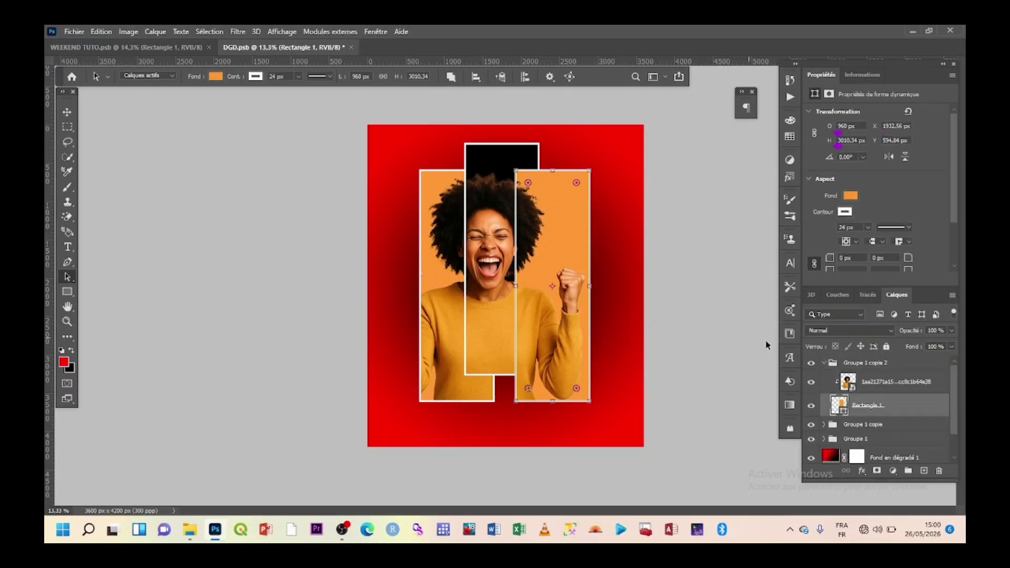
{"action": "left_click", "coordinate": [851, 195]}
{"action": "left_click", "coordinate": [837, 257]}
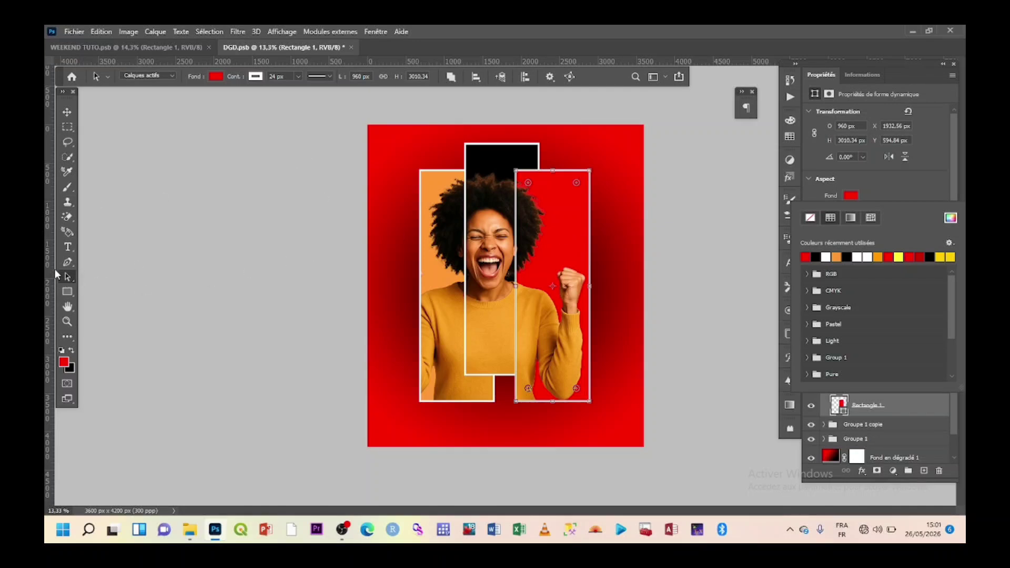
Shift only the right panel's red rectangle right to about X 2225 px with the Path Selection tool (Sélection de tracé), and collapse its group.
{"action": "right_click", "coordinate": [66, 276]}
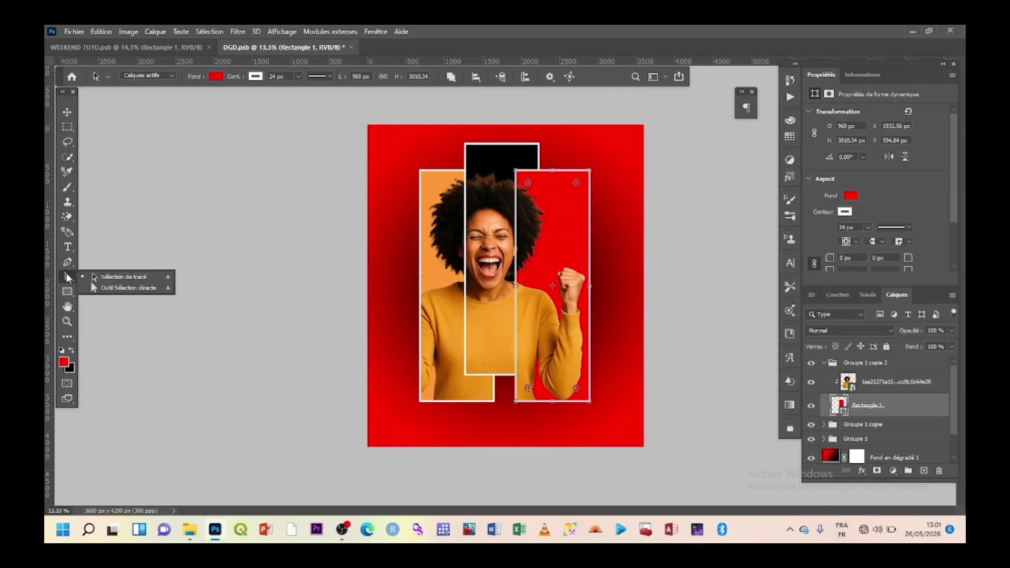
{"action": "left_click", "coordinate": [111, 275]}
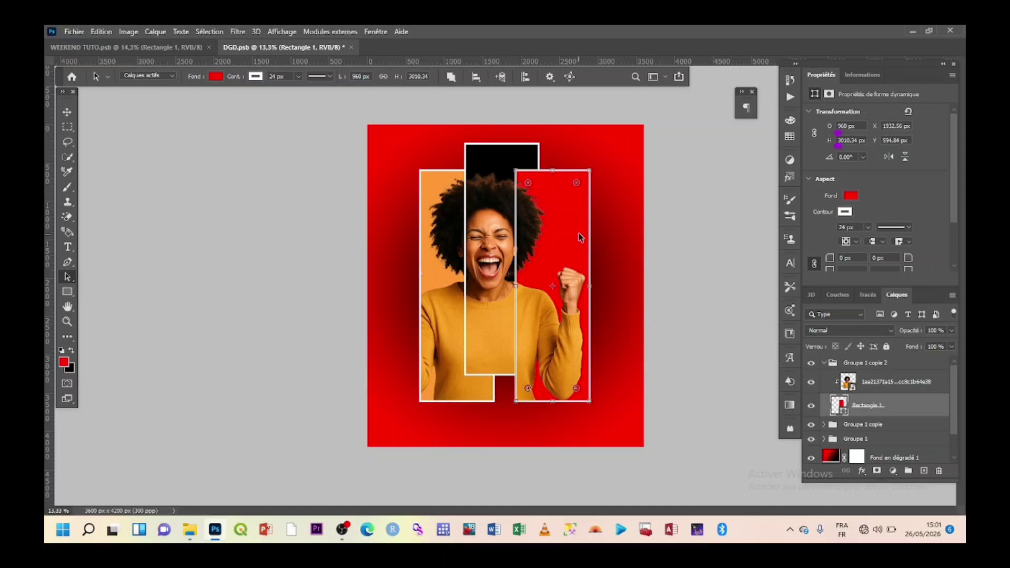
{"action": "key", "text": "Right"}
{"action": "key", "text": "Right"}
{"action": "key", "text": "Right"}
{"action": "key", "text": "Right"}
{"action": "key", "text": "Right"}
{"action": "key", "text": "Right"}
{"action": "key", "text": "Right"}
{"action": "key", "text": "Right"}
{"action": "key", "text": "Right"}
{"action": "key", "text": "Right"}
{"action": "key", "text": "Right"}
{"action": "key", "text": "Right"}
{"action": "key", "text": "Right"}
{"action": "key", "text": "Right"}
{"action": "key", "text": "Right"}
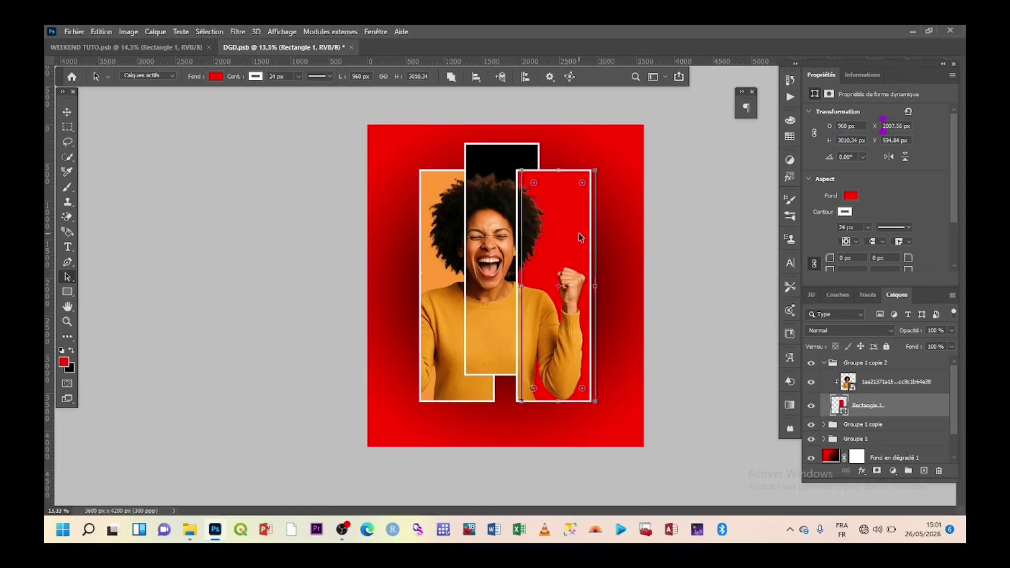
{"action": "key", "text": "Right"}
{"action": "key", "text": "Right"}
{"action": "key", "text": "Right"}
{"action": "key", "text": "Right"}
{"action": "key", "text": "Right"}
{"action": "key", "text": "Right"}
{"action": "key", "text": "Right"}
{"action": "key", "text": "Right"}
{"action": "key", "text": "Right"}
{"action": "key", "text": "Right"}
{"action": "key", "text": "Right"}
{"action": "key", "text": "Right"}
{"action": "key", "text": "Right"}
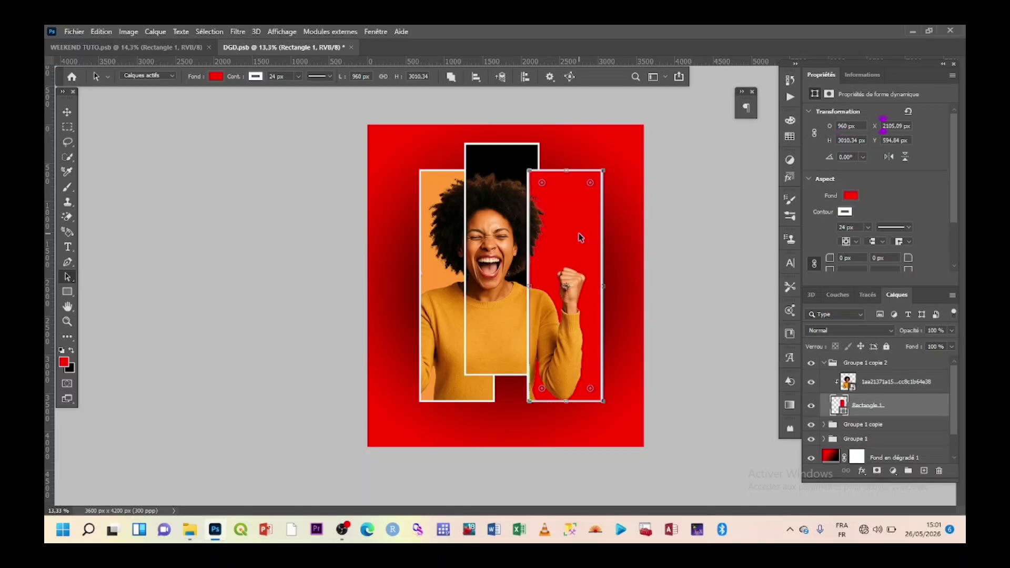
{"action": "key", "text": "Right"}
{"action": "key", "text": "Right"}
{"action": "key", "text": "Right"}
{"action": "key", "text": "Right"}
{"action": "key", "text": "Right"}
{"action": "key", "text": "Right"}
{"action": "key", "text": "Right"}
{"action": "key", "text": "Right"}
{"action": "key", "text": "Right"}
{"action": "key", "text": "Right"}
{"action": "key", "text": "Right"}
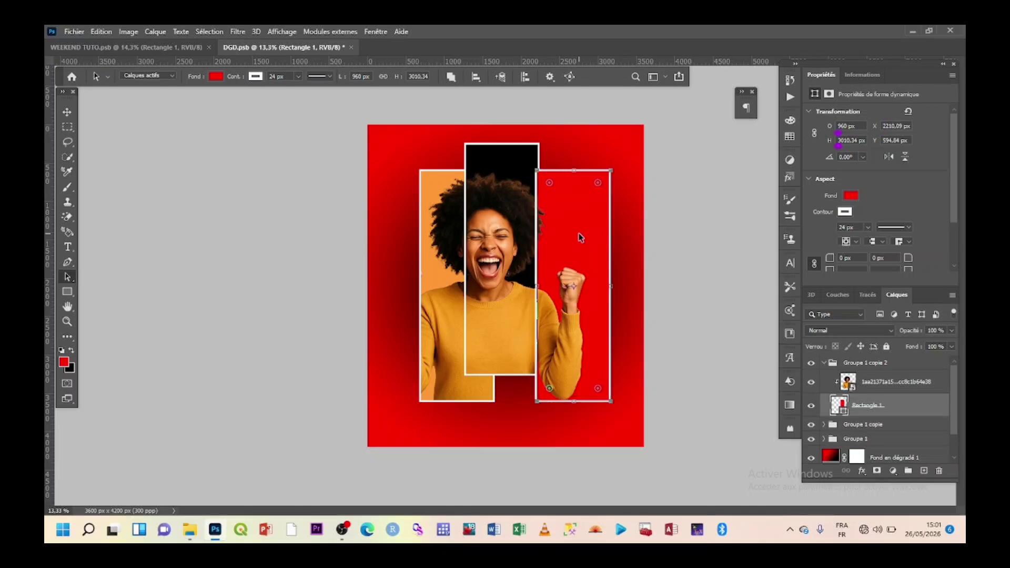
{"action": "key", "text": "Right"}
{"action": "key", "text": "Right"}
{"action": "key", "text": "Right"}
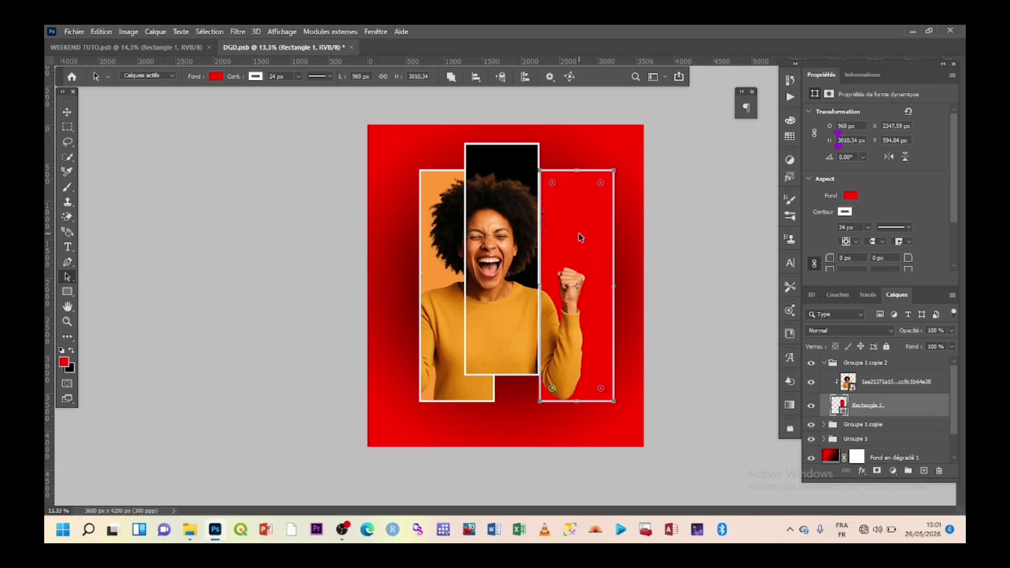
{"action": "key", "text": "Left"}
{"action": "key", "text": "Left"}
{"action": "key", "text": "Left"}
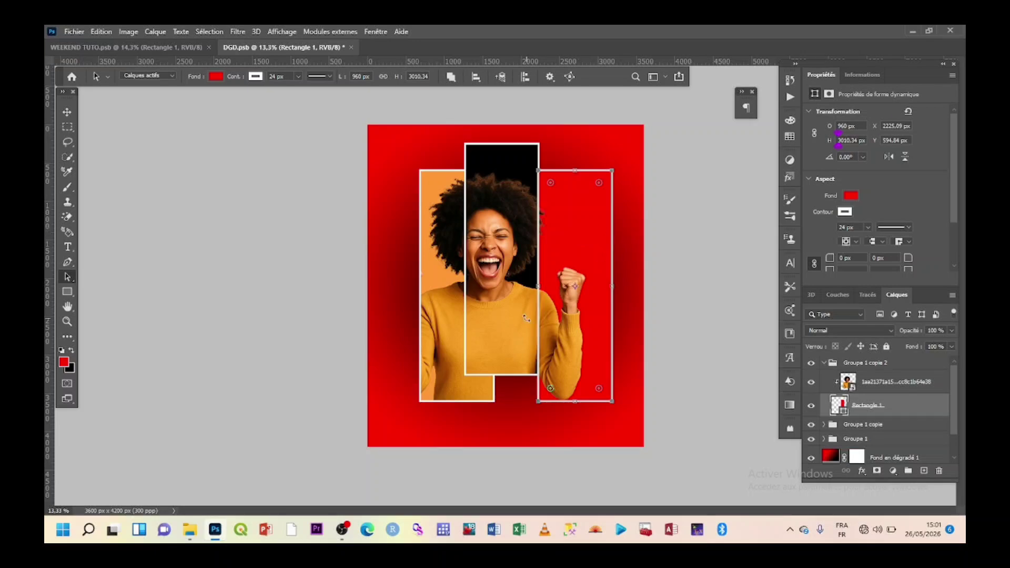
{"action": "scroll", "coordinate": [526, 317], "scroll_direction": "up", "scroll_amount": 3}
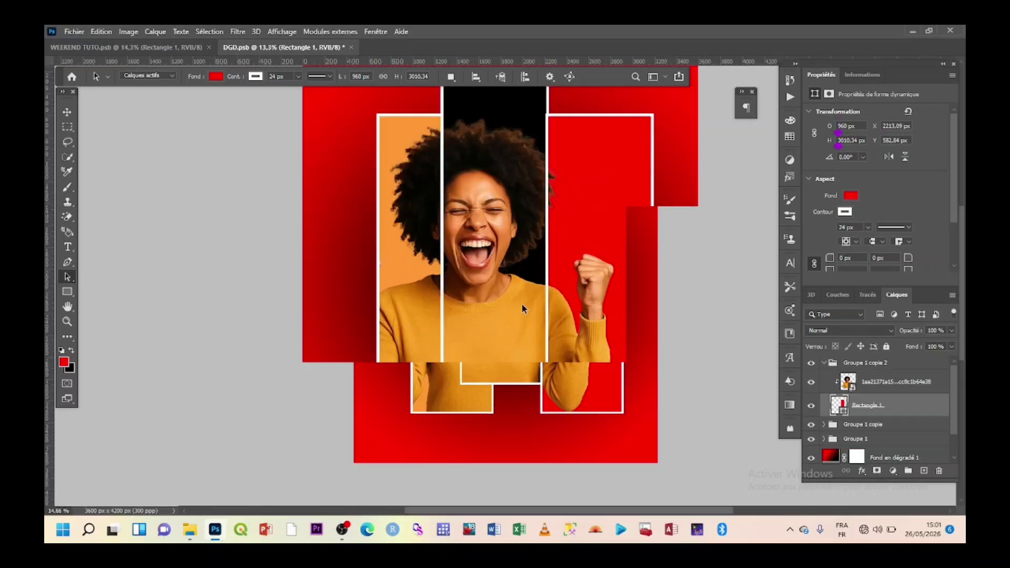
{"action": "scroll", "coordinate": [524, 309], "scroll_direction": "down", "scroll_amount": 3}
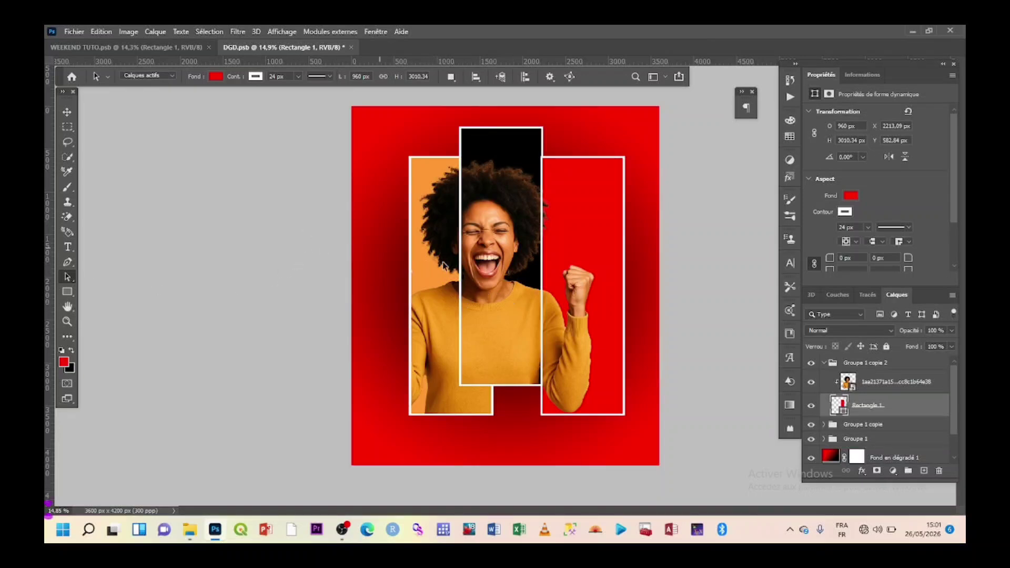
{"action": "left_click", "coordinate": [827, 367]}
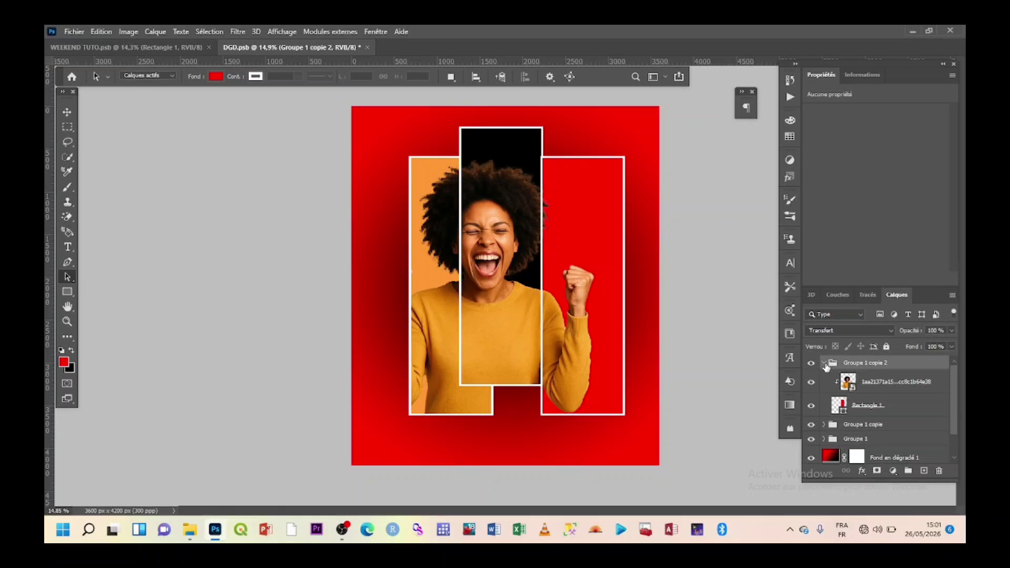
{"action": "left_click", "coordinate": [824, 362]}
Move only the orange rectangle in Groupe 1 to about X 297 px, Y 642 px, beside the black panel, and deselect its path.
{"action": "left_click", "coordinate": [823, 392]}
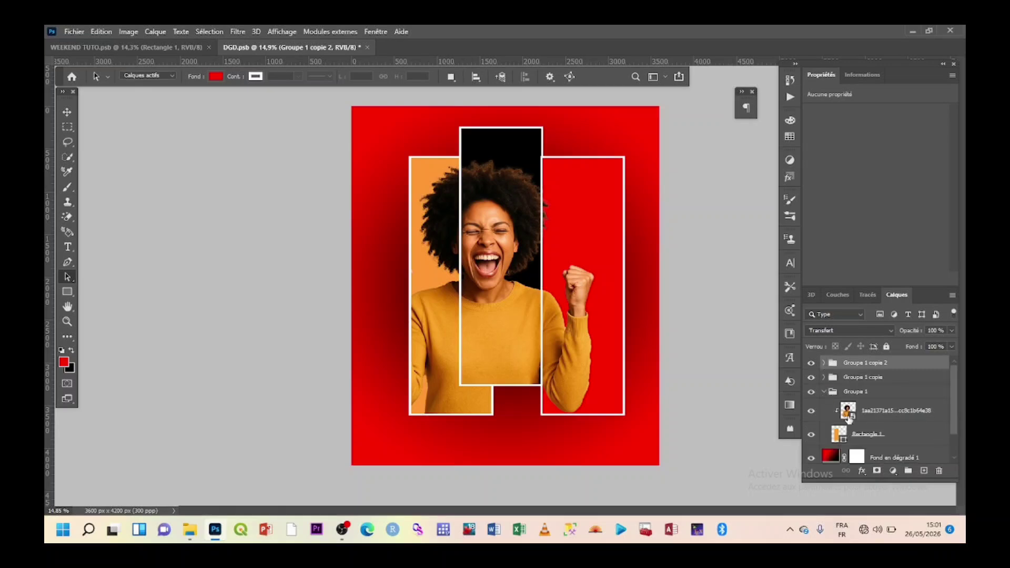
{"action": "left_click", "coordinate": [848, 433]}
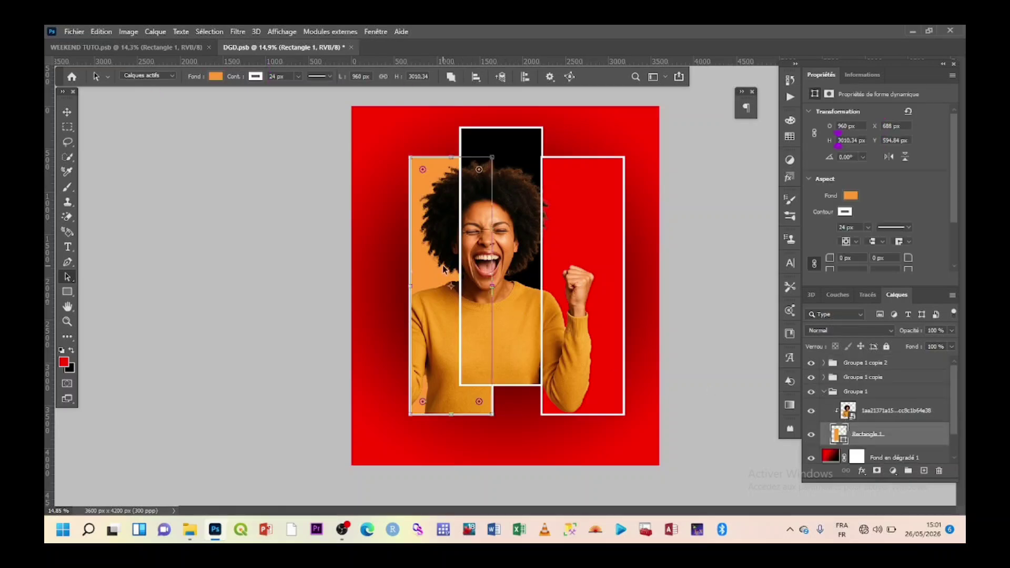
{"action": "left_click_drag", "start_coordinate": [434, 267], "coordinate": [433, 270]}
{"action": "key", "text": "shift+Left"}
{"action": "key", "text": "shift+Left"}
{"action": "key", "text": "shift+Left"}
{"action": "key", "text": "shift+Left"}
{"action": "key", "text": "shift+Left"}
{"action": "key", "text": "shift+Left"}
{"action": "key", "text": "shift+Left"}
{"action": "key", "text": "shift+Left"}
{"action": "key", "text": "shift+Left"}
{"action": "key", "text": "shift+Left"}
{"action": "key", "text": "shift+Left"}
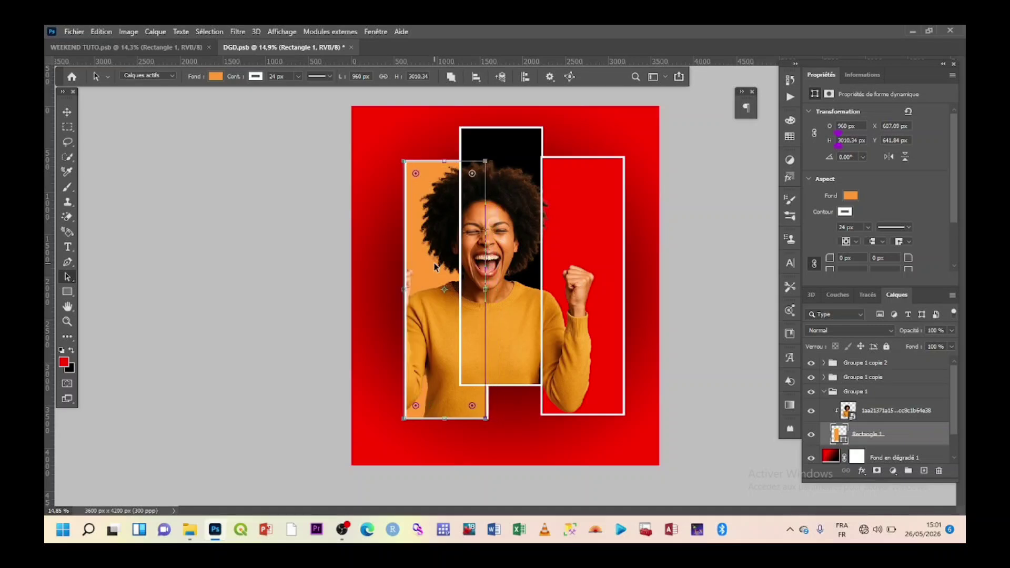
{"action": "key", "text": "shift+Left"}
{"action": "key", "text": "shift+Left"}
{"action": "key", "text": "shift+Left"}
{"action": "key", "text": "shift+Left"}
{"action": "key", "text": "shift+Left"}
{"action": "key", "text": "shift+Left"}
{"action": "key", "text": "shift+Left"}
{"action": "key", "text": "shift+Left"}
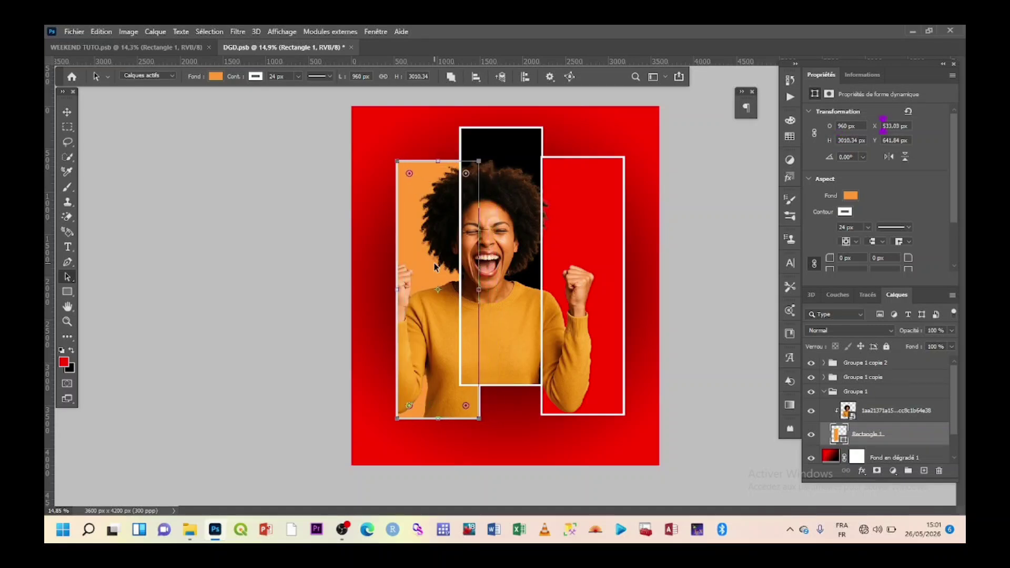
{"action": "key", "text": "shift+Left"}
{"action": "key", "text": "shift+Left"}
{"action": "key", "text": "shift+Left"}
{"action": "key", "text": "shift+Left"}
{"action": "key", "text": "shift+Left"}
{"action": "key", "text": "shift+Left"}
{"action": "key", "text": "shift+Left"}
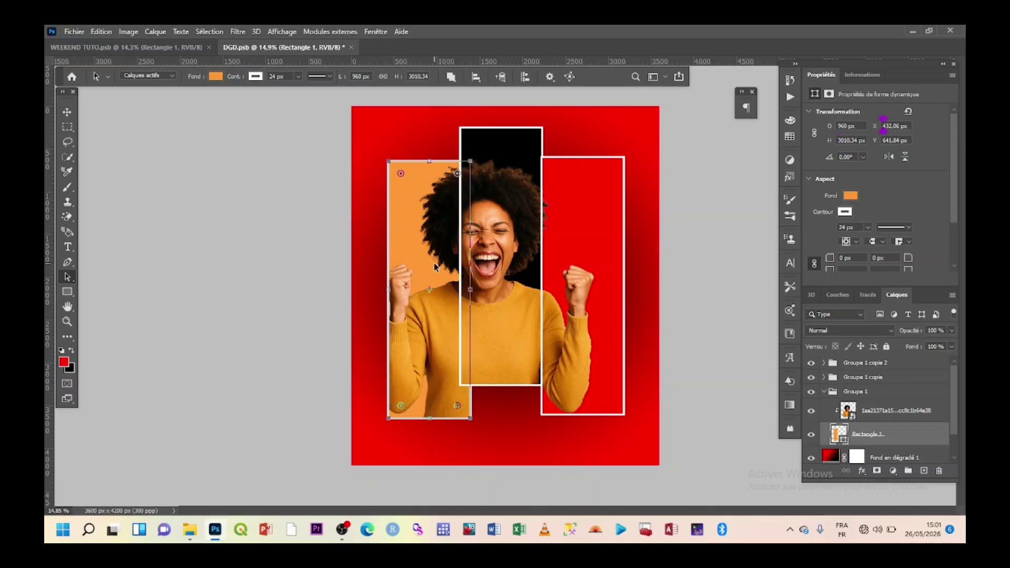
{"action": "key", "text": "shift+Left"}
{"action": "key", "text": "shift+Left"}
{"action": "key", "text": "shift+Left"}
{"action": "key", "text": "shift+Left"}
{"action": "key", "text": "shift+Left"}
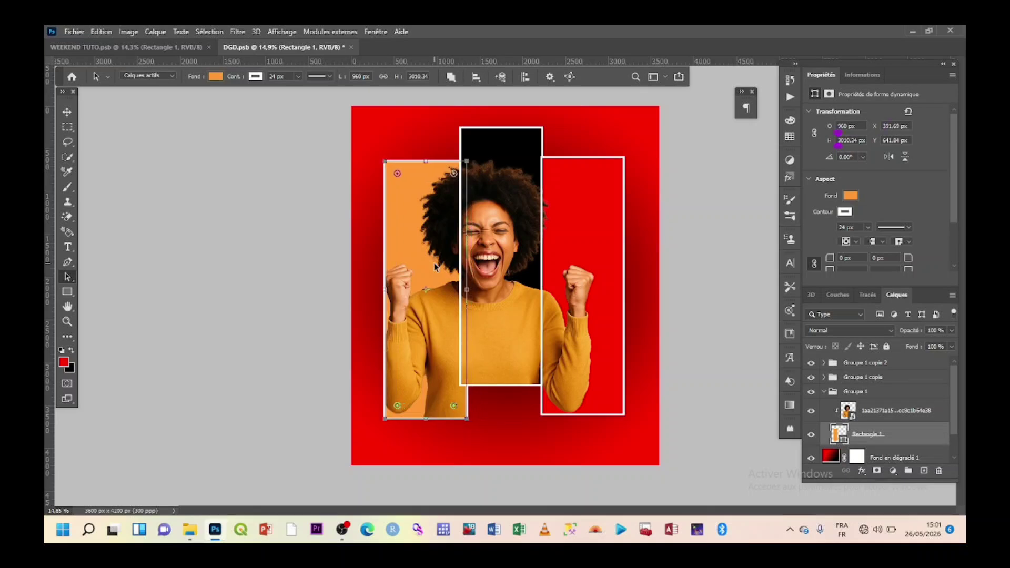
{"action": "key", "text": "shift+Left"}
{"action": "key", "text": "shift+Left"}
{"action": "key", "text": "shift+Left"}
{"action": "key", "text": "shift+Left"}
{"action": "key", "text": "shift+Left"}
{"action": "key", "text": "shift+Left"}
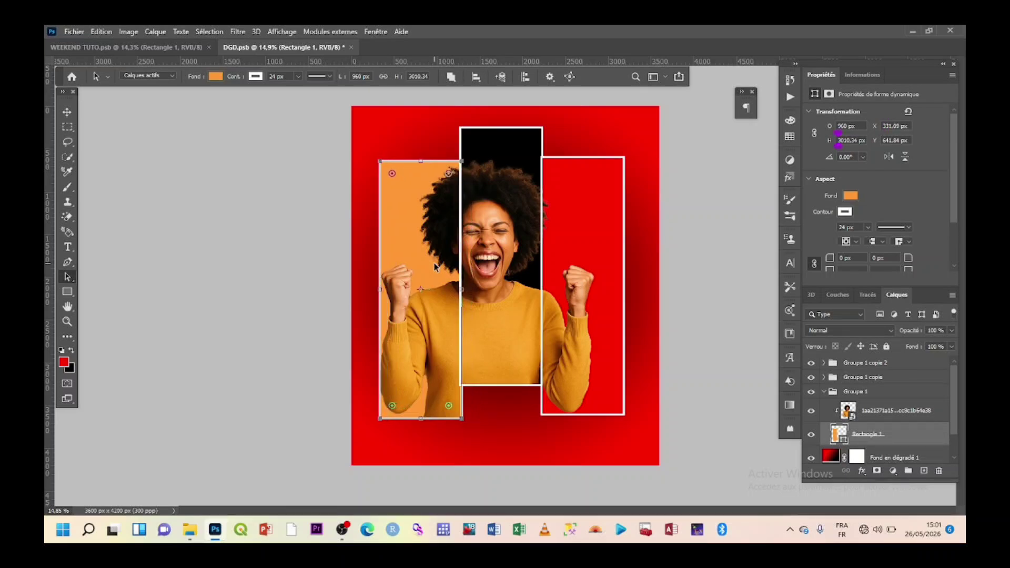
{"action": "key", "text": "Left"}
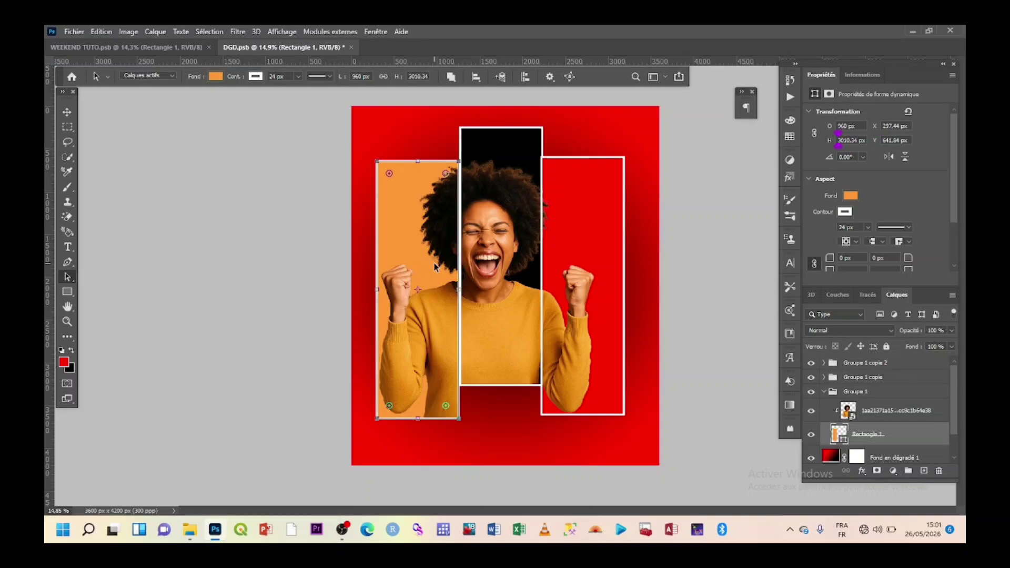
{"action": "key", "text": "Escape"}
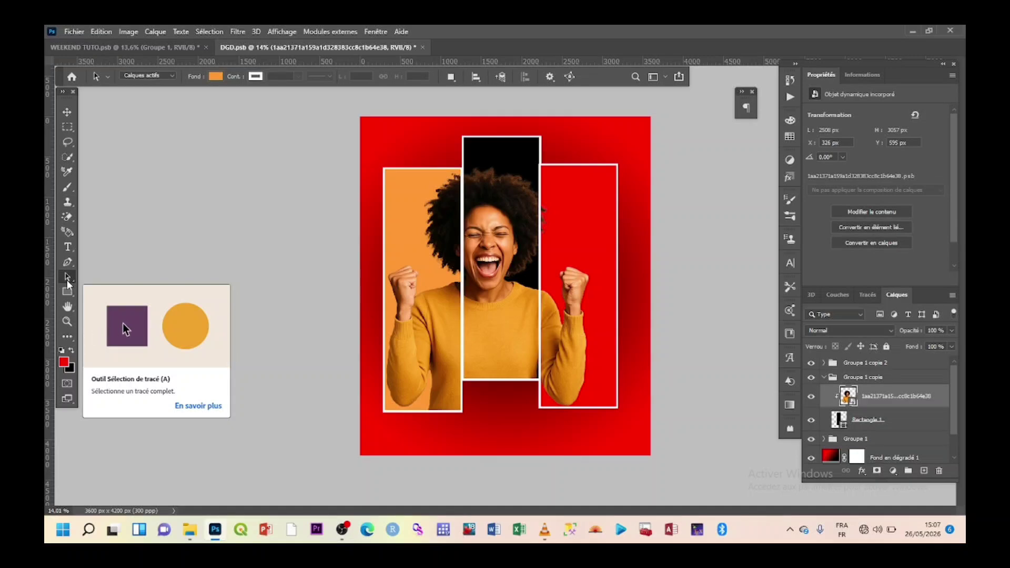
Add a layer mask to the woman's image in Groupe 1, fade out her lower body with a soft black brush, and collapse the group.
{"action": "left_click", "coordinate": [823, 440]}
{"action": "left_click", "coordinate": [867, 416]}
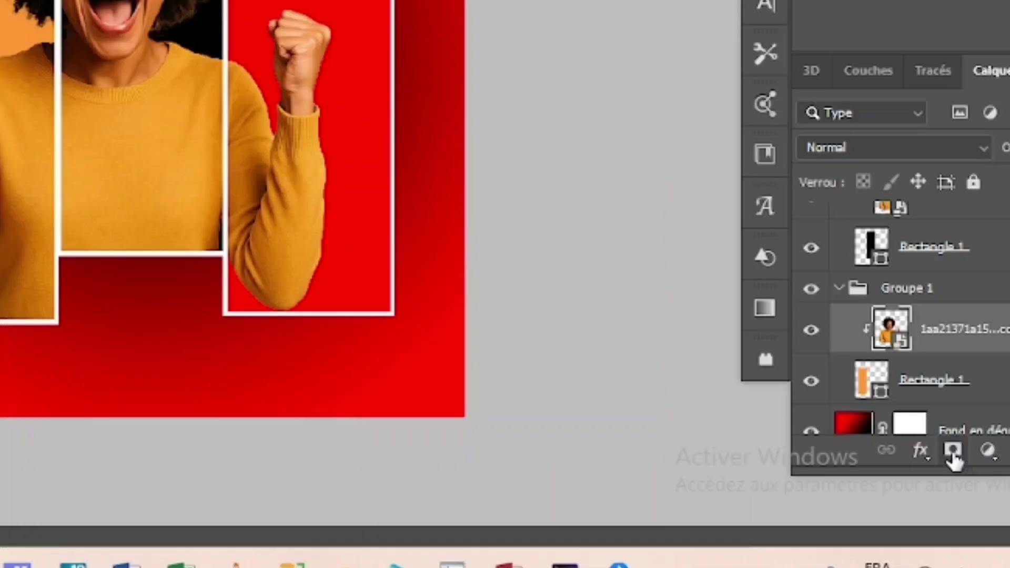
{"action": "left_click", "coordinate": [952, 453]}
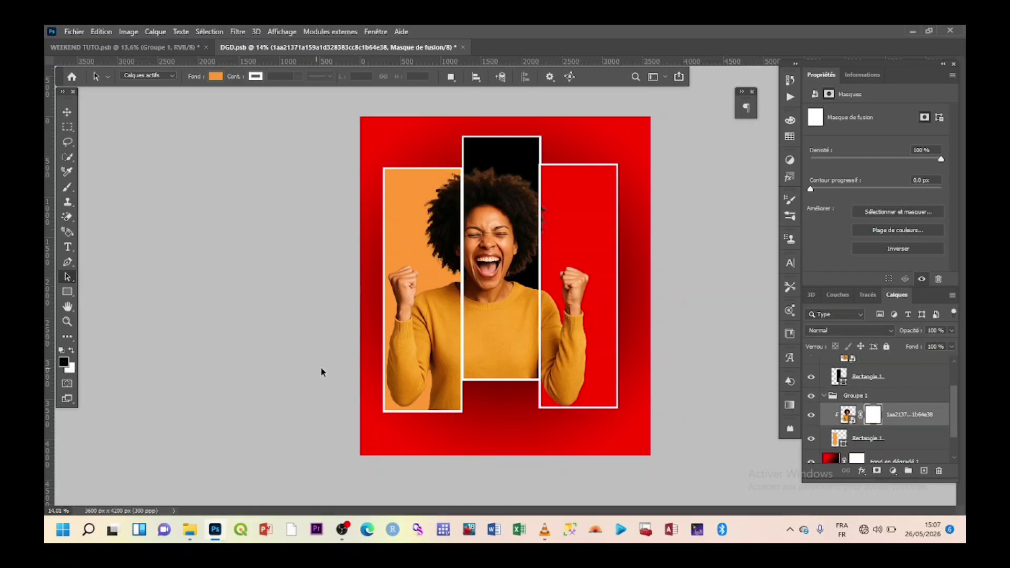
{"action": "left_click", "coordinate": [67, 188]}
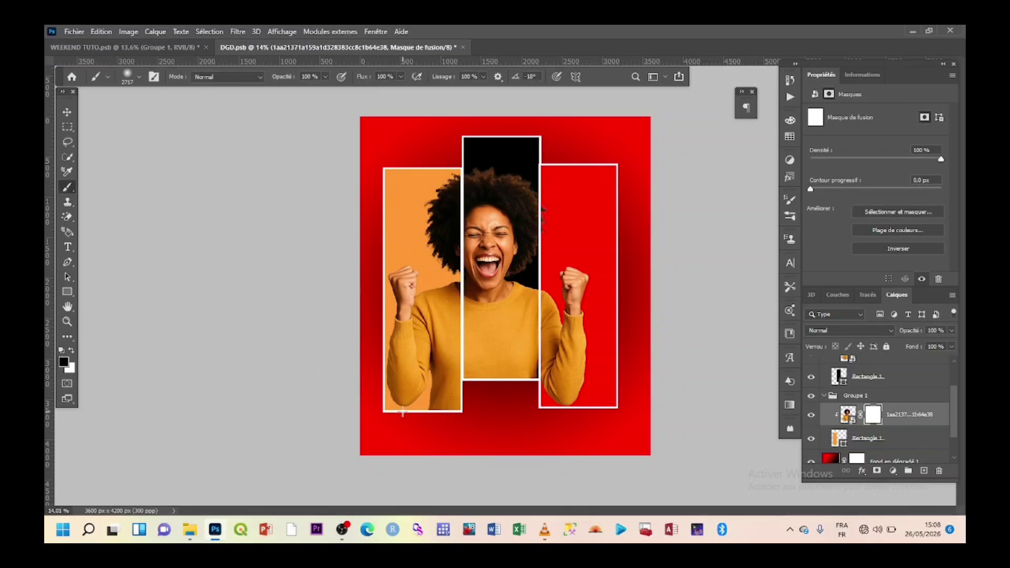
{"action": "mouse_move", "coordinate": [403, 414]}
{"action": "left_mouse_down"}
{"action": "mouse_move", "coordinate": [449, 403]}
{"action": "mouse_move", "coordinate": [450, 331]}
{"action": "left_mouse_up"}
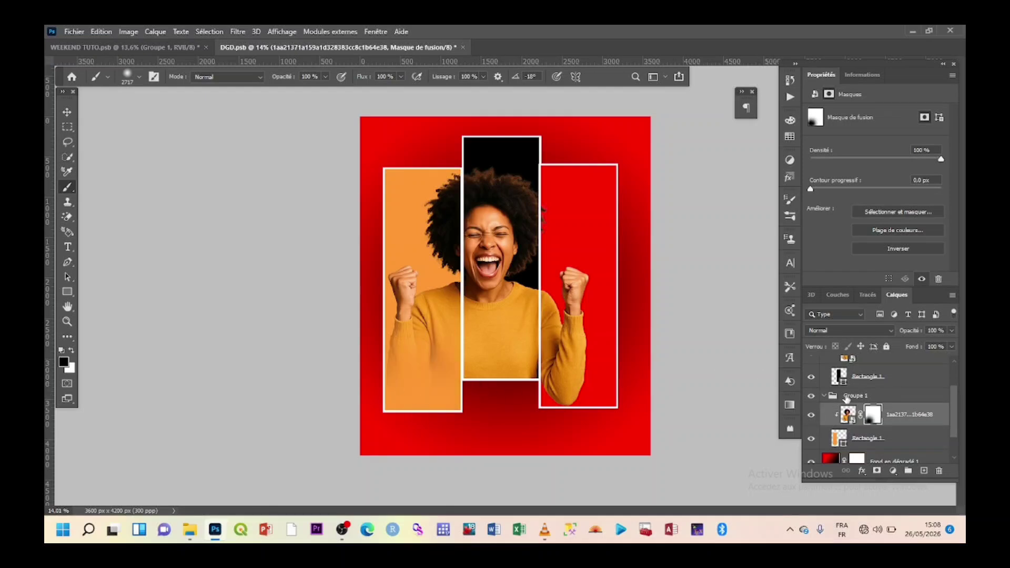
{"action": "left_click", "coordinate": [823, 397]}
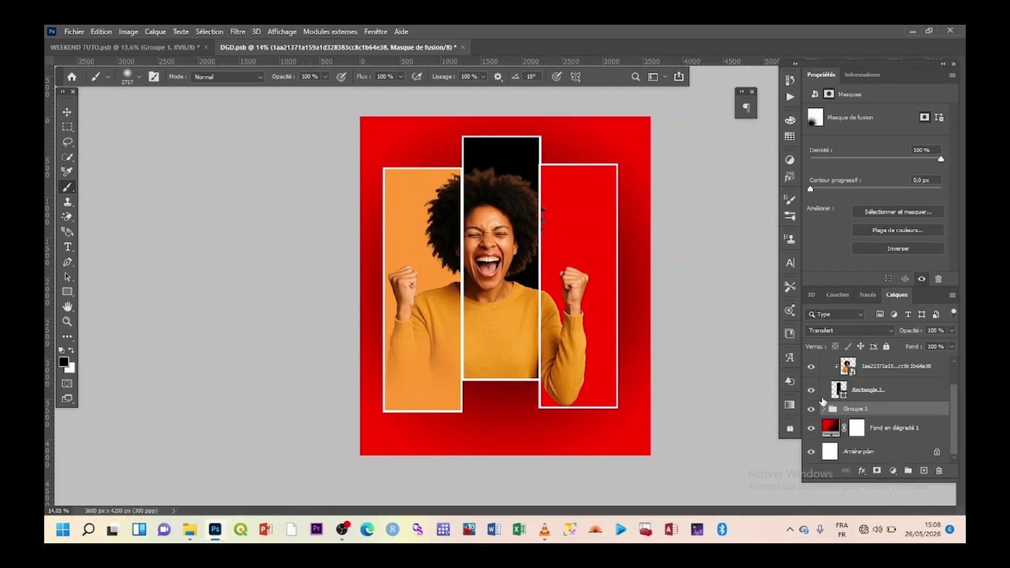
Mask the woman's image in Groupe 1 copie, fade out her lower body with the soft black brush, and collapse the group.
{"action": "left_click", "coordinate": [861, 373]}
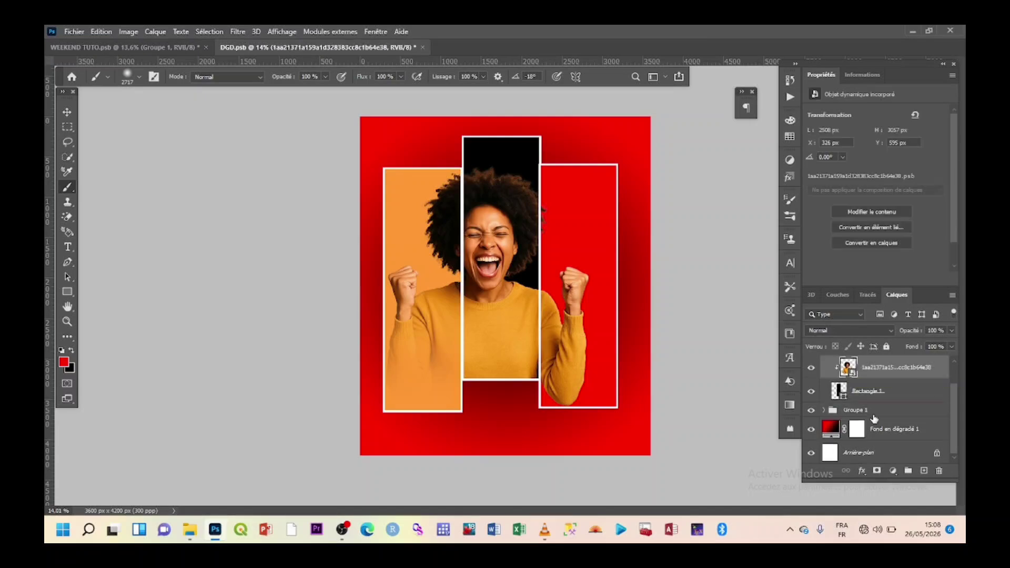
{"action": "left_click", "coordinate": [876, 471]}
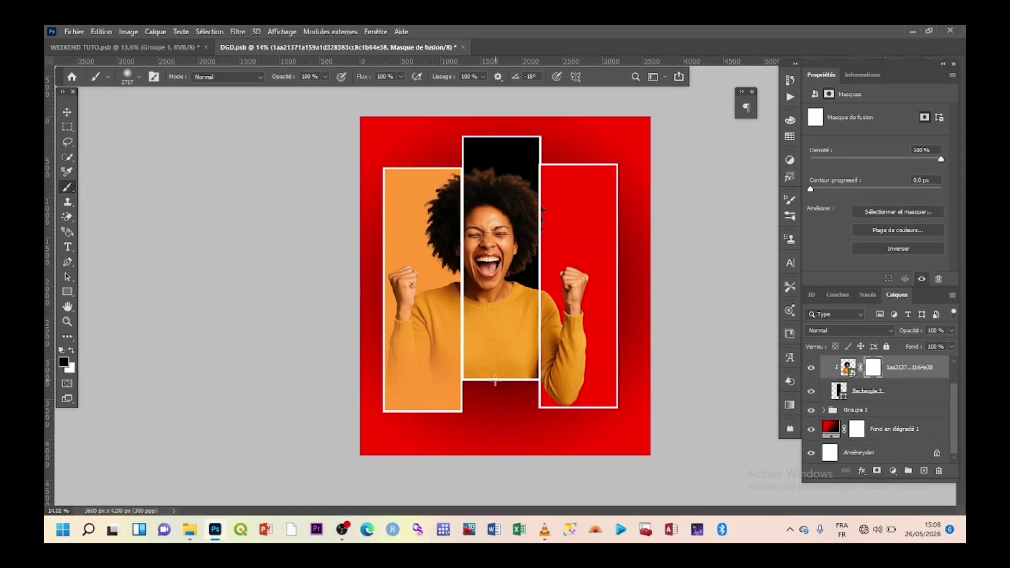
{"action": "left_click", "coordinate": [495, 380]}
{"action": "left_click", "coordinate": [464, 371]}
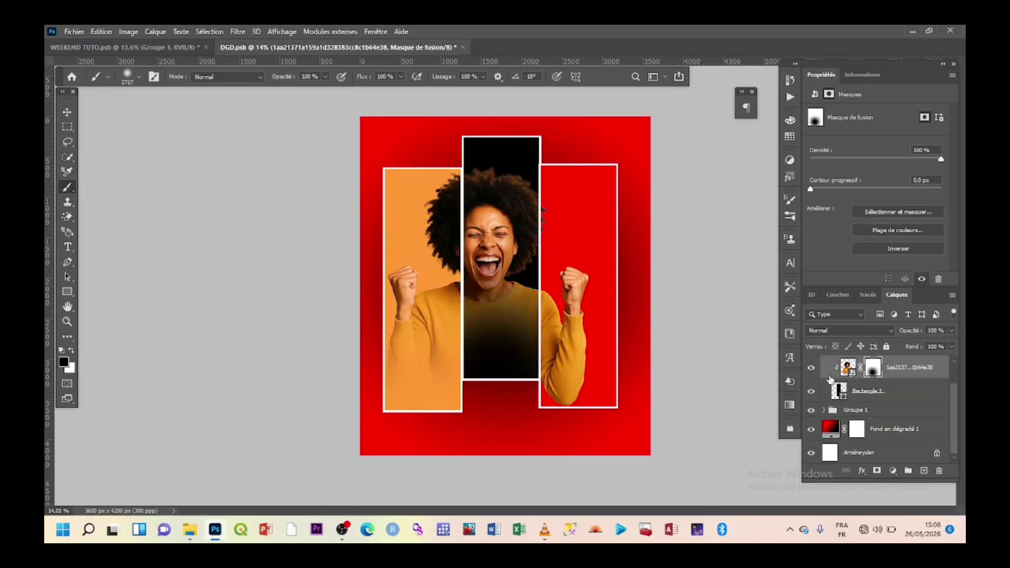
{"action": "scroll", "coordinate": [829, 379], "scroll_direction": "up", "scroll_amount": 1}
{"action": "left_click", "coordinate": [824, 382]}
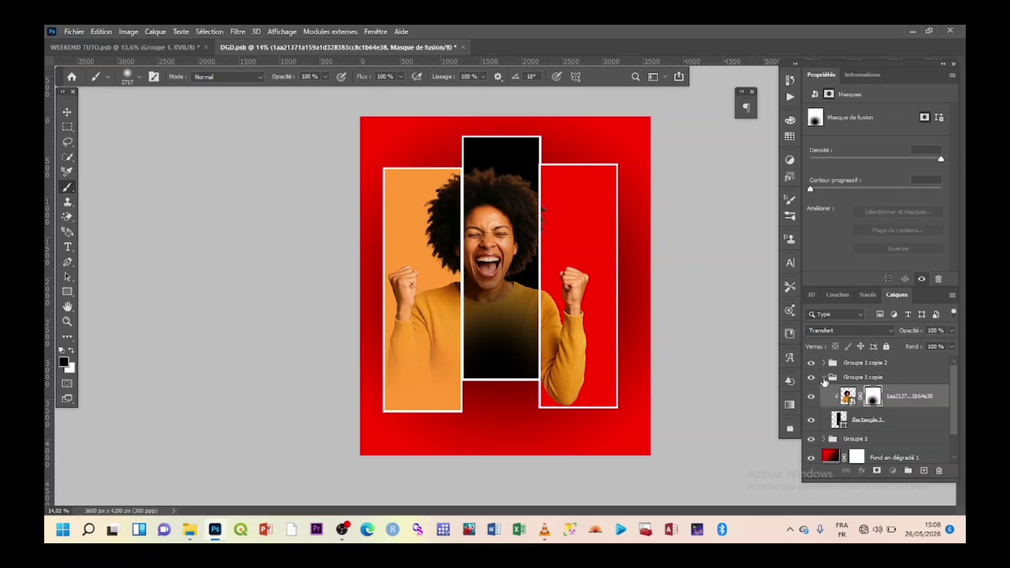
{"action": "left_click", "coordinate": [824, 377]}
Mask the woman's image in Groupe 1 copie 2, fade out her forearm's lower part with the soft black brush, and collapse the group.
{"action": "left_click", "coordinate": [825, 364]}
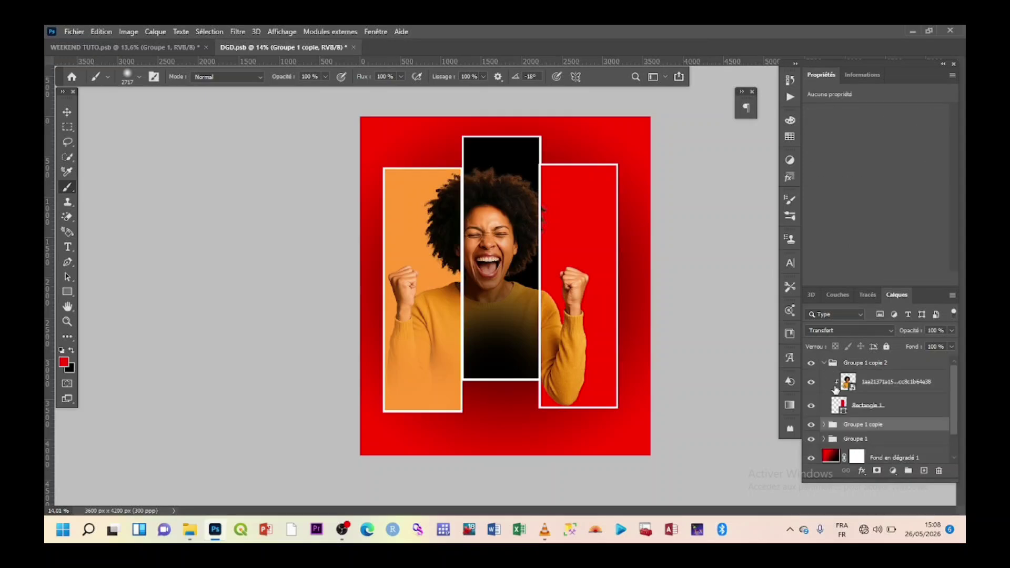
{"action": "left_click", "coordinate": [862, 386]}
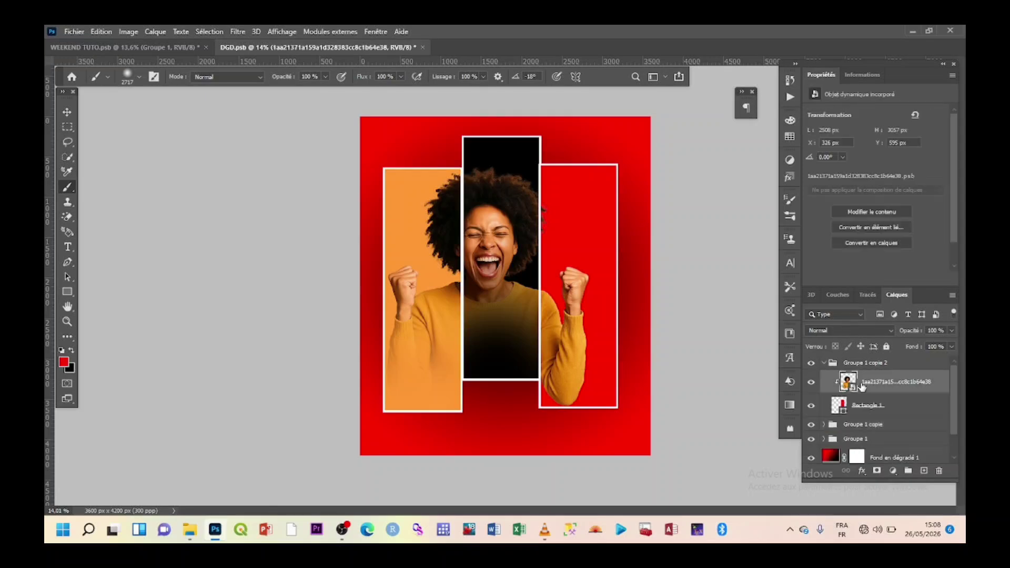
{"action": "left_click", "coordinate": [878, 473]}
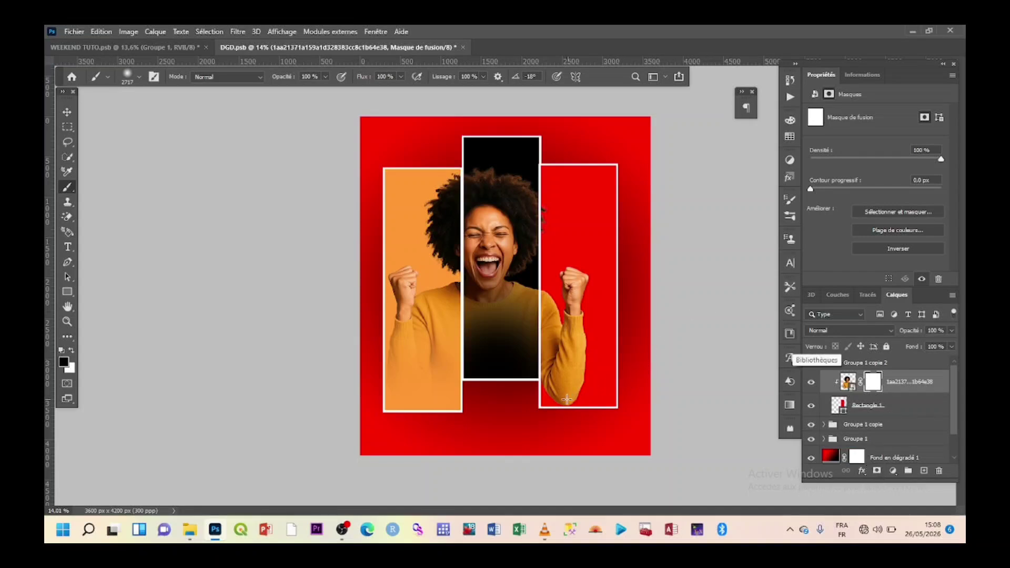
{"action": "left_click", "coordinate": [566, 401]}
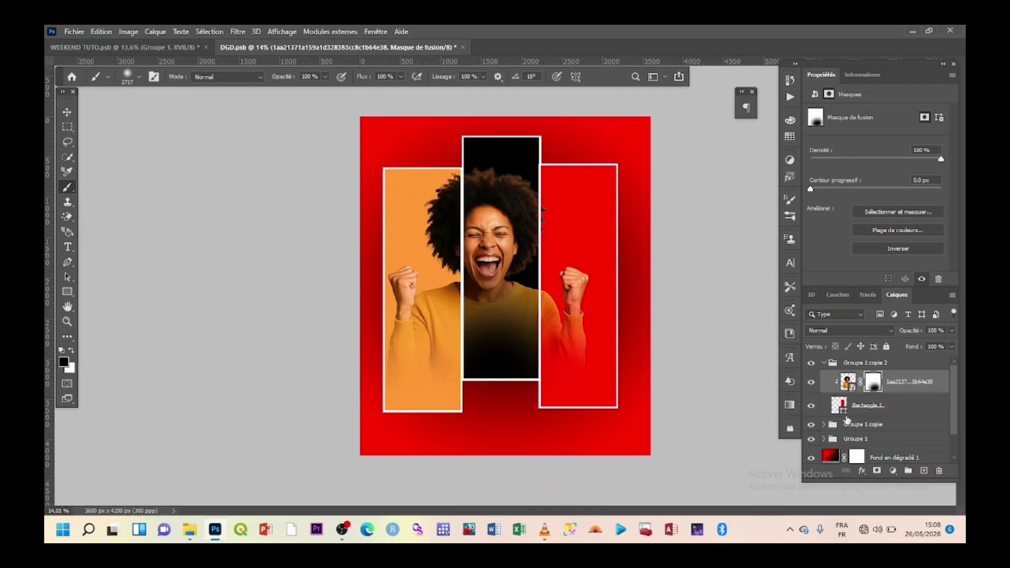
{"action": "left_click", "coordinate": [824, 363]}
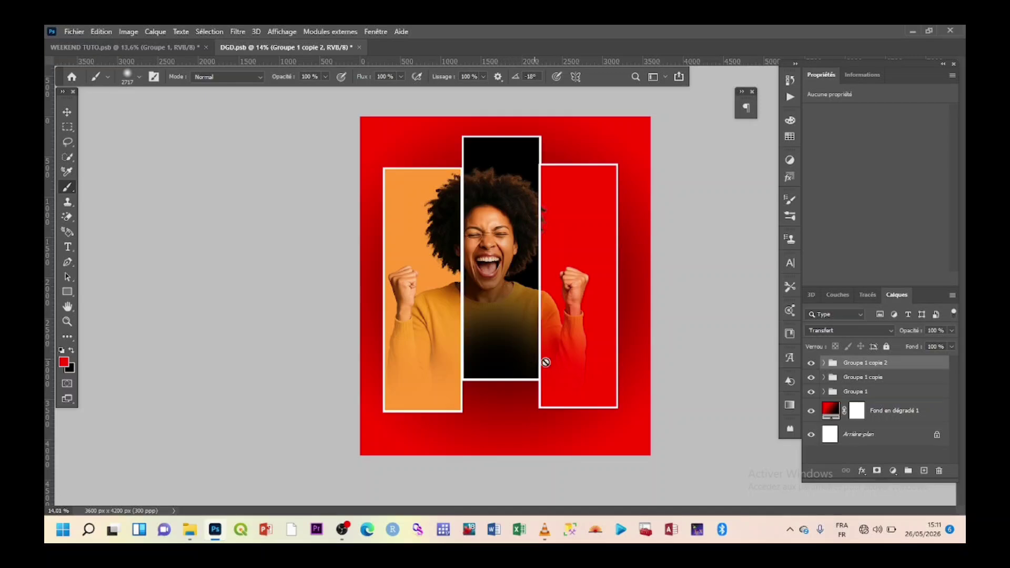
Select all three panel groups and scale them down together to about 84% with Free Transform.
{"action": "left_click", "coordinate": [865, 377], "text": "shift"}
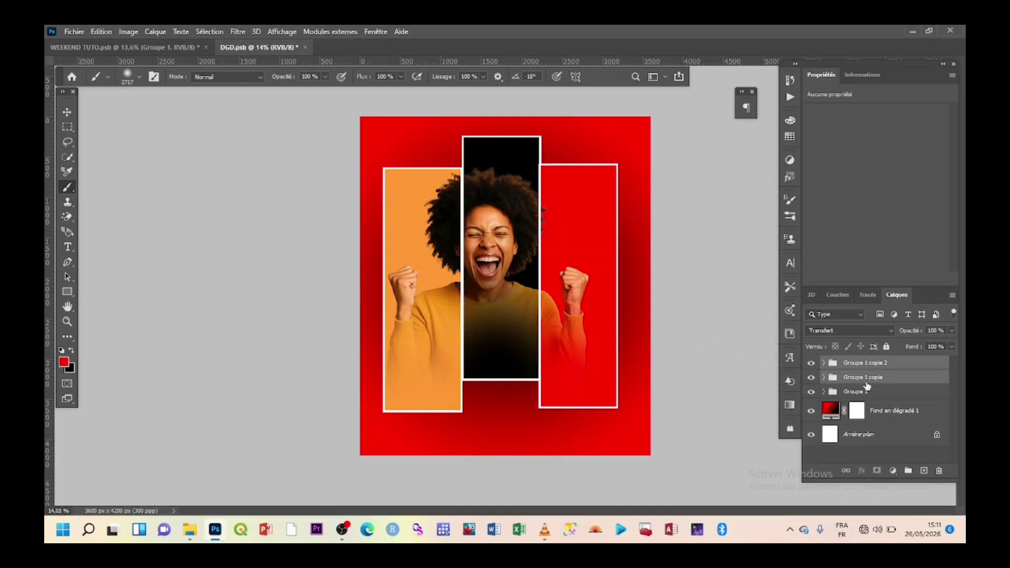
{"action": "left_click", "coordinate": [869, 392], "text": "shift"}
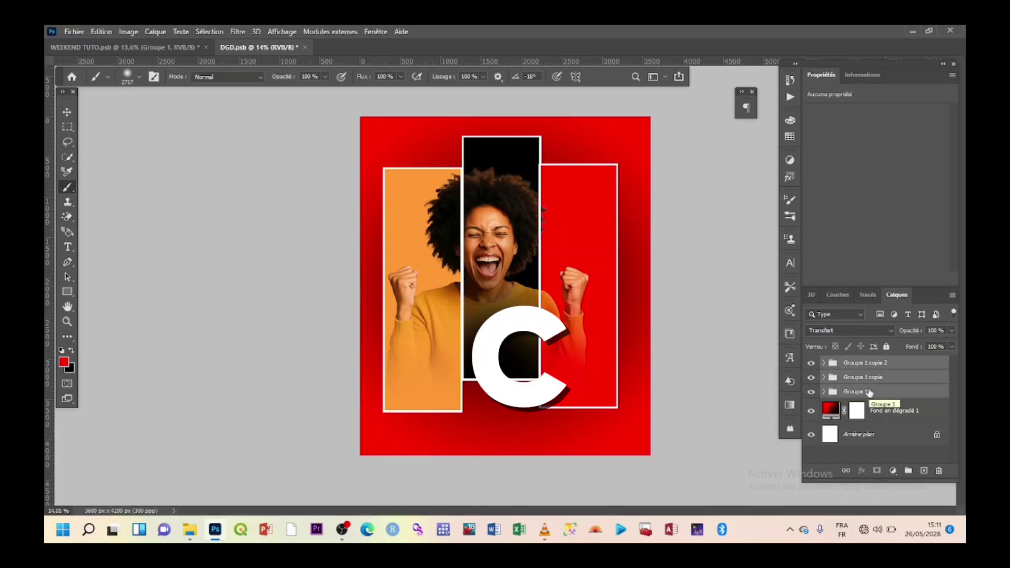
{"action": "key", "text": "ctrl+t"}
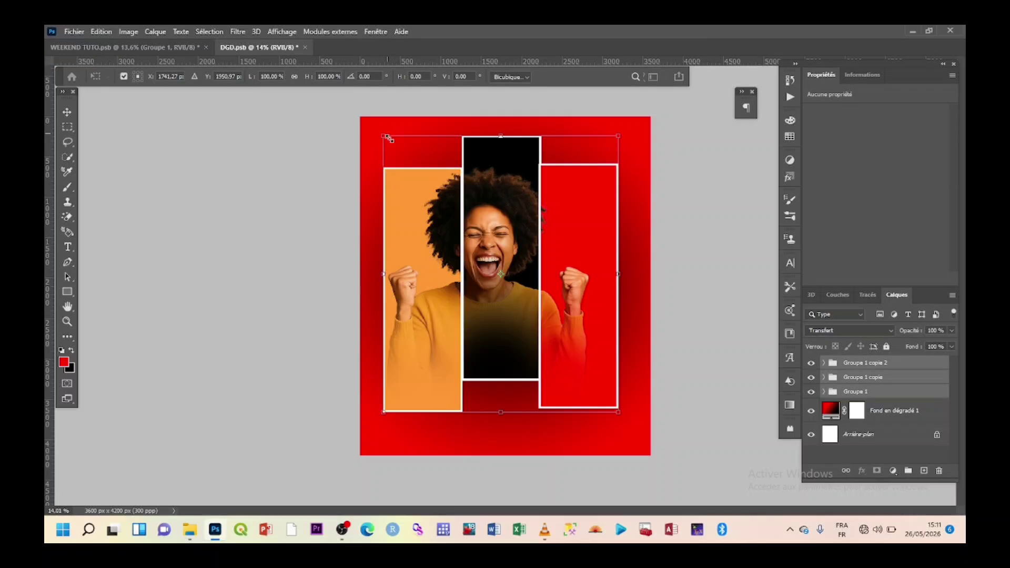
{"action": "left_click_drag", "start_coordinate": [386, 135], "coordinate": [419, 180]}
Nudge the three scaled panels left and up so their reference point sits at about X 1901 px, Y 2093.5 px.
{"action": "key", "text": "shift+Left"}
{"action": "key", "text": "shift+Left"}
{"action": "key", "text": "shift+Left"}
{"action": "key", "text": "shift+Left"}
{"action": "key", "text": "shift+Left"}
{"action": "key", "text": "shift+Left"}
{"action": "key", "text": "shift+Left"}
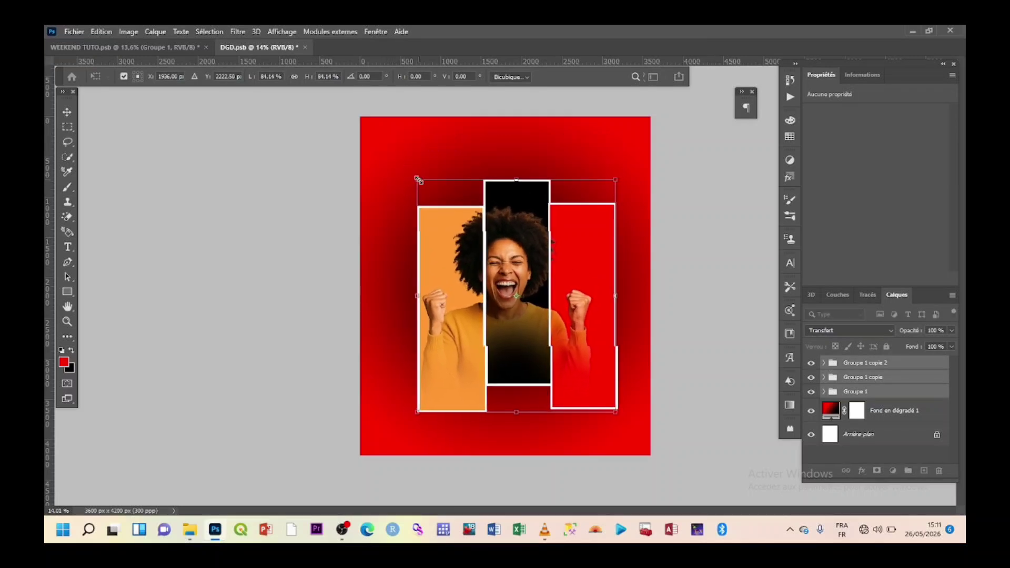
{"action": "key", "text": "shift+Up"}
{"action": "key", "text": "shift+Up"}
{"action": "key", "text": "shift+Up"}
{"action": "key", "text": "shift+Up"}
{"action": "key", "text": "shift+Up"}
{"action": "key", "text": "shift+Up"}
{"action": "key", "text": "shift+Up"}
{"action": "key", "text": "shift+Up"}
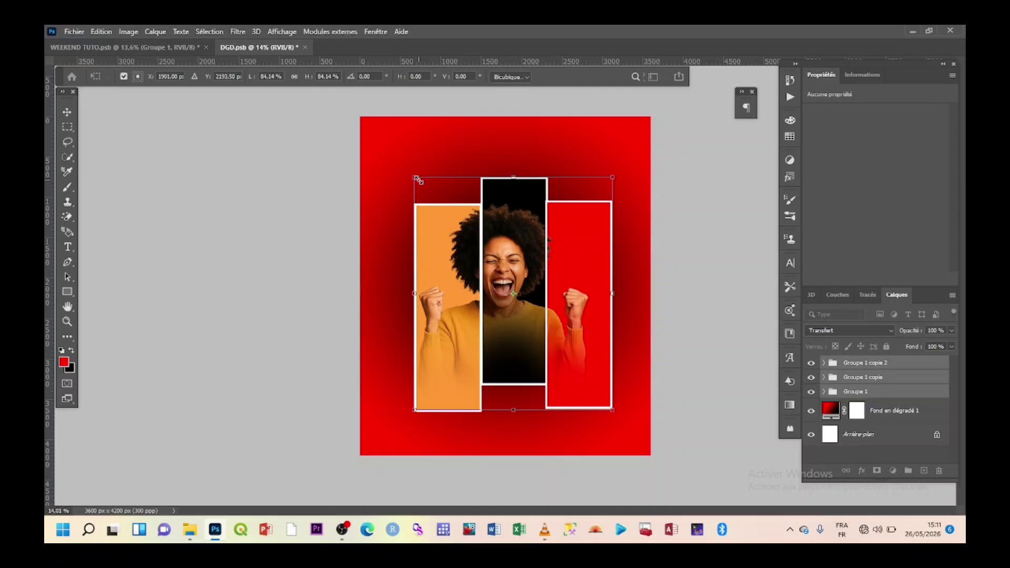
{"action": "key", "text": "shift+Up"}
{"action": "key", "text": "shift+Up"}
{"action": "key", "text": "shift+Up"}
{"action": "key", "text": "shift+Up"}
{"action": "key", "text": "shift+Up"}
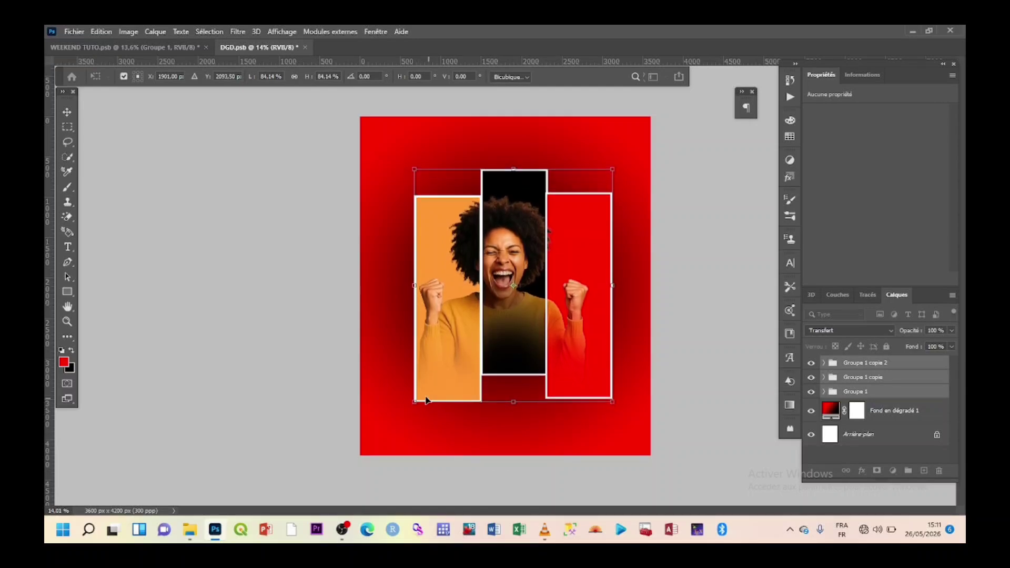
Enlarge the three panels slightly to about 89% scale, apply the transformation, and return to the Brush tool.
{"action": "left_click_drag", "start_coordinate": [413, 404], "coordinate": [410, 411]}
{"action": "left_click_drag", "start_coordinate": [612, 169], "coordinate": [619, 162]}
{"action": "key", "text": "Return"}
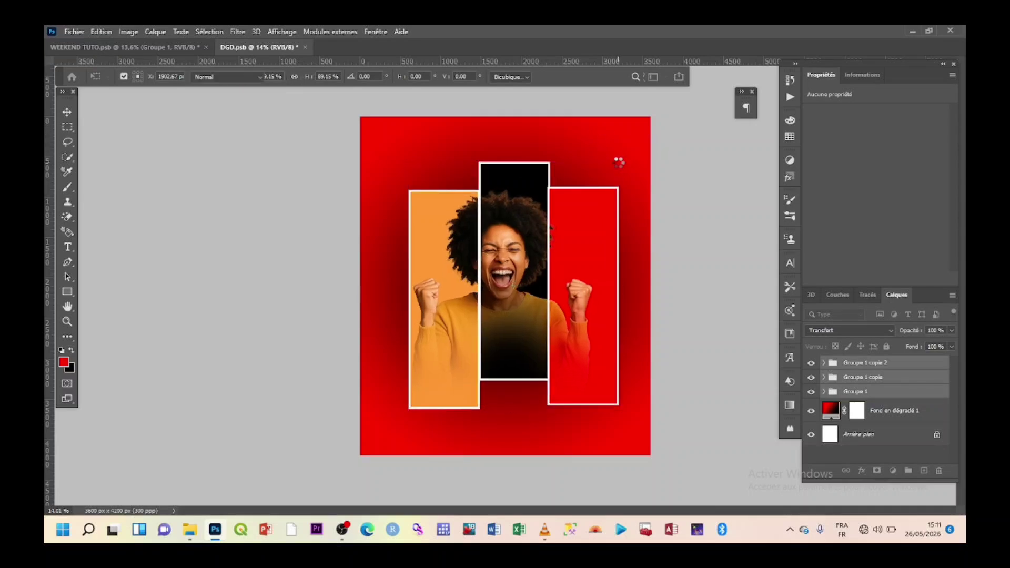
{"action": "key", "text": "b"}
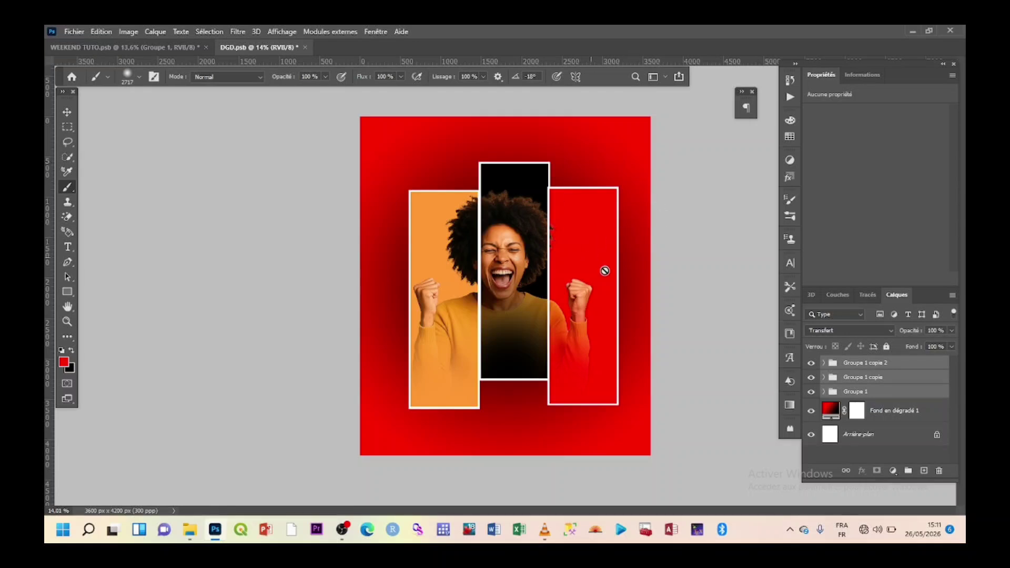
Place the image 1aa21371a159a1d328383cc8c1b64e38 from the TUTO folder as an embedded layer above the panel groups.
{"action": "left_click", "coordinate": [71, 32]}
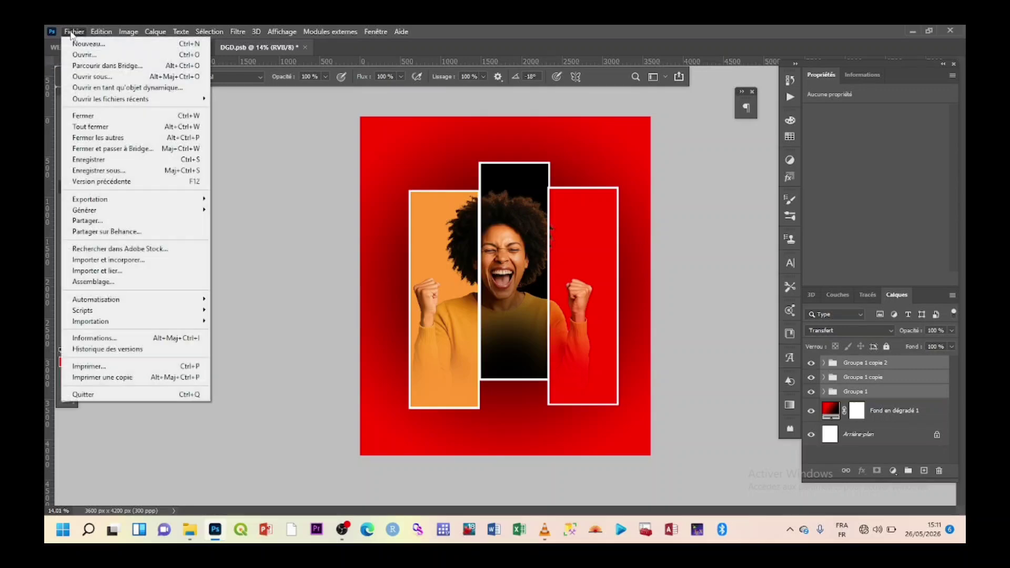
{"action": "left_click", "coordinate": [85, 260]}
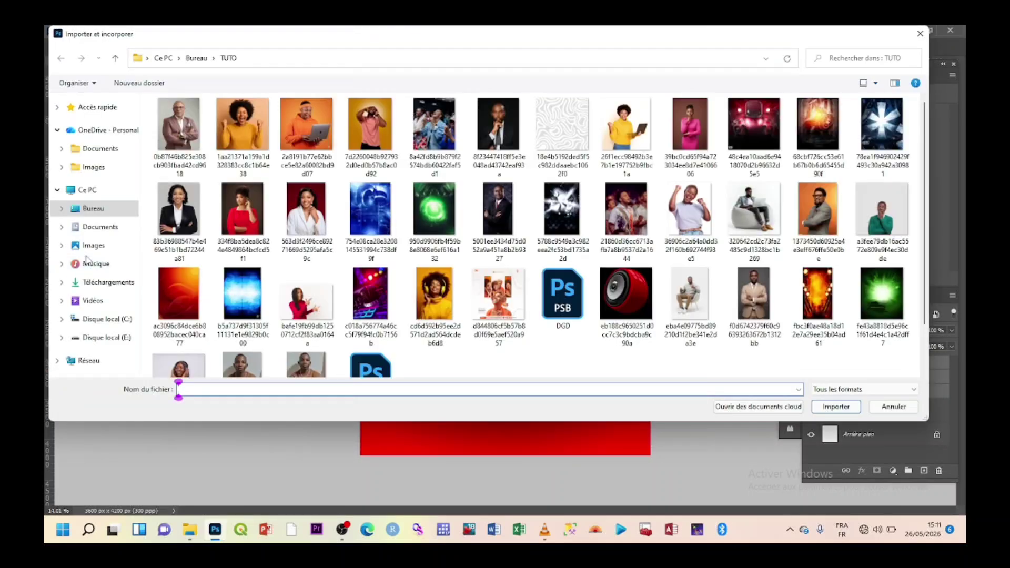
{"action": "left_click", "coordinate": [238, 126]}
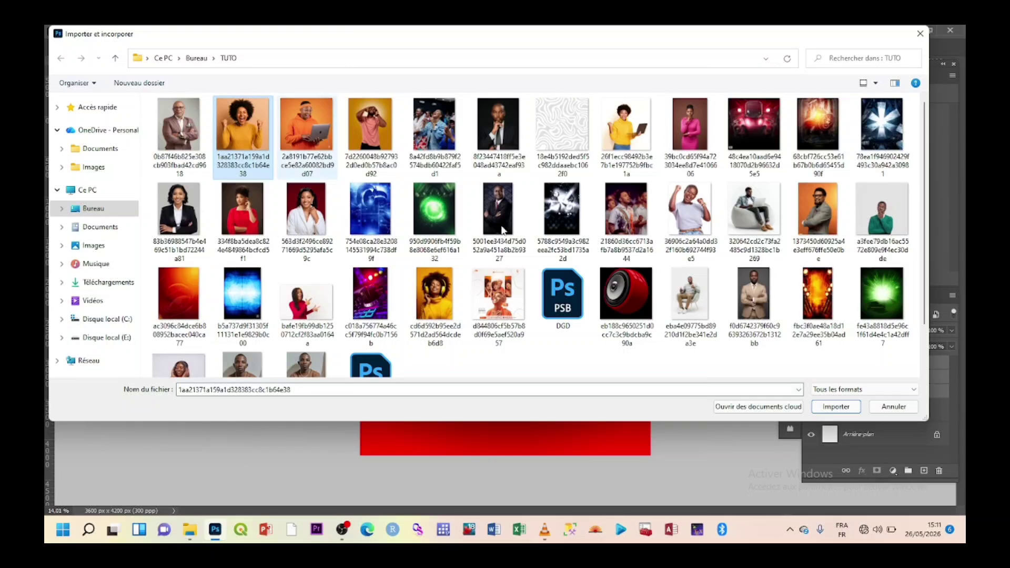
{"action": "left_click", "coordinate": [840, 408]}
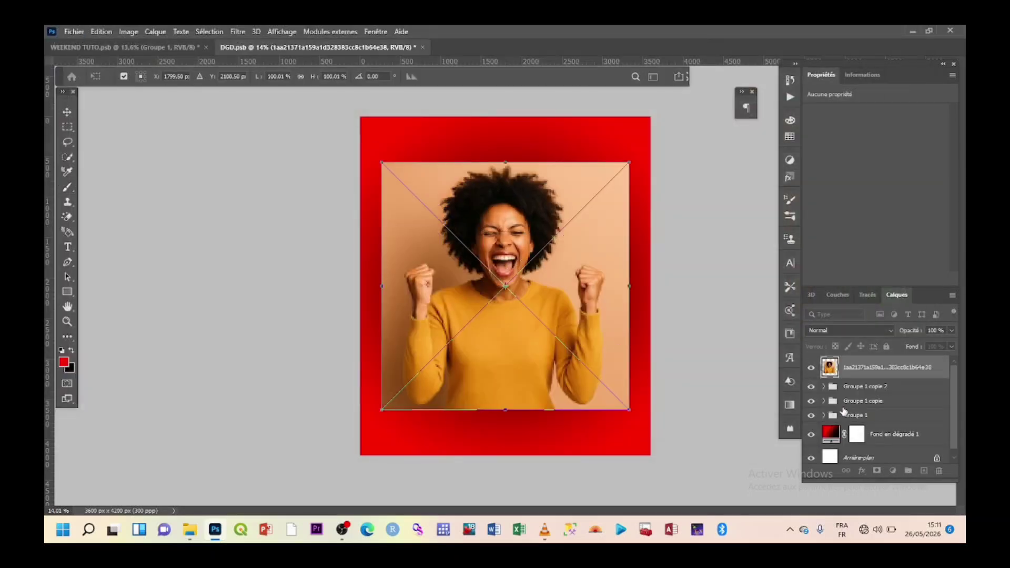
{"action": "key", "text": "Return"}
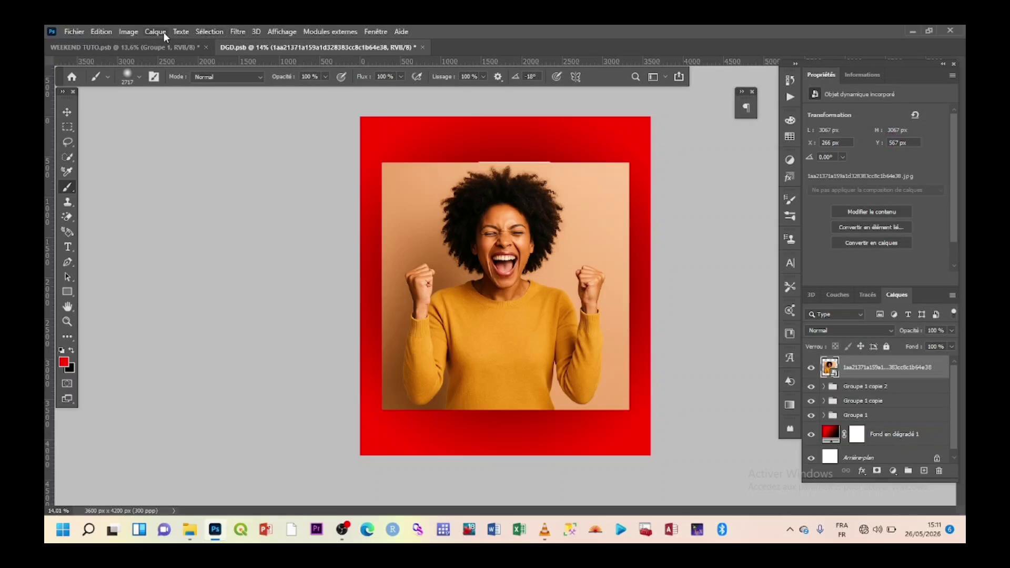
Cut out the newly placed woman with Select Subject (Sujet) and a layer mask, and convert the masked layer to a smart object.
{"action": "left_click", "coordinate": [200, 33]}
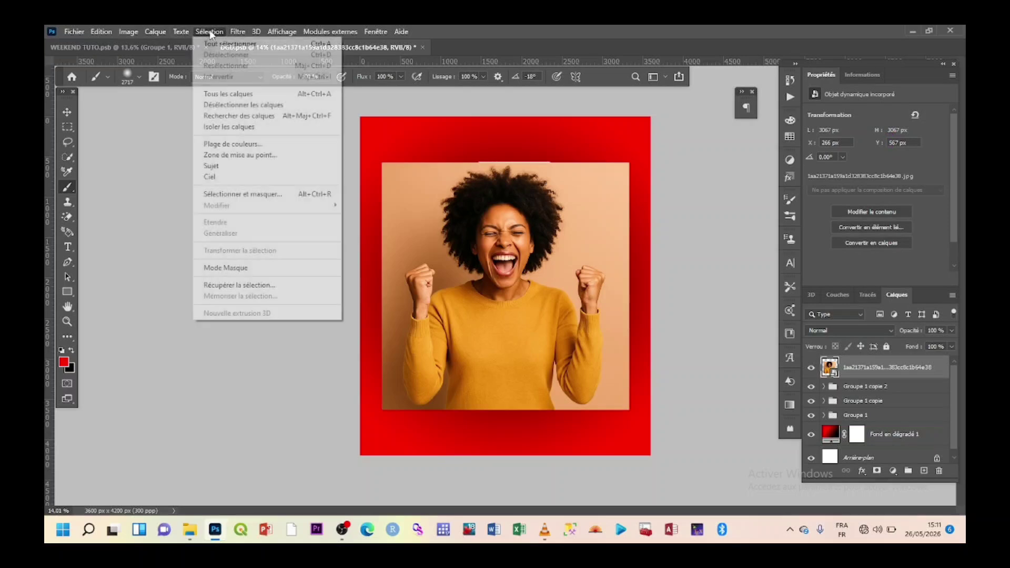
{"action": "left_click", "coordinate": [228, 171]}
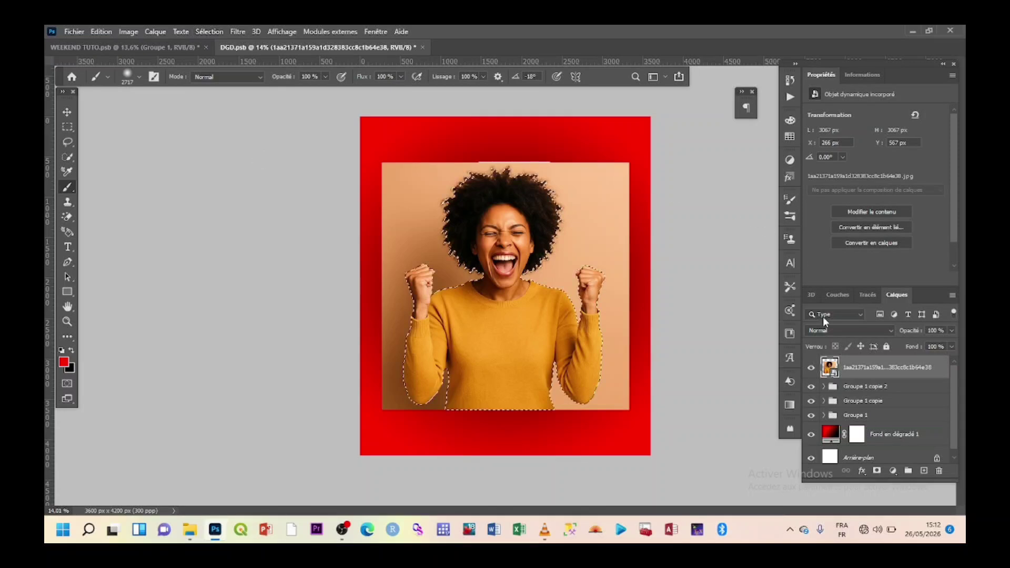
{"action": "left_click", "coordinate": [877, 470]}
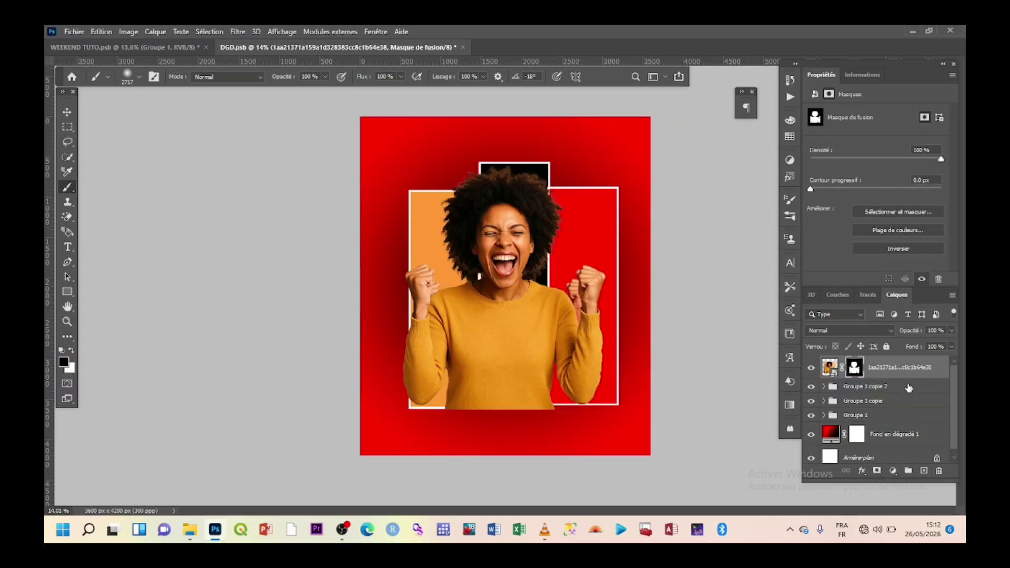
{"action": "right_click", "coordinate": [907, 370]}
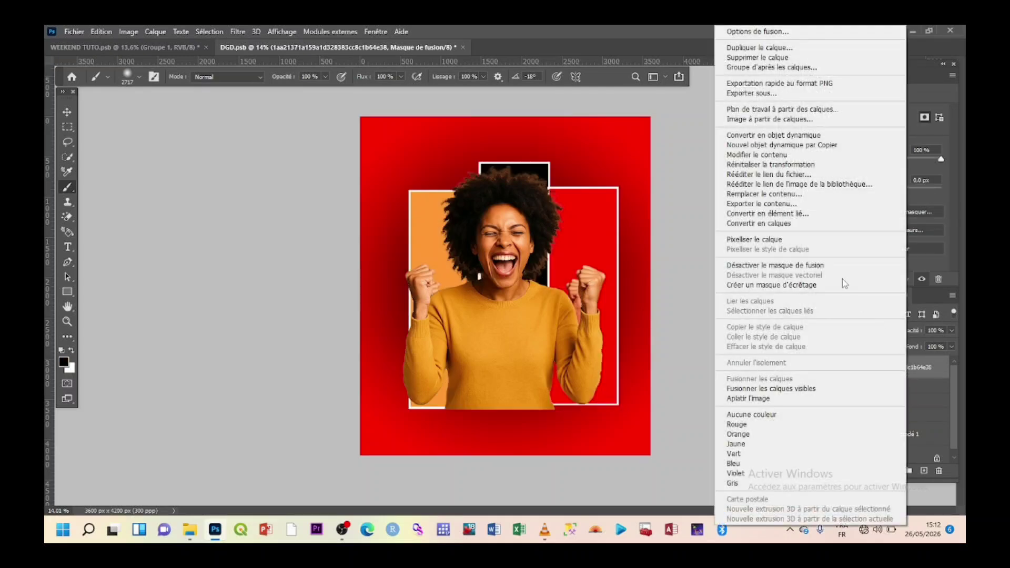
{"action": "left_click", "coordinate": [786, 135]}
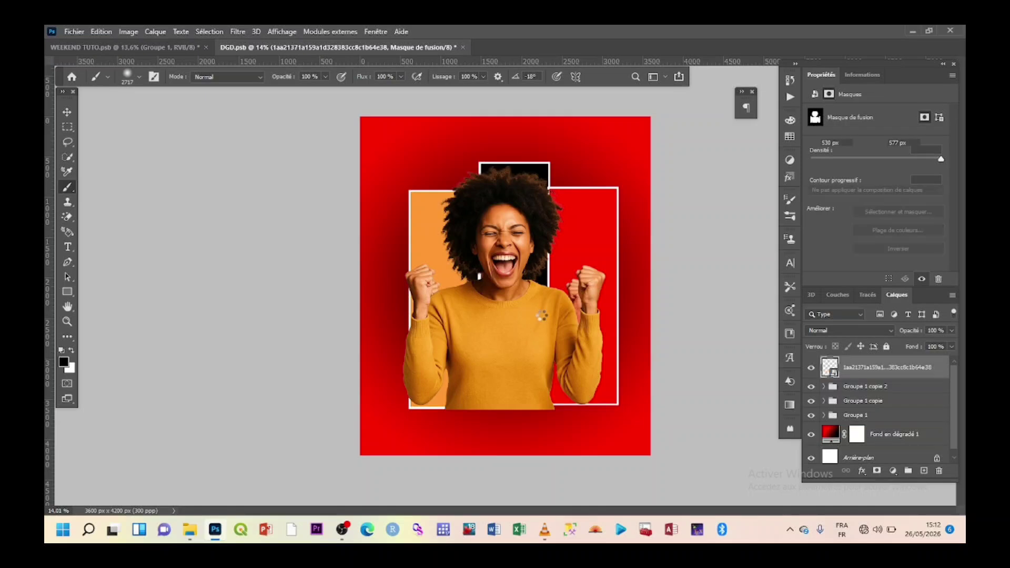
Scale the front woman to about 73% and place her low over the panels at about X 924 px, Y 1819 px.
{"action": "left_click", "coordinate": [68, 112]}
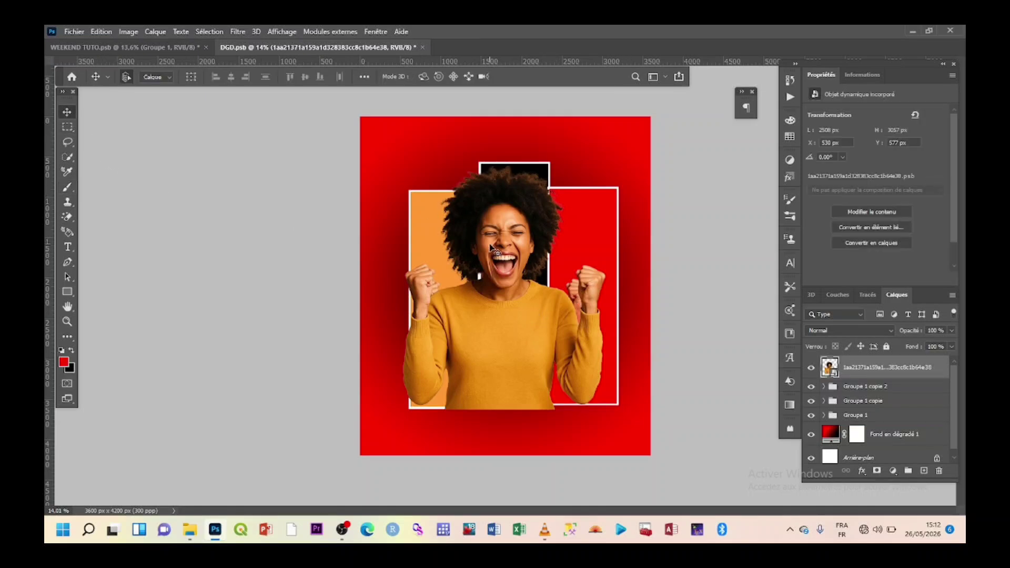
{"action": "left_click_drag", "start_coordinate": [500, 251], "coordinate": [516, 322]}
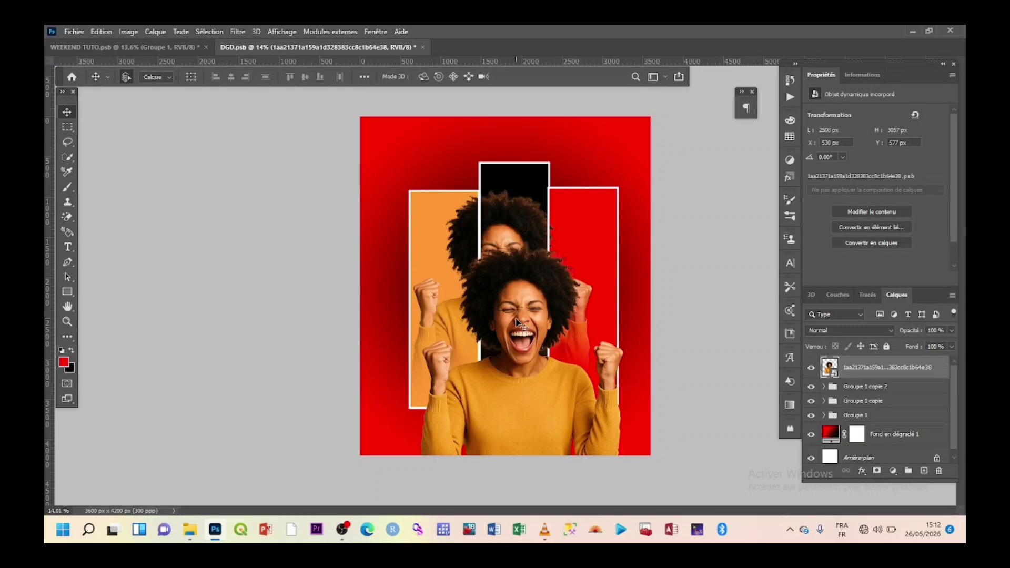
{"action": "key", "text": "ctrl+t"}
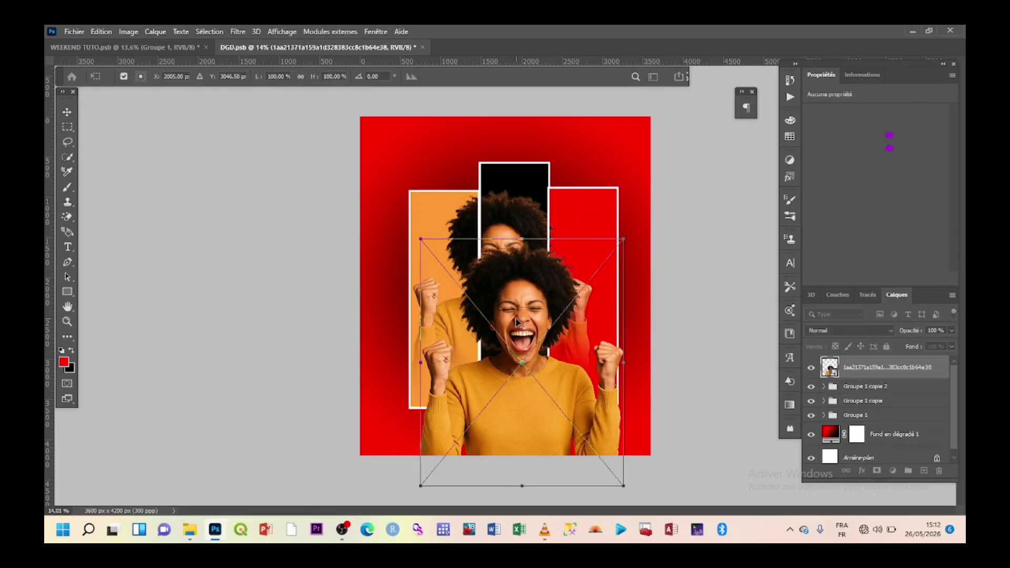
{"action": "left_click_drag", "start_coordinate": [633, 358], "coordinate": [583, 365]}
{"action": "left_click_drag", "start_coordinate": [511, 359], "coordinate": [525, 342]}
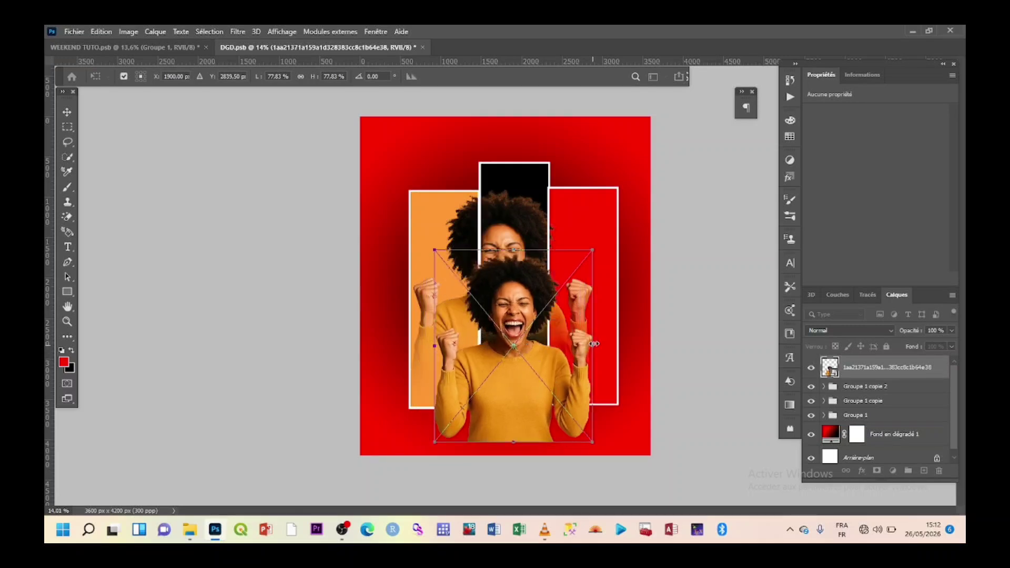
{"action": "left_click_drag", "start_coordinate": [593, 344], "coordinate": [582, 342]}
{"action": "left_click_drag", "start_coordinate": [526, 326], "coordinate": [526, 333]}
{"action": "key", "text": "Return"}
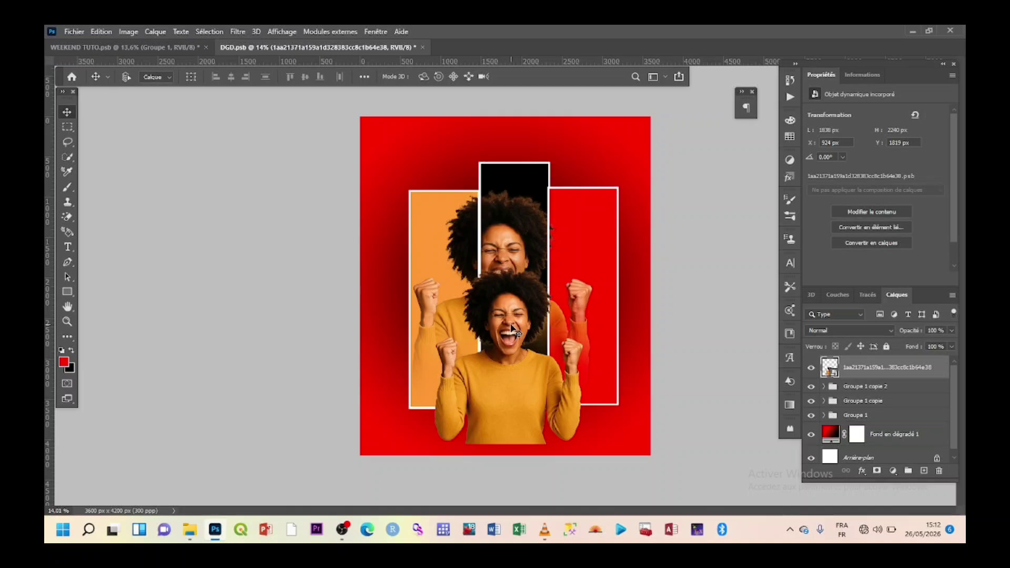
Try flipping the front woman horizontally (Symétrie axe horizontal) within a free transform, and undo the flip.
{"action": "key", "text": "ctrl+t"}
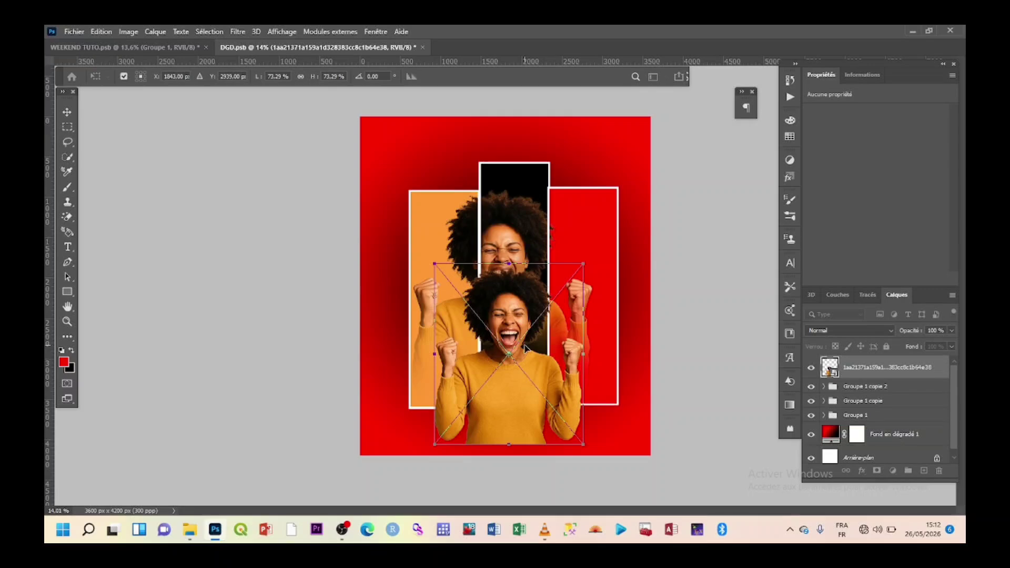
{"action": "right_click", "coordinate": [525, 347]}
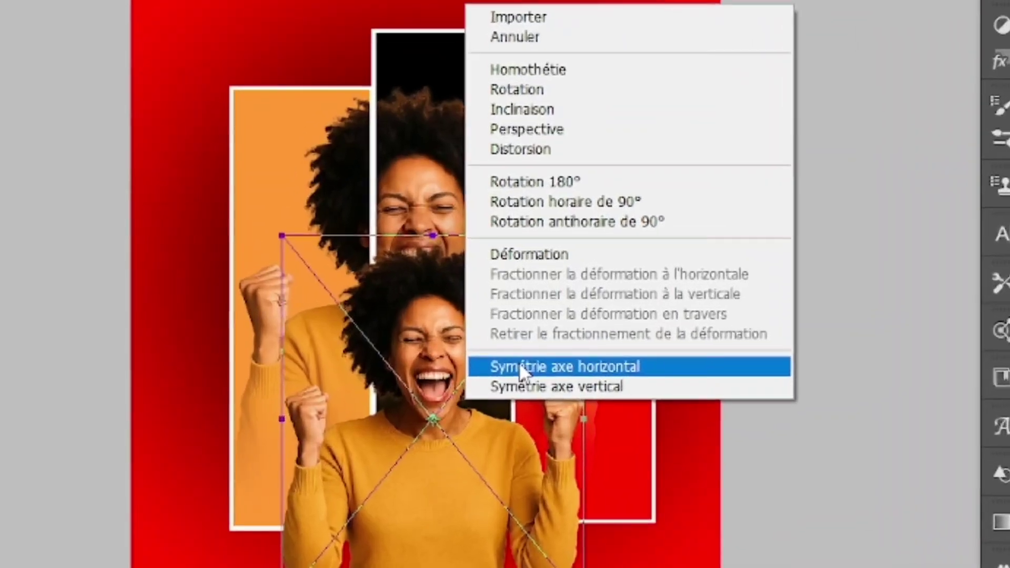
{"action": "left_click", "coordinate": [532, 376]}
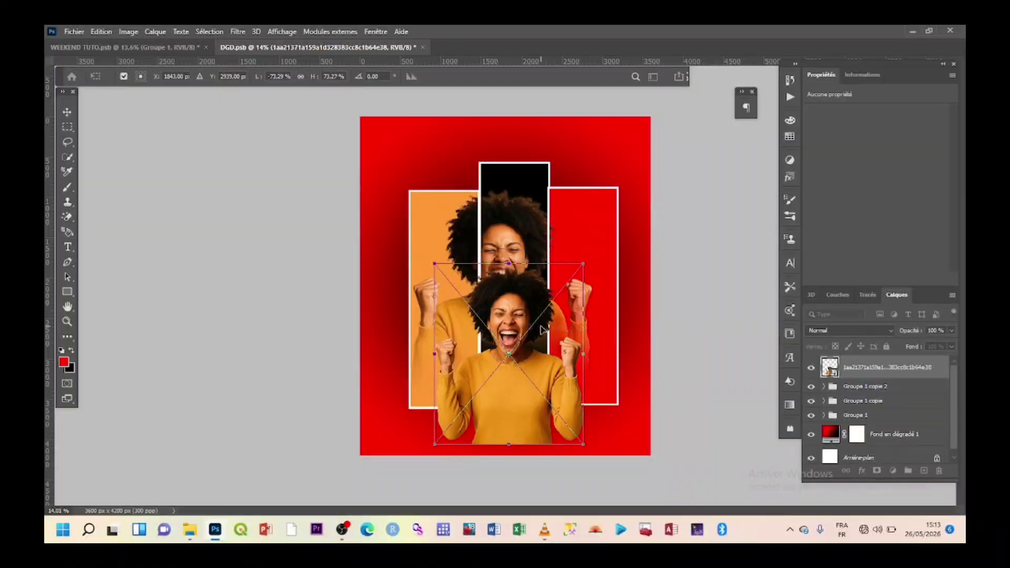
{"action": "key", "text": "Return"}
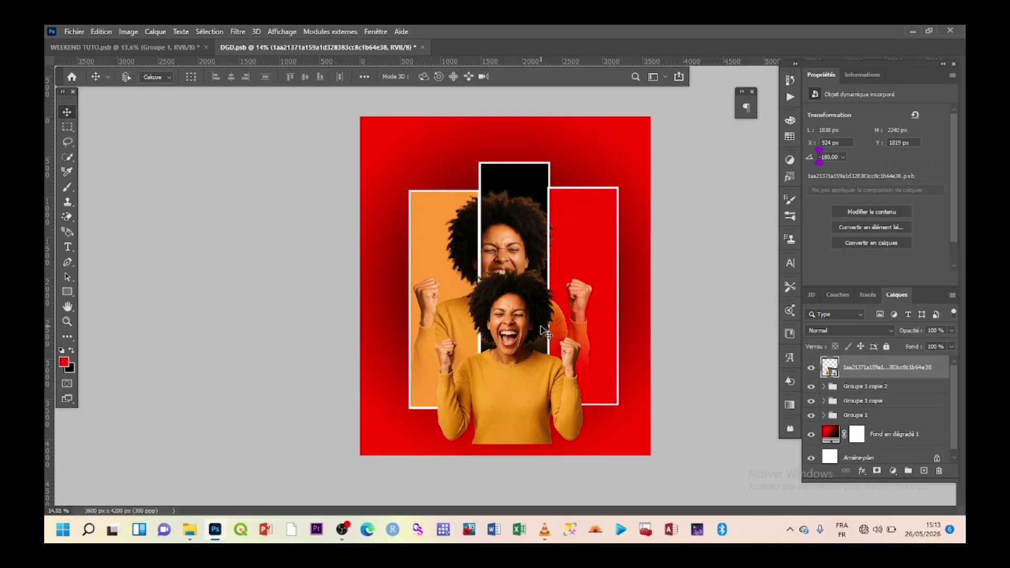
{"action": "key", "text": "ctrl+z"}
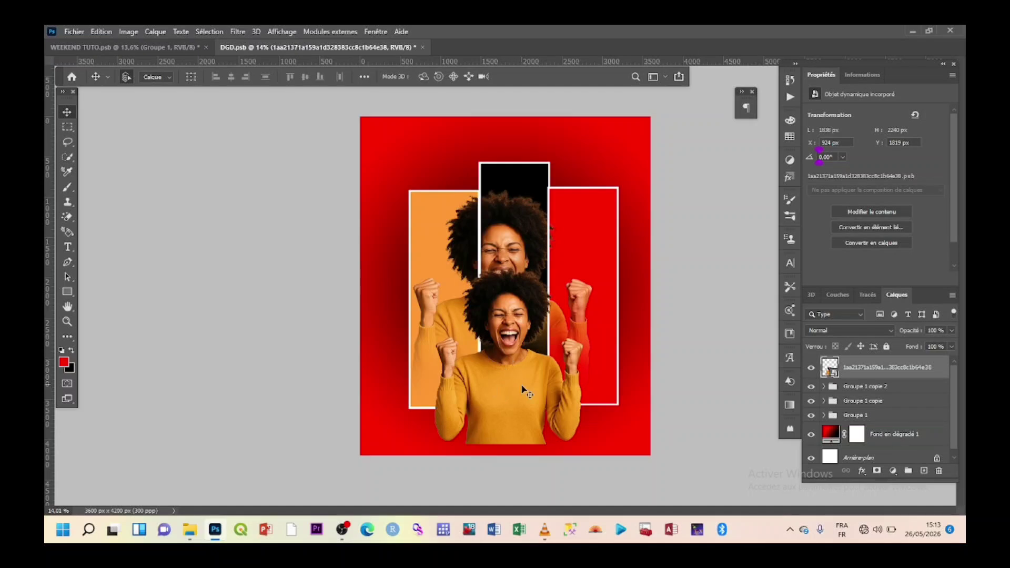
Flip the front woman horizontally with the Transformation command Symétrie axe horizontal.
{"action": "left_click", "coordinate": [100, 31]}
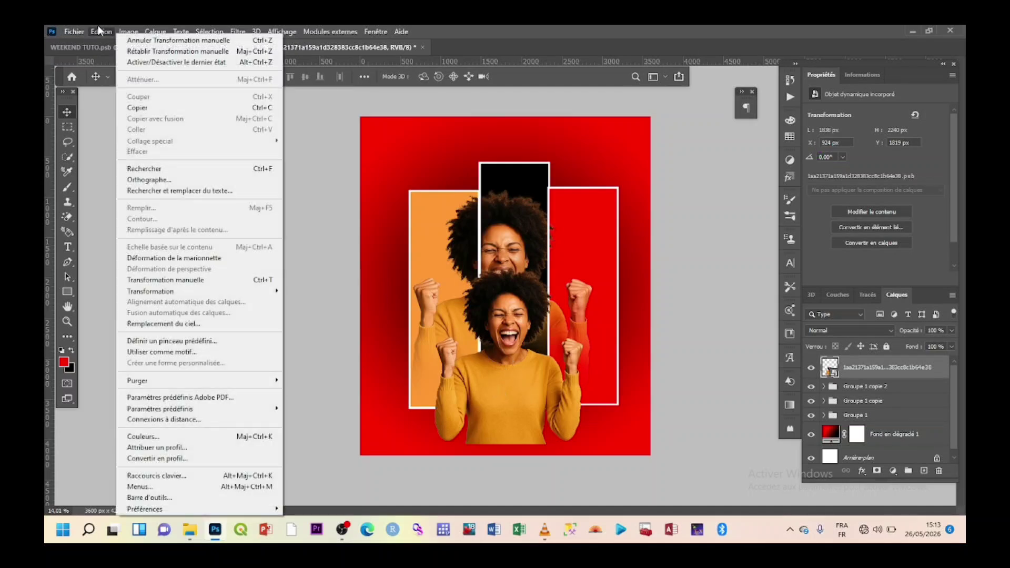
{"action": "mouse_move", "coordinate": [208, 292]}
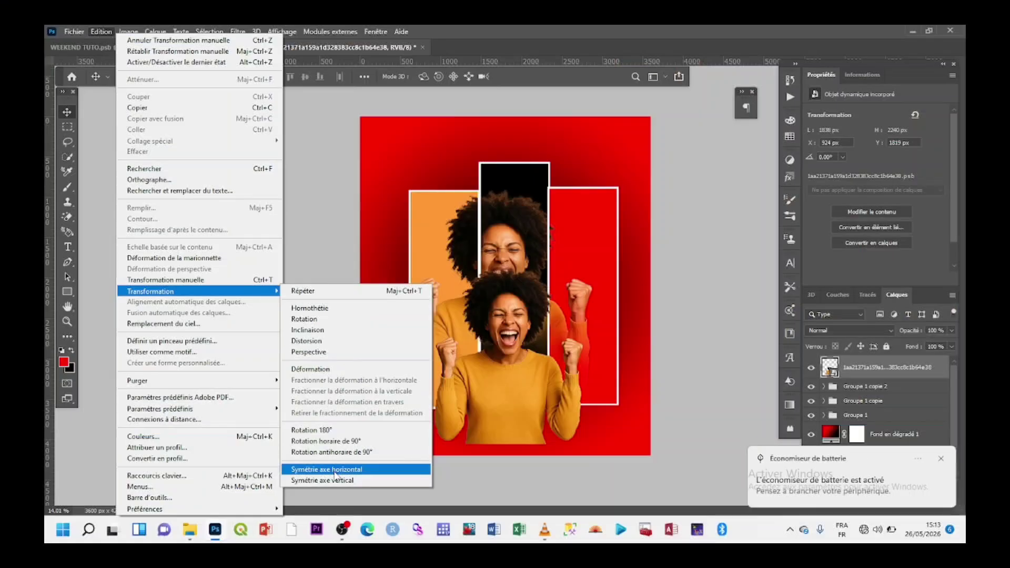
{"action": "left_click", "coordinate": [334, 471]}
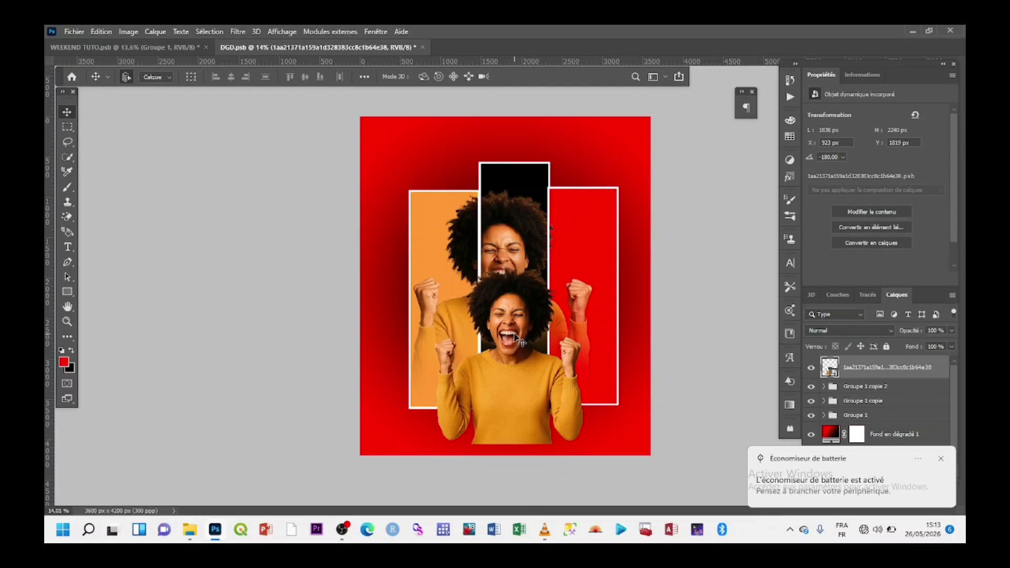
Nudge the flipped front woman slightly left and down over the panels.
{"action": "key", "text": "shift+Up"}
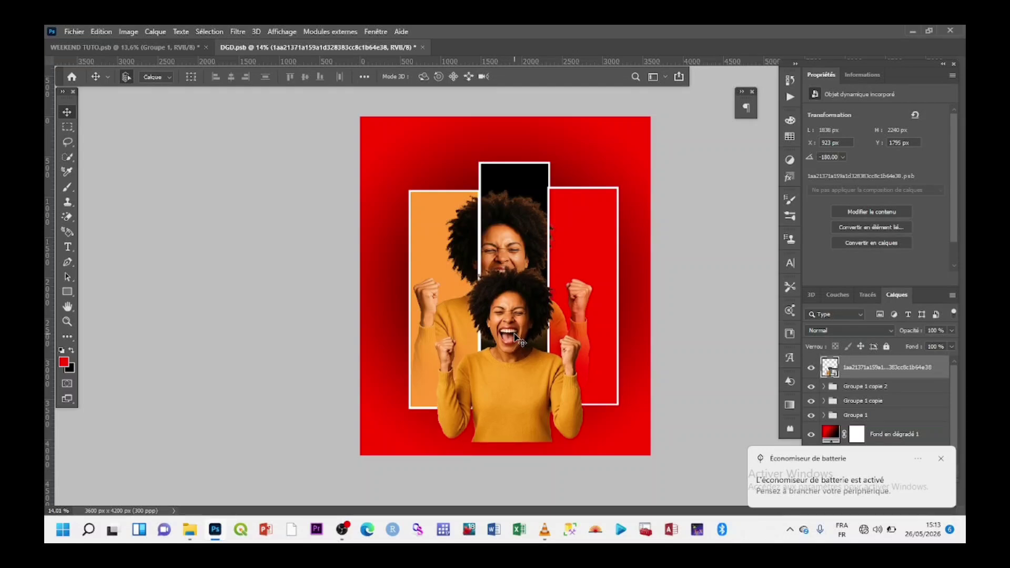
{"action": "key", "text": "shift+Down"}
{"action": "key", "text": "shift+Down"}
{"action": "key", "text": "shift+Down"}
{"action": "key", "text": "shift+Left"}
{"action": "key", "text": "shift+Left"}
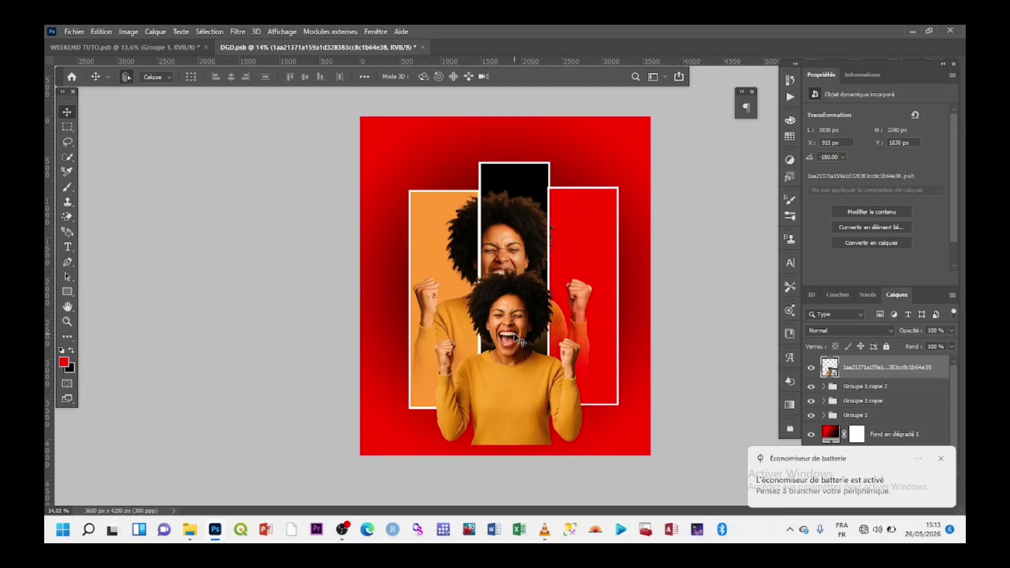
{"action": "key", "text": "Left"}
{"action": "key", "text": "Left"}
{"action": "key", "text": "Left"}
{"action": "key", "text": "Left"}
{"action": "key", "text": "Left"}
{"action": "key", "text": "Left"}
{"action": "key", "text": "Left"}
{"action": "key", "text": "Left"}
{"action": "key", "text": "Down"}
{"action": "key", "text": "Down"}
{"action": "key", "text": "Down"}
{"action": "key", "text": "Down"}
{"action": "key", "text": "Down"}
{"action": "key", "text": "Down"}
{"action": "key", "text": "Down"}
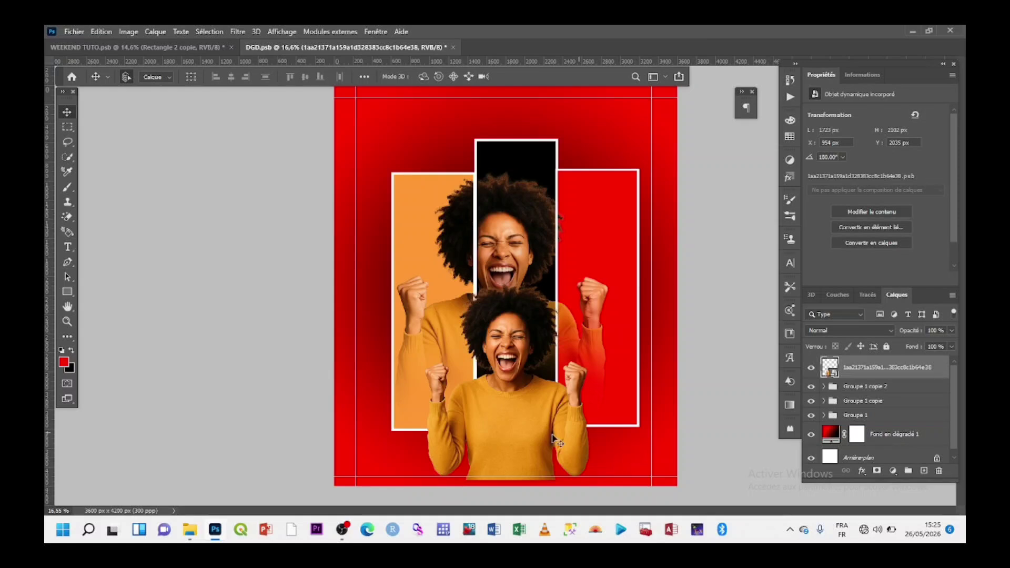
Draw a white rectangle about 4108 px wide and 332 px high across the lower part of the DGD poster.
{"action": "left_click", "coordinate": [123, 46]}
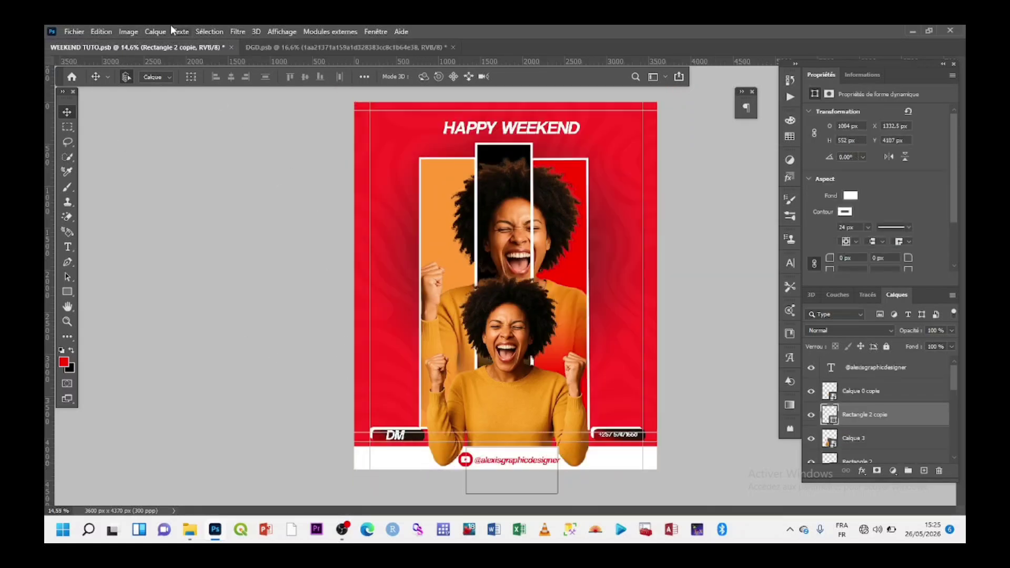
{"action": "left_click", "coordinate": [361, 45]}
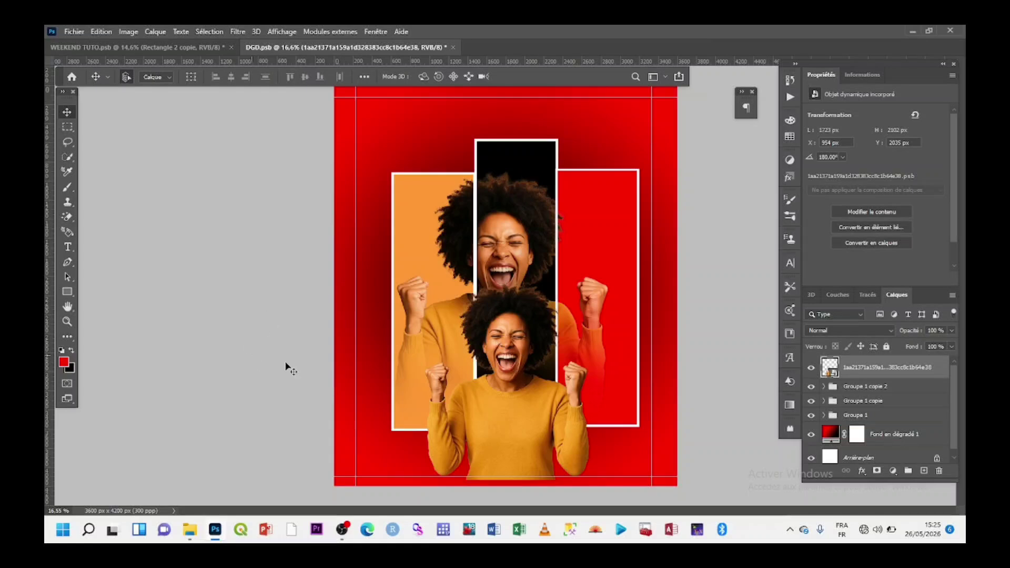
{"action": "left_click", "coordinate": [67, 291]}
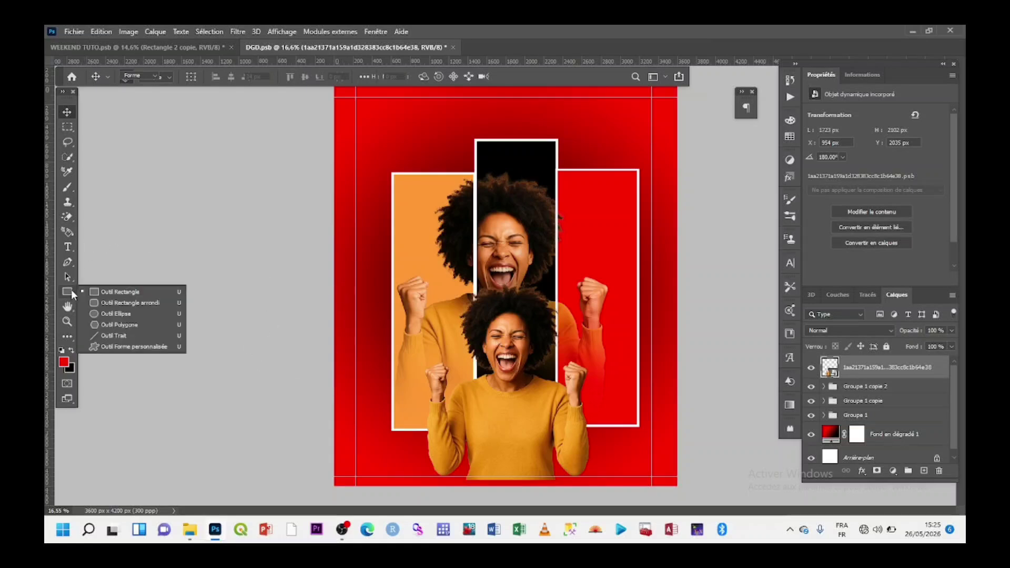
{"action": "left_click", "coordinate": [124, 291]}
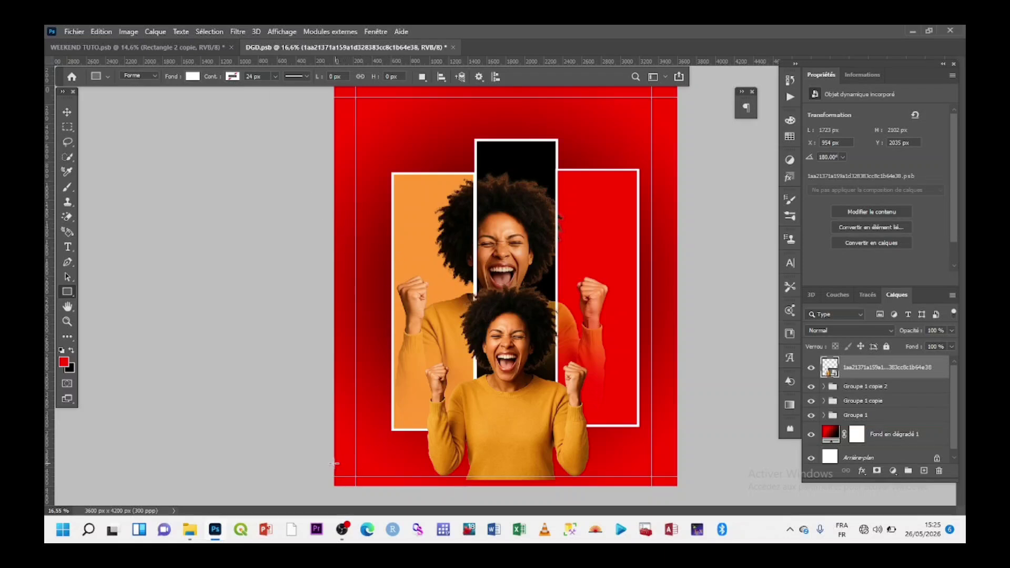
{"action": "mouse_move", "coordinate": [317, 456]}
{"action": "left_mouse_down"}
{"action": "mouse_move", "coordinate": [350, 467]}
{"action": "mouse_move", "coordinate": [529, 462]}
{"action": "left_mouse_up"}
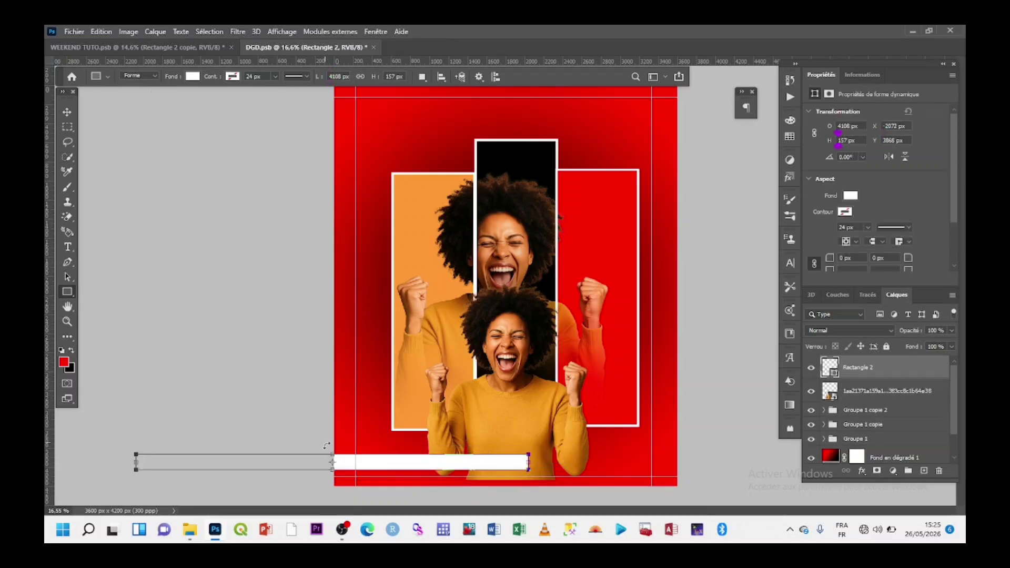
{"action": "left_click_drag", "start_coordinate": [330, 454], "coordinate": [332, 438]}
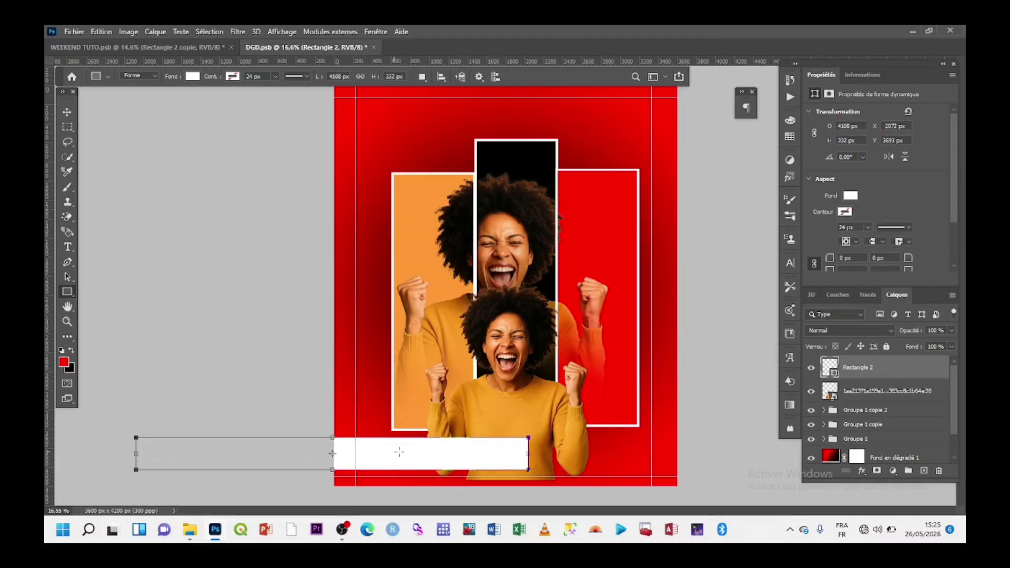
Place the white rectangle as a full-width footer band at about X -405 px, Y 3868 px, and move its layer below the front woman.
{"action": "key", "text": "v"}
{"action": "left_click_drag", "start_coordinate": [410, 457], "coordinate": [561, 476]}
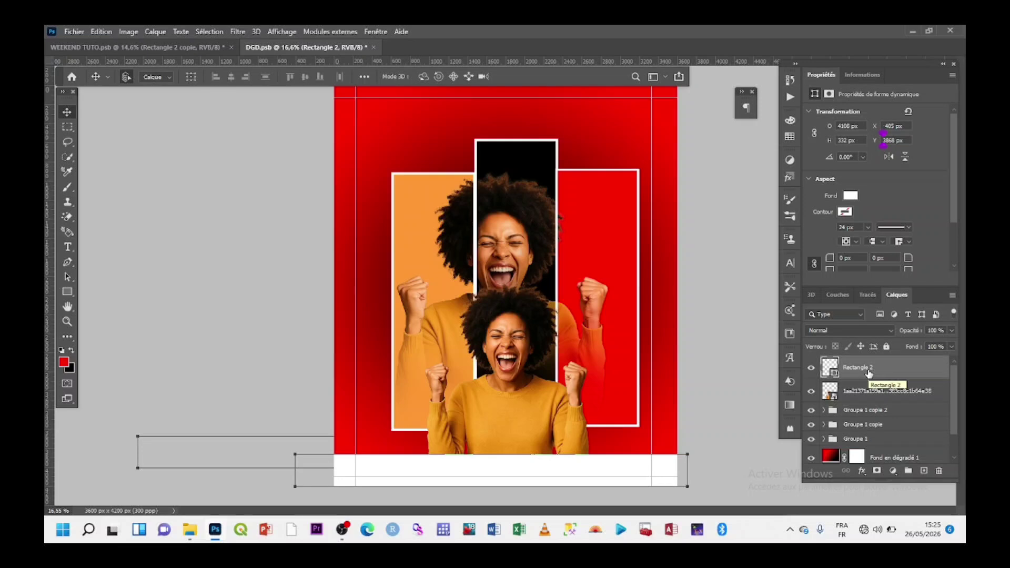
{"action": "left_click_drag", "start_coordinate": [868, 373], "coordinate": [863, 402]}
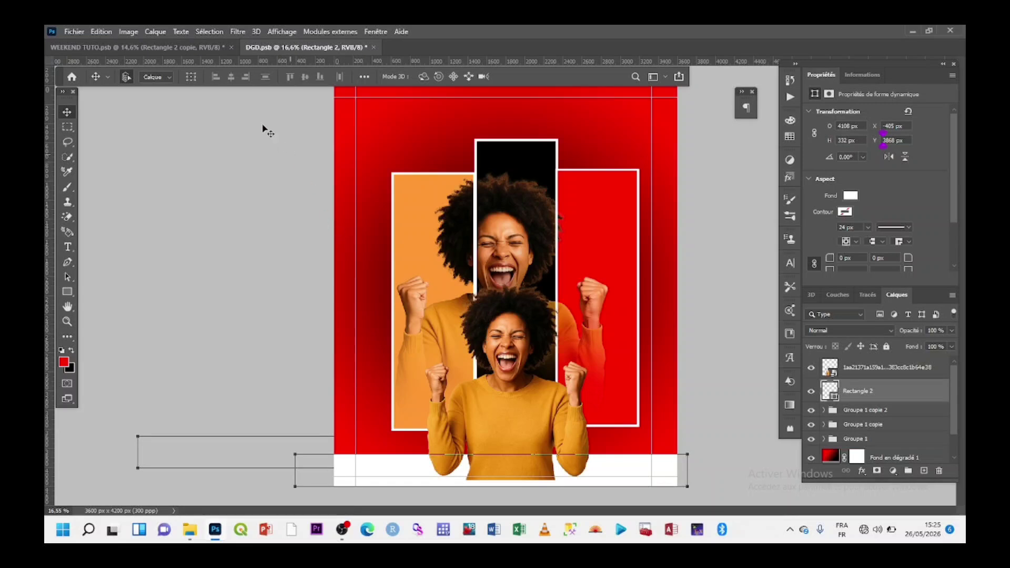
Examine how the front woman's sleeves and torso meet the white footer band in the WEEKEND TUTO reference, and return to DGD.
{"action": "left_click", "coordinate": [195, 55]}
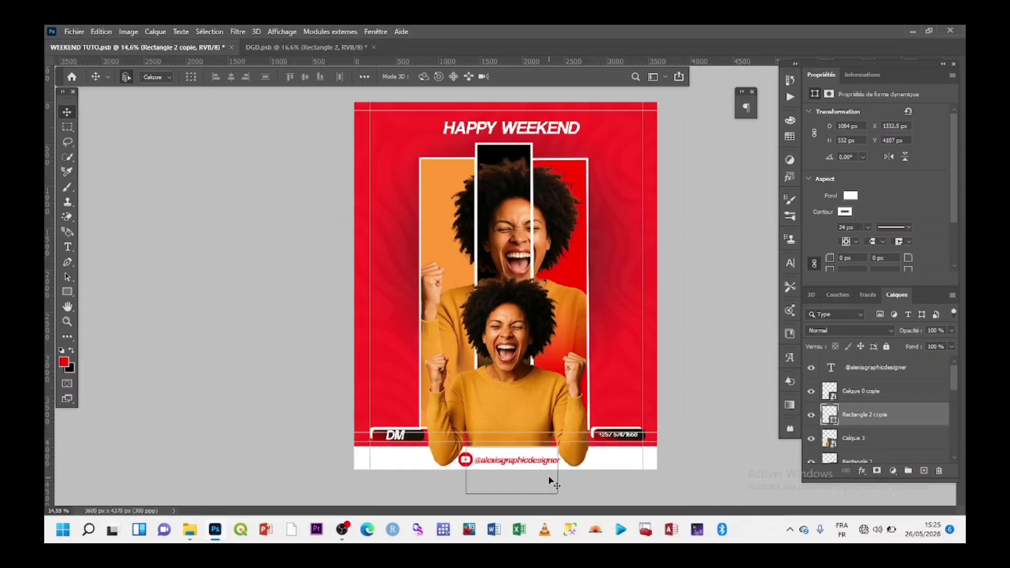
{"action": "scroll", "coordinate": [526, 469], "scroll_direction": "up", "scroll_amount": 2}
{"action": "left_click", "coordinate": [513, 494]}
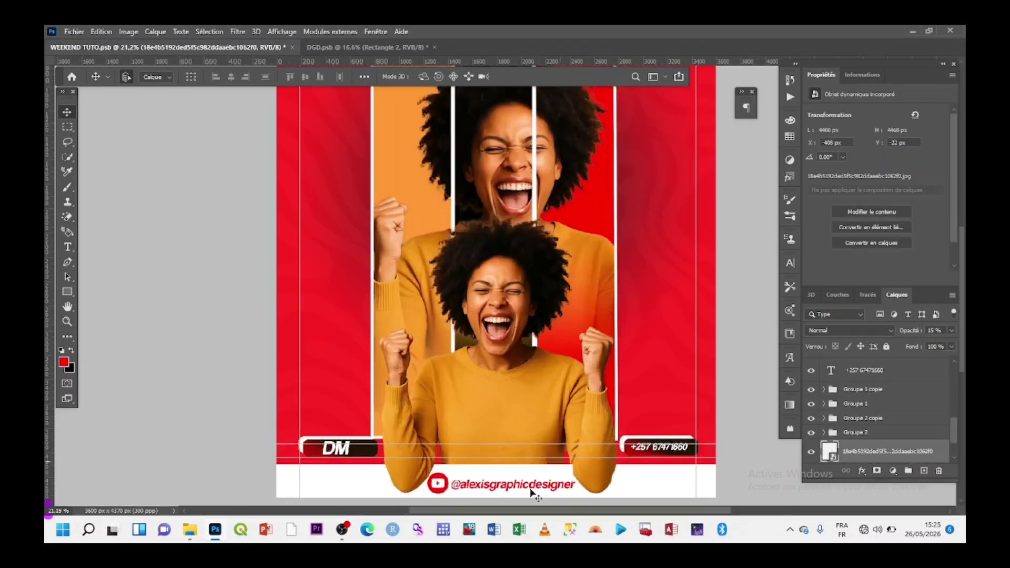
{"action": "scroll", "coordinate": [511, 493], "scroll_direction": "down", "scroll_amount": 1}
{"action": "scroll", "coordinate": [476, 460], "scroll_direction": "down", "scroll_amount": 1}
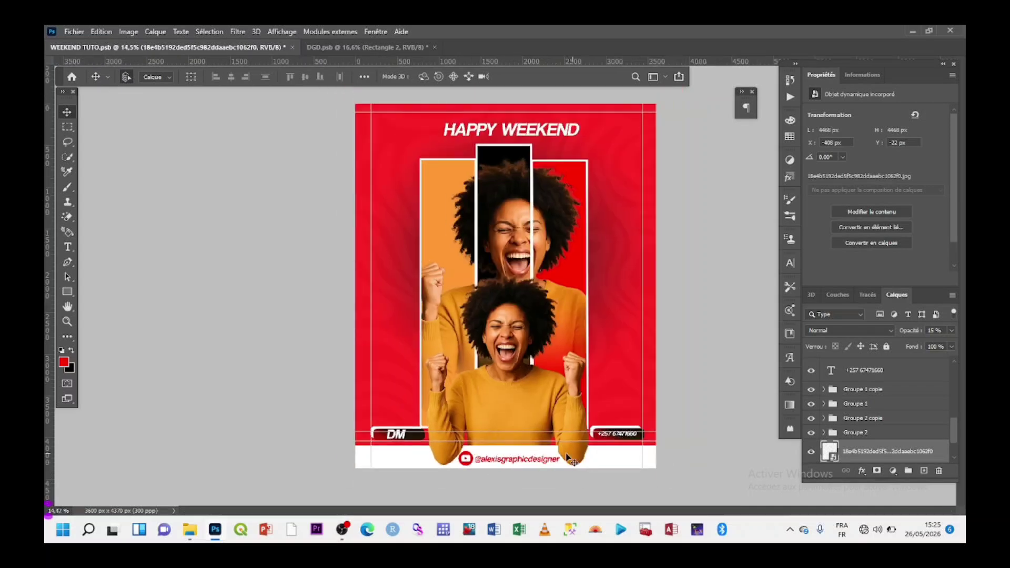
{"action": "left_click", "coordinate": [359, 52]}
{"action": "scroll", "coordinate": [508, 468], "scroll_direction": "down", "scroll_amount": 1}
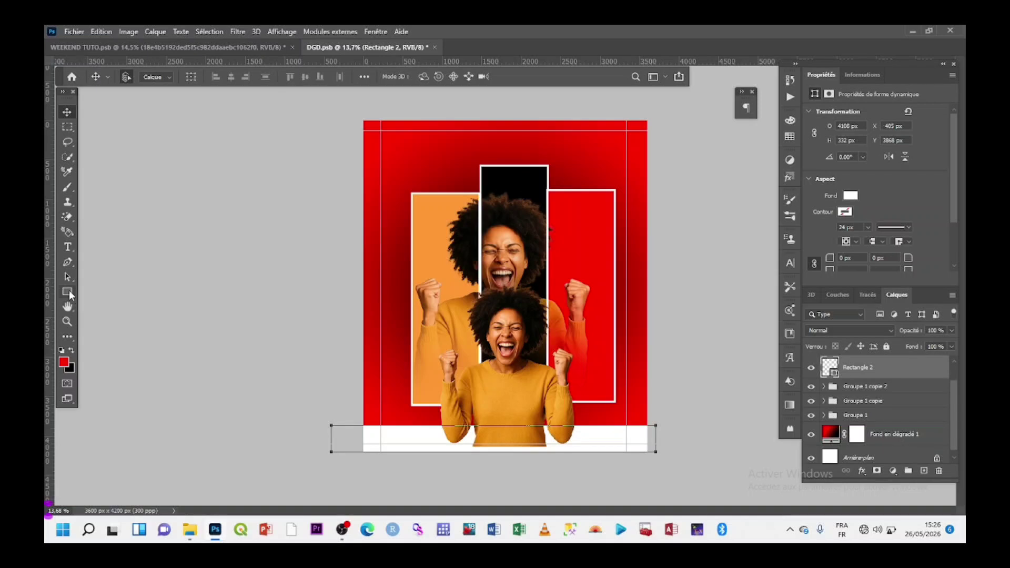
Draw a second white rectangle about 965 × 264 px over the front woman's lower torso and move its layer above hers.
{"action": "left_click_drag", "start_coordinate": [69, 292], "coordinate": [84, 293]}
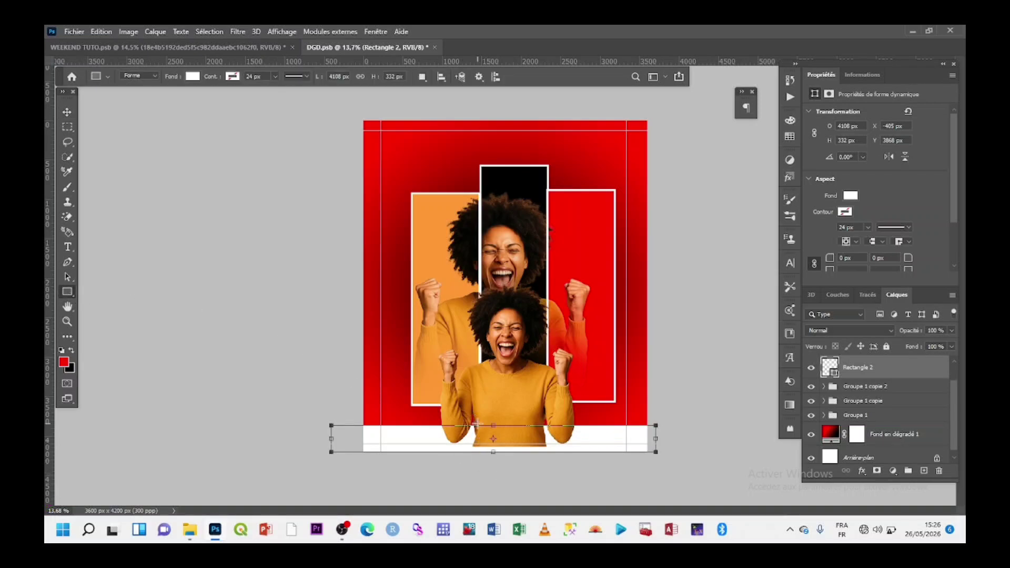
{"action": "mouse_move", "coordinate": [476, 422]}
{"action": "left_mouse_down"}
{"action": "mouse_move", "coordinate": [526, 406]}
{"action": "mouse_move", "coordinate": [516, 413]}
{"action": "left_mouse_up"}
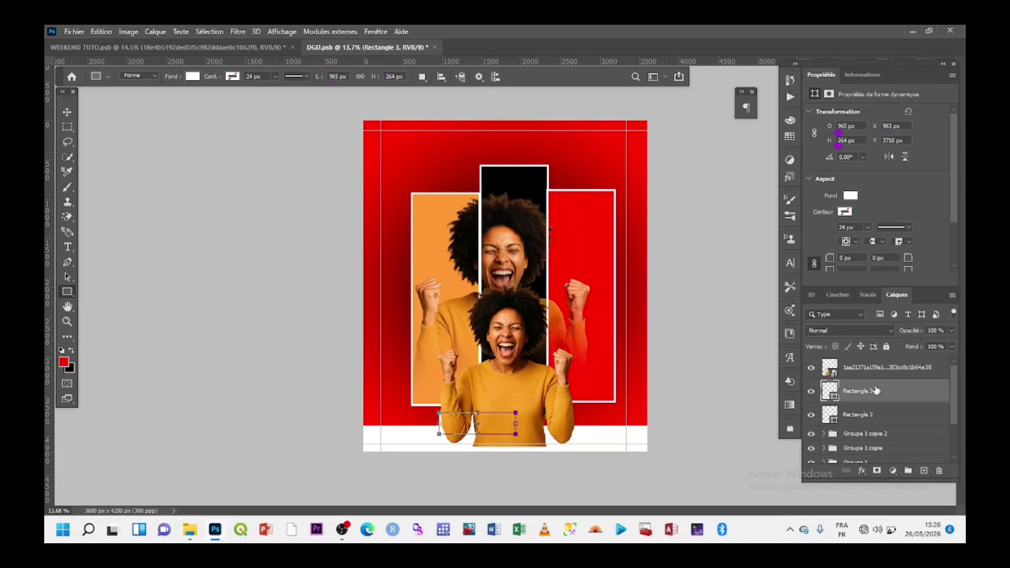
{"action": "left_click_drag", "start_coordinate": [876, 390], "coordinate": [869, 357]}
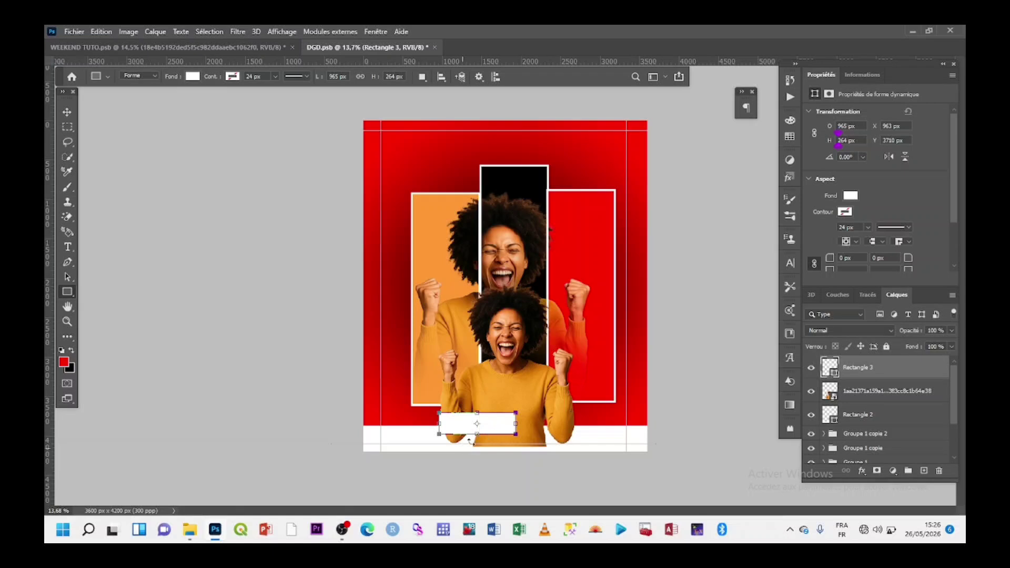
Move the small white rectangle between her arms at about X 1369 px, Y 3868 px, and stretch it to 332 px high.
{"action": "key", "text": "v"}
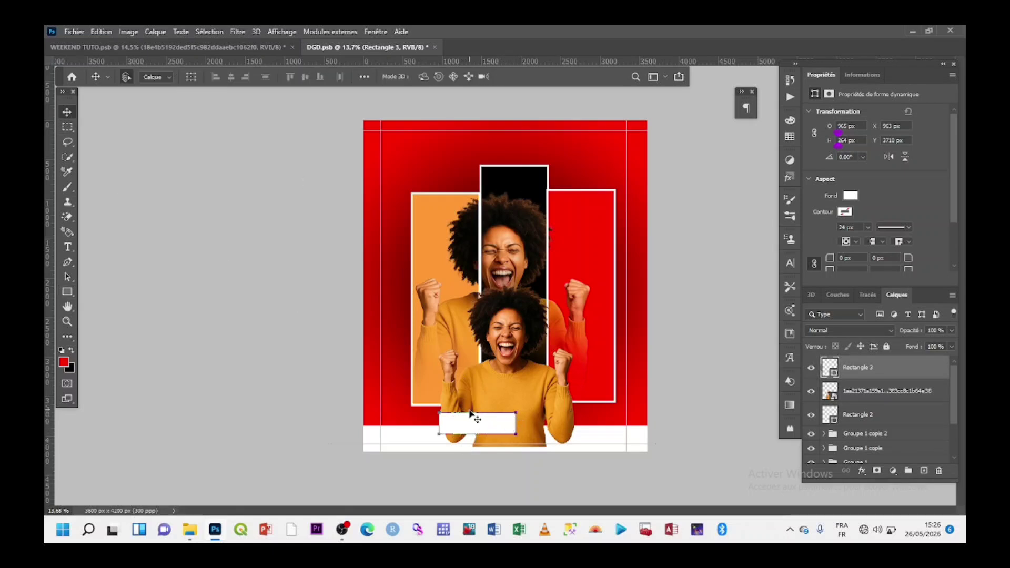
{"action": "left_click_drag", "start_coordinate": [480, 424], "coordinate": [508, 434]}
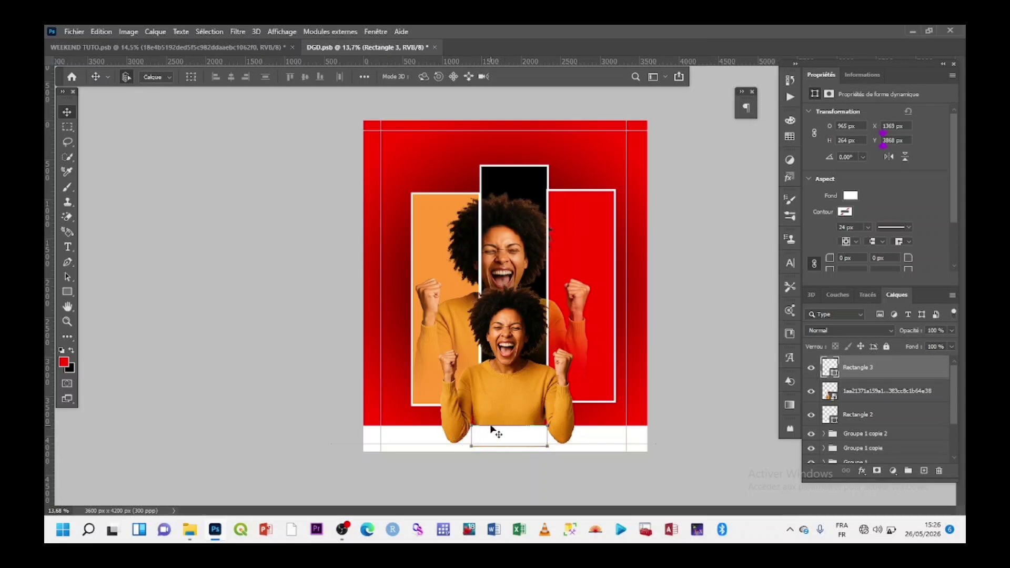
{"action": "left_click", "coordinate": [699, 425]}
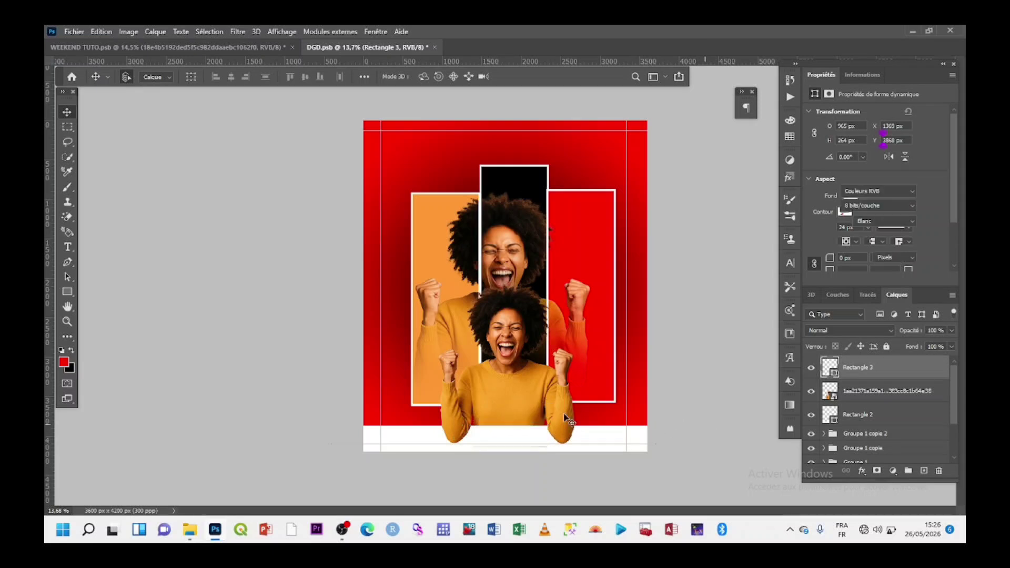
{"action": "left_click", "coordinate": [521, 436]}
{"action": "key", "text": "ctrl+t"}
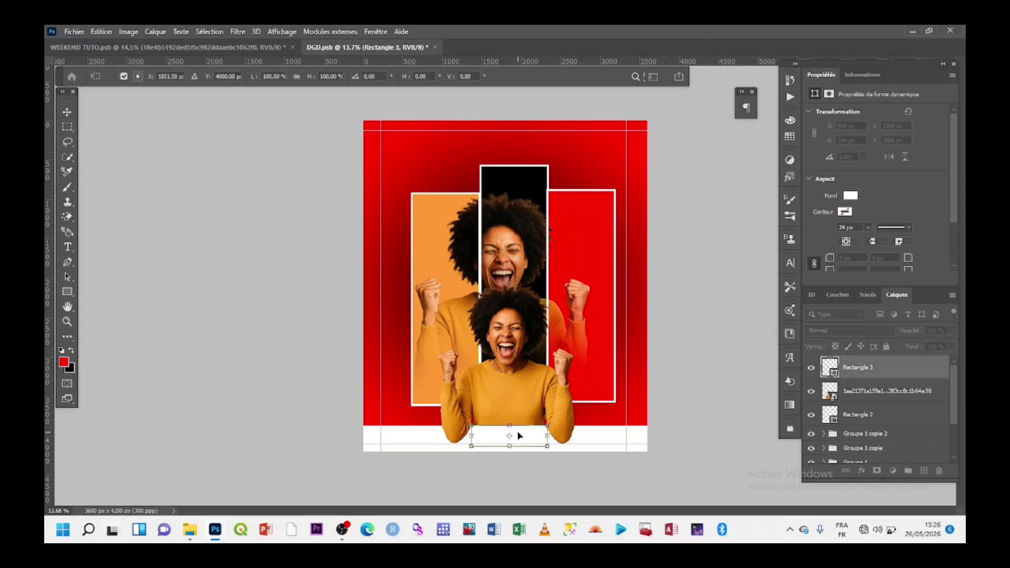
{"action": "left_click_drag", "start_coordinate": [513, 451], "coordinate": [513, 453]}
{"action": "key", "text": "Return"}
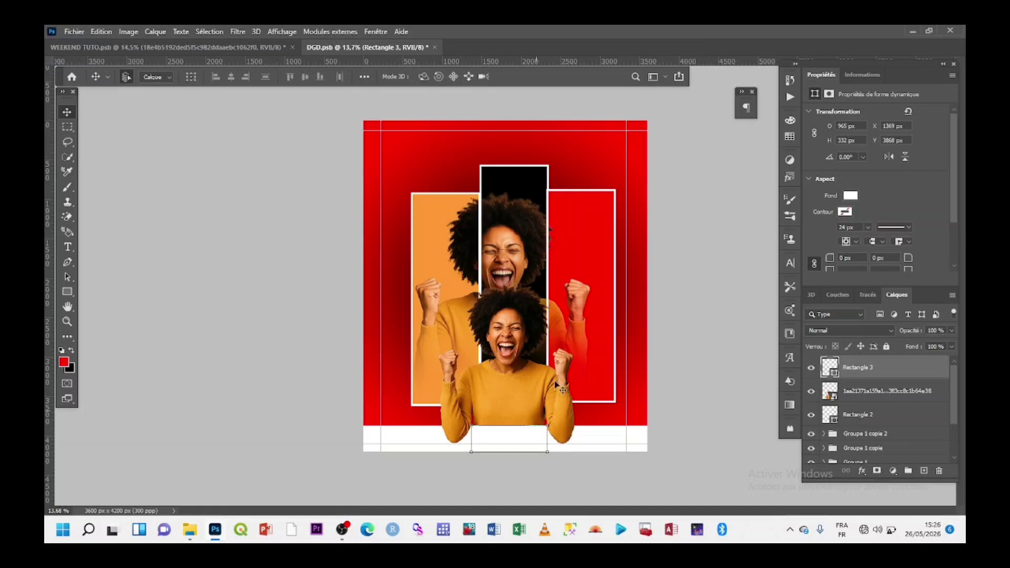
{"action": "left_click", "coordinate": [699, 339]}
Add the red 53 pt Coolvetica social-media handle beside the footer's YouTube icon in DGD, using the WEEKEND TUTO reference for its wording.
{"action": "left_click", "coordinate": [191, 46]}
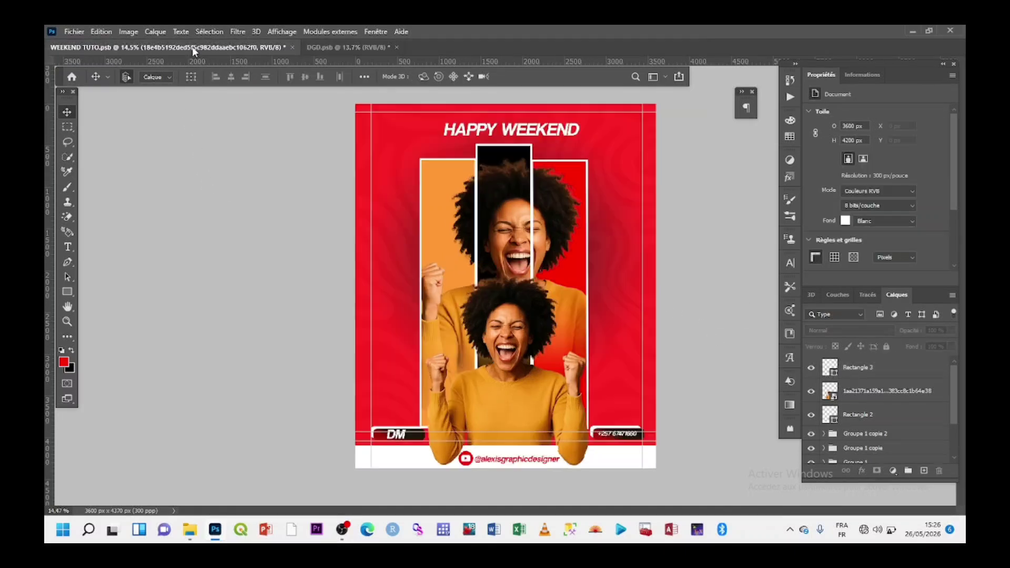
{"action": "left_click", "coordinate": [338, 47]}
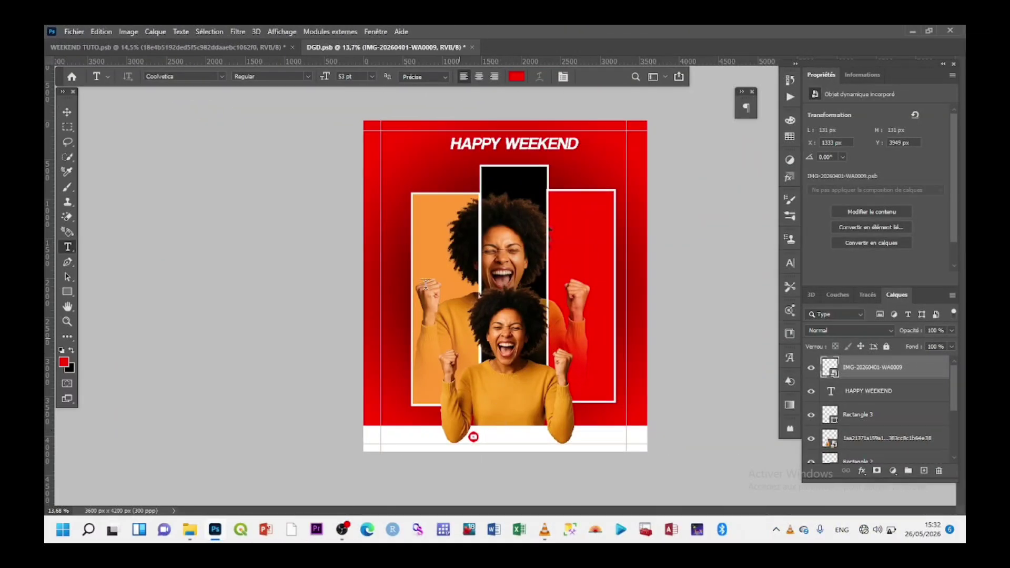
{"action": "left_click", "coordinate": [273, 48]}
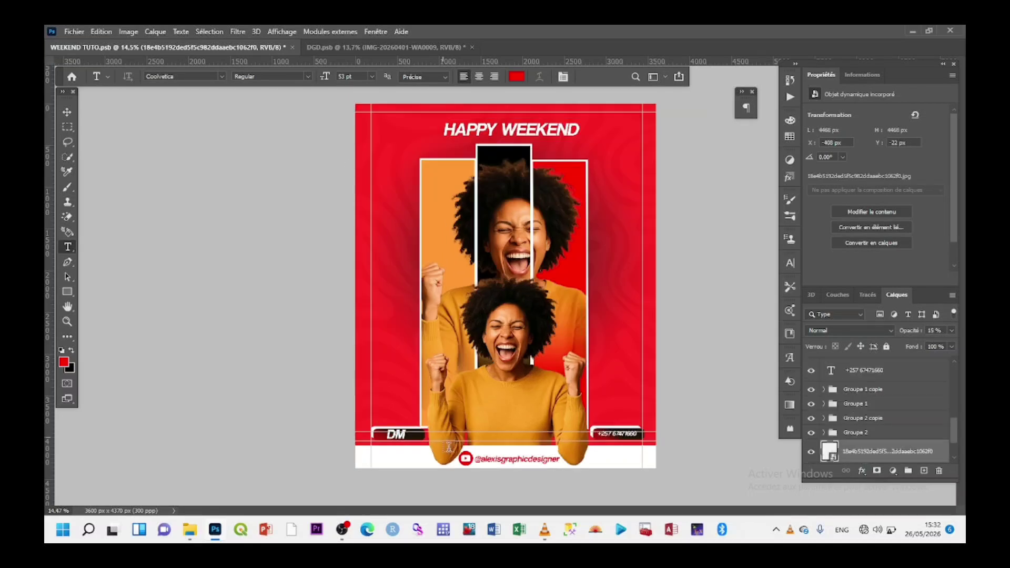
{"action": "scroll", "coordinate": [470, 476], "scroll_direction": "up", "scroll_amount": 2}
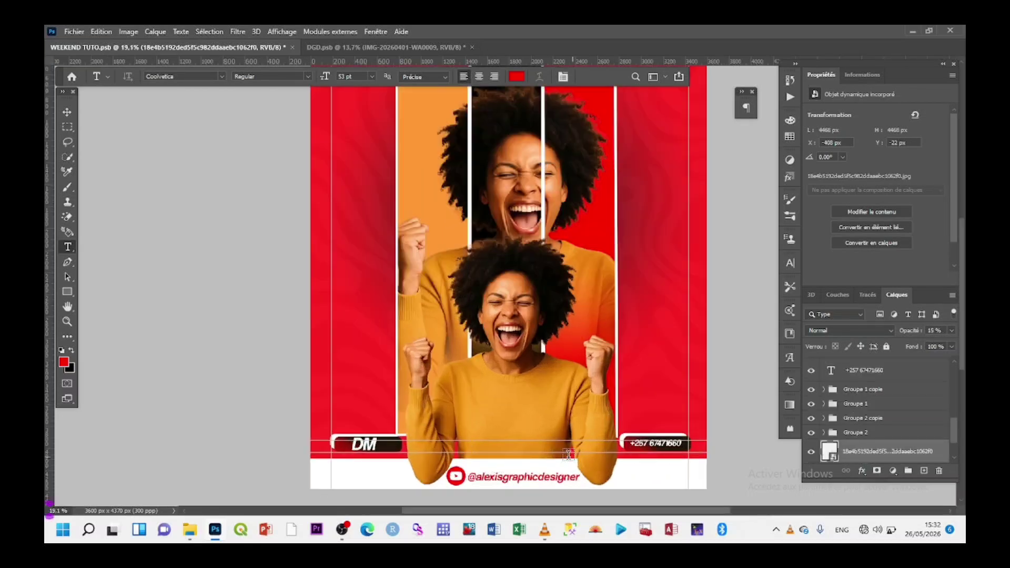
{"action": "scroll", "coordinate": [566, 456], "scroll_direction": "down", "scroll_amount": 2}
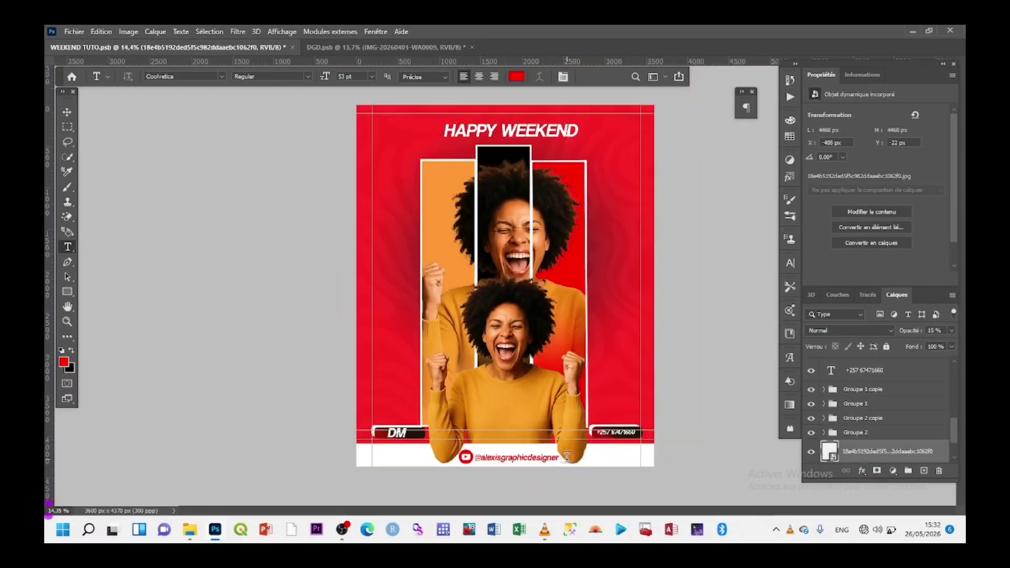
{"action": "left_click", "coordinate": [380, 49]}
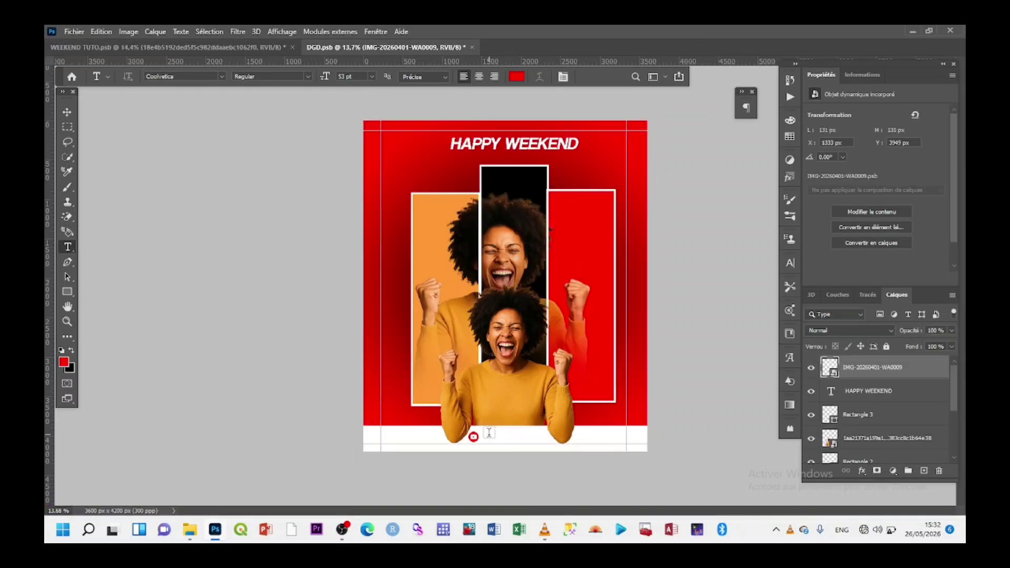
{"action": "left_click", "coordinate": [490, 433]}
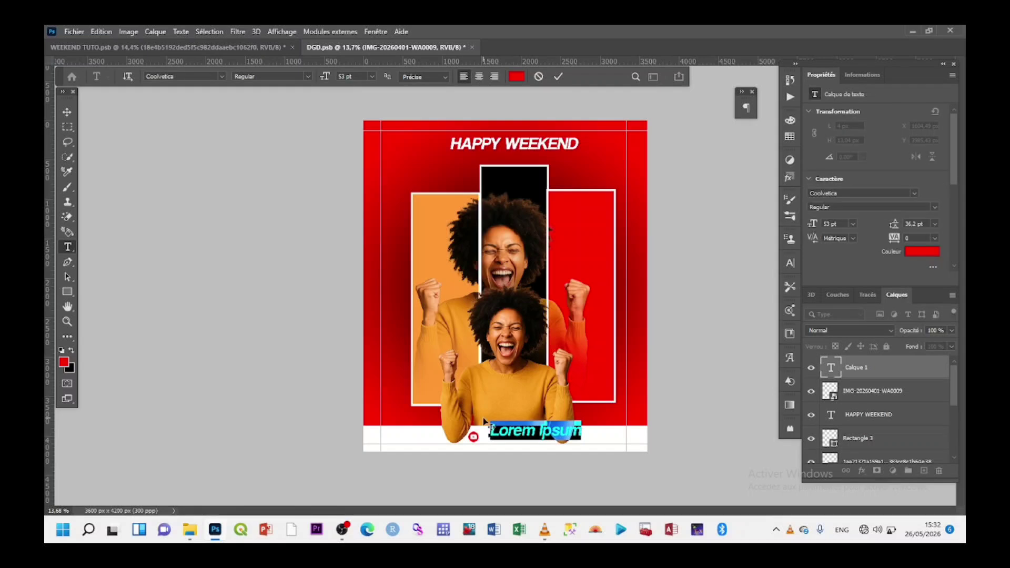
{"action": "key", "text": "BackSpace"}
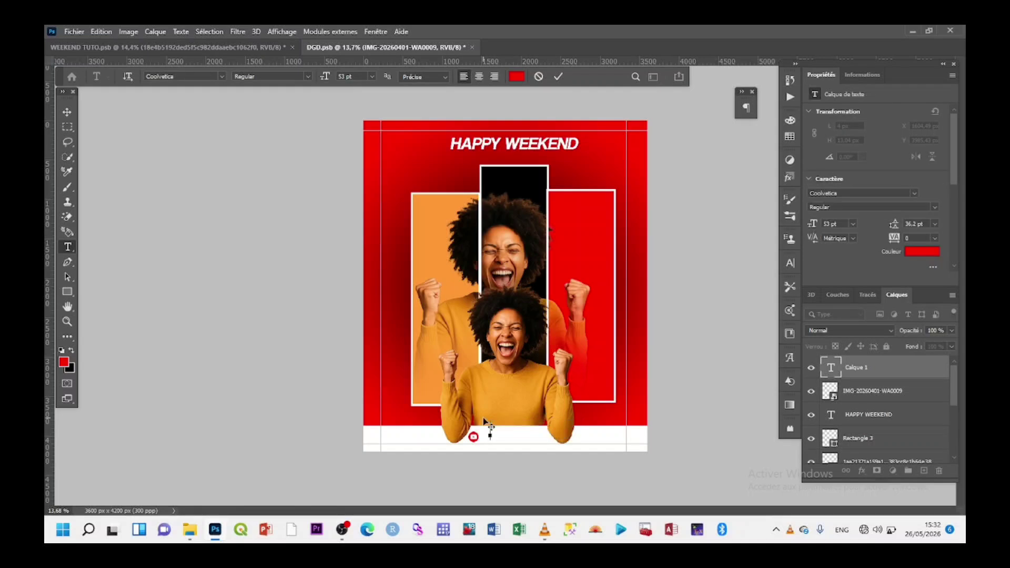
{"action": "type", "text": "@alexisgraphic"}
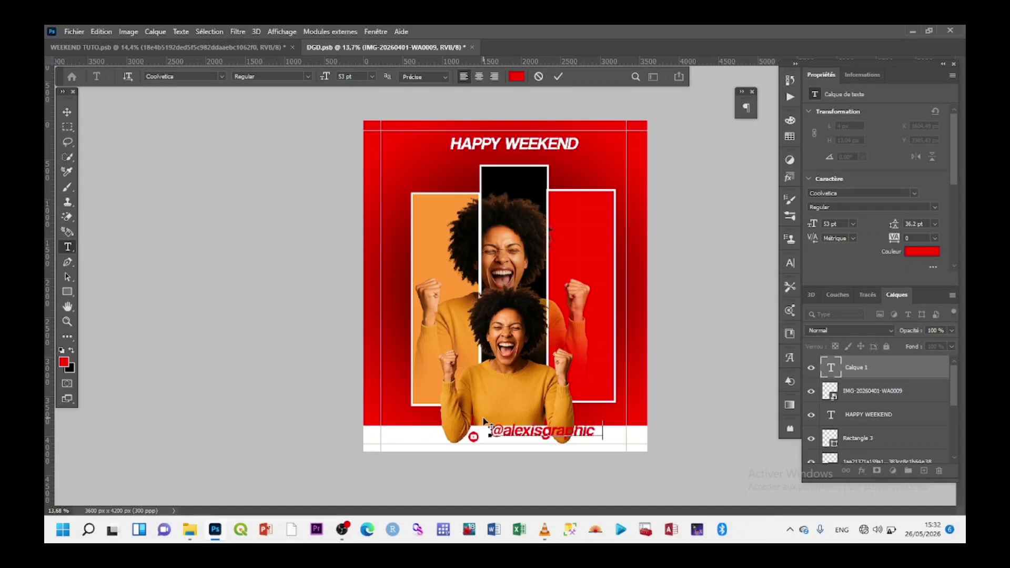
{"action": "type", "text": "designe"}
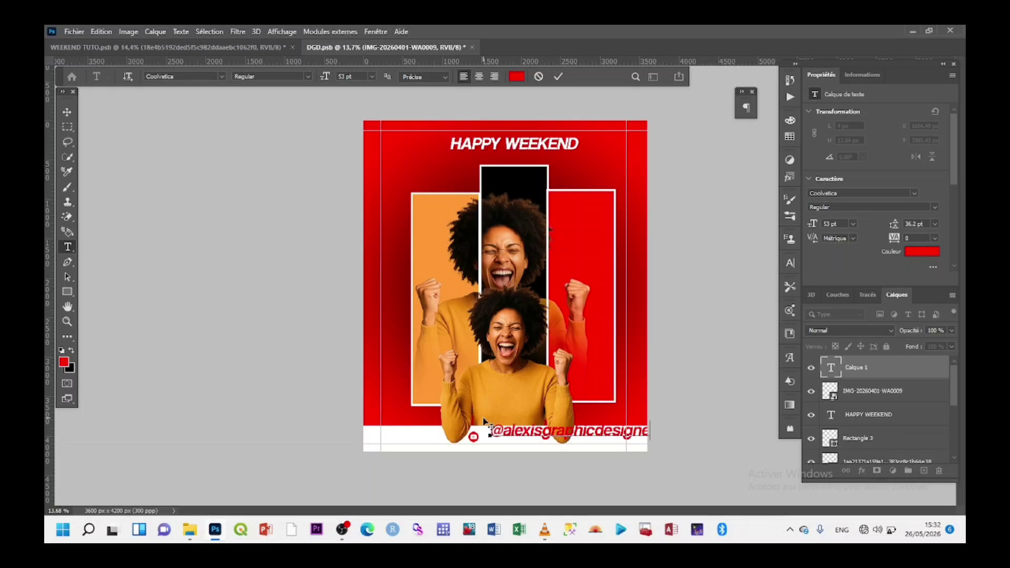
{"action": "left_click", "coordinate": [559, 76]}
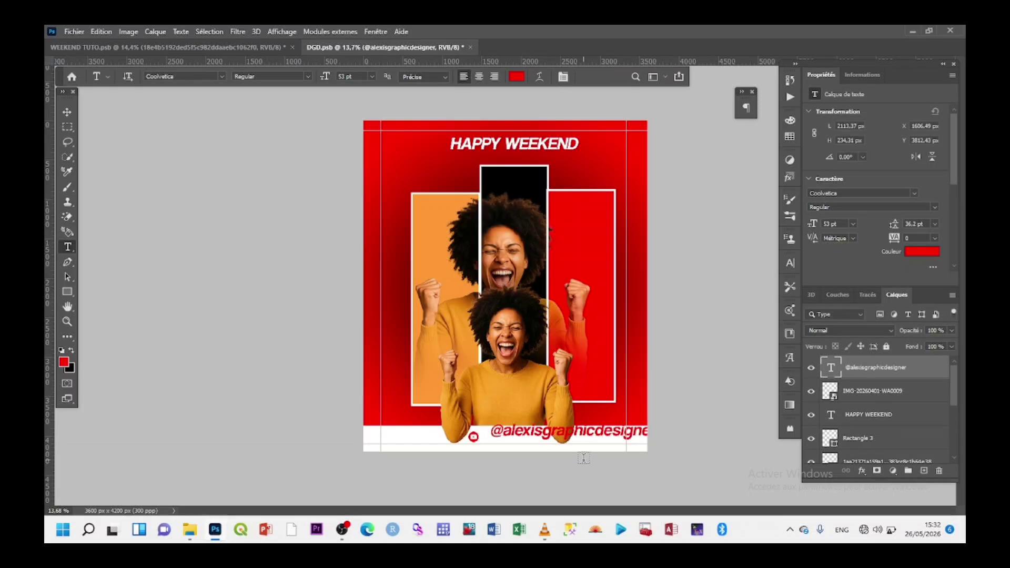
Scale the handle text down to about 856 × 106 px and place it beside the YouTube icon at about X 1484 px, Y 3973 px.
{"action": "left_click", "coordinate": [69, 112]}
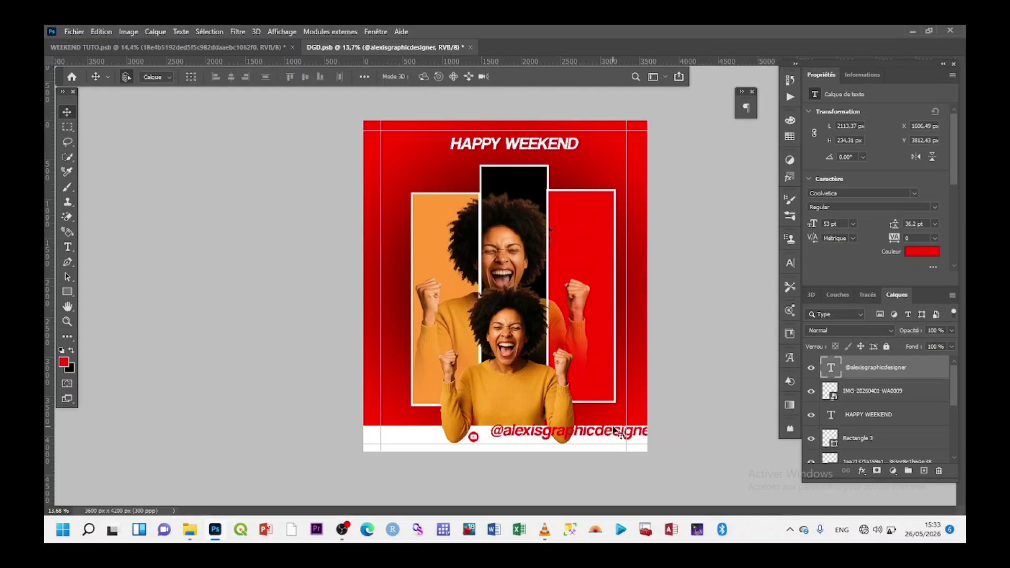
{"action": "left_click_drag", "start_coordinate": [614, 428], "coordinate": [588, 432]}
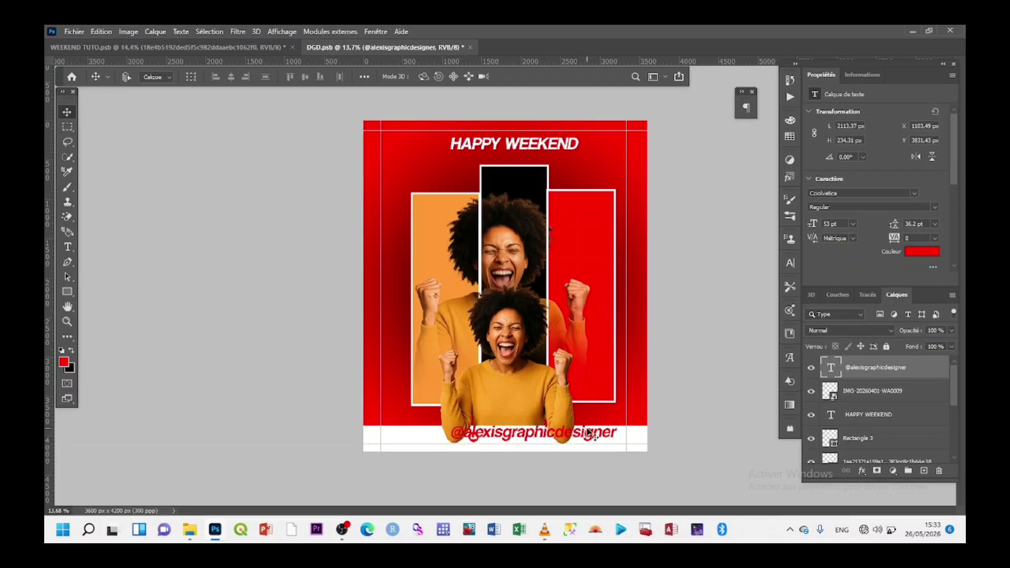
{"action": "key", "text": "ctrl+t"}
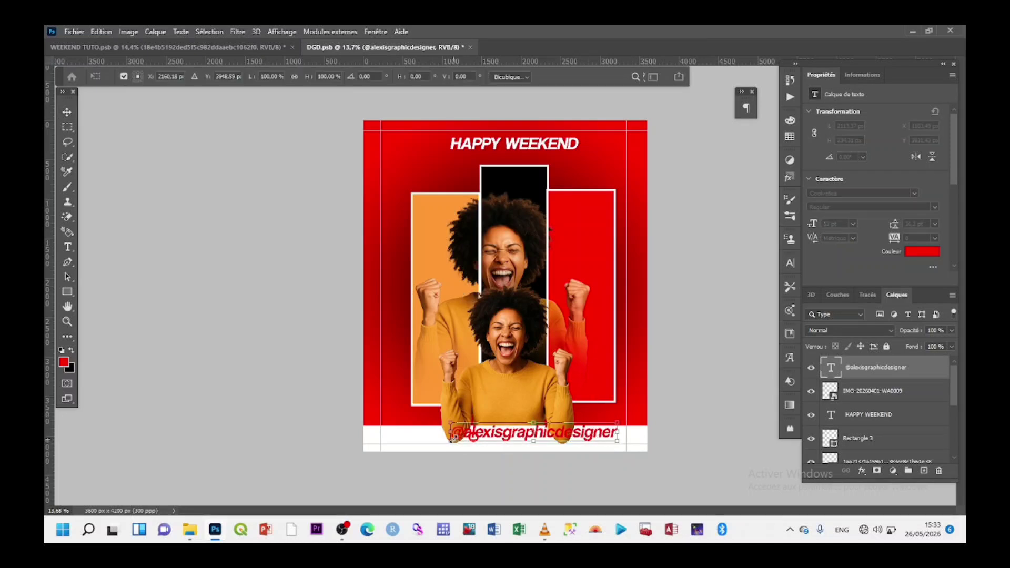
{"action": "left_click_drag", "start_coordinate": [452, 433], "coordinate": [510, 433]}
{"action": "left_click_drag", "start_coordinate": [619, 435], "coordinate": [505, 439]}
{"action": "key", "text": "Return"}
{"action": "key", "text": "ctrl+t"}
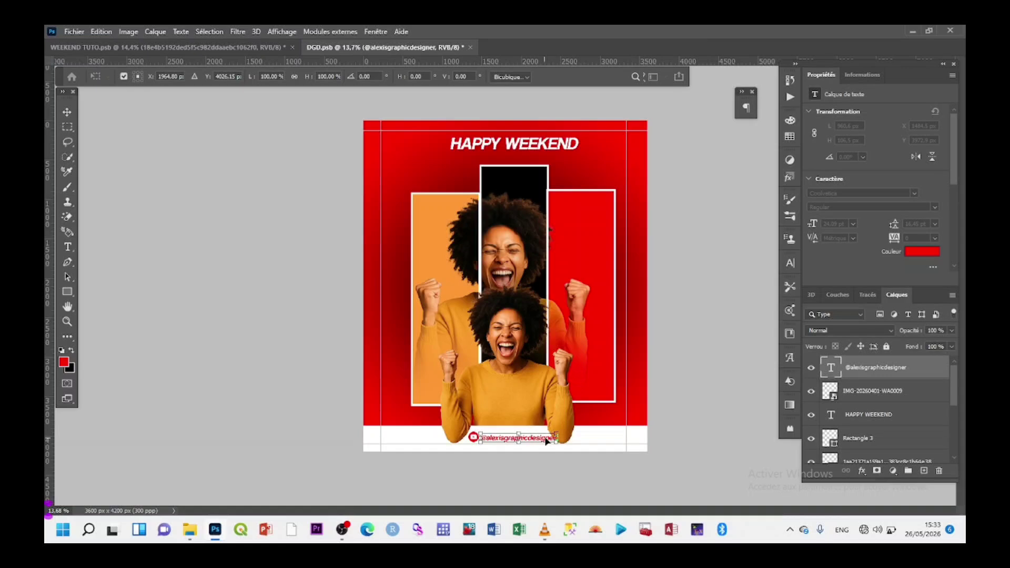
{"action": "left_click_drag", "start_coordinate": [555, 439], "coordinate": [551, 438]}
{"action": "key", "text": "Return"}
{"action": "scroll", "coordinate": [553, 442], "scroll_direction": "up", "scroll_amount": 1}
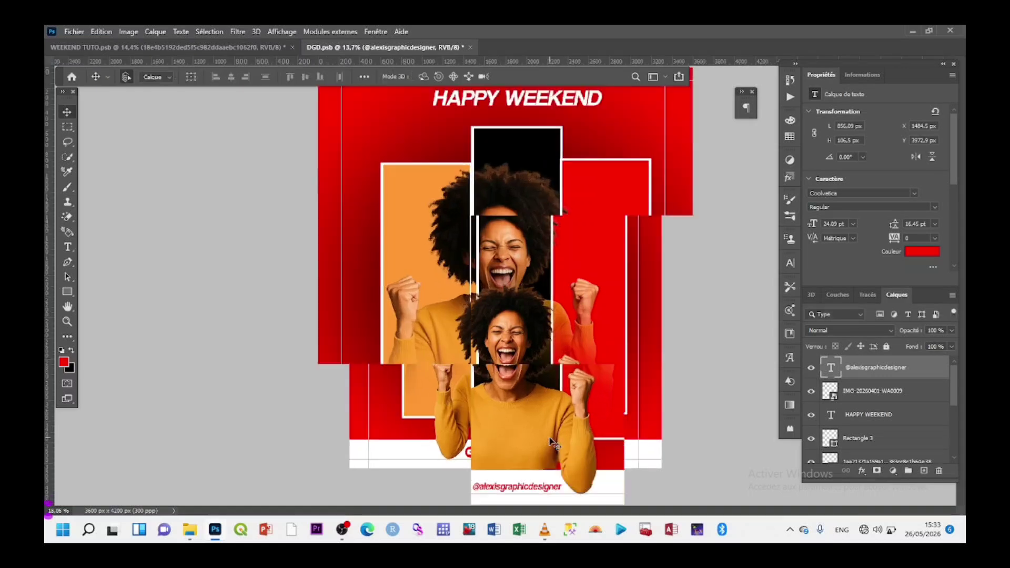
{"action": "scroll", "coordinate": [553, 442], "scroll_direction": "up", "scroll_amount": 1}
{"action": "scroll", "coordinate": [552, 442], "scroll_direction": "down", "scroll_amount": 2}
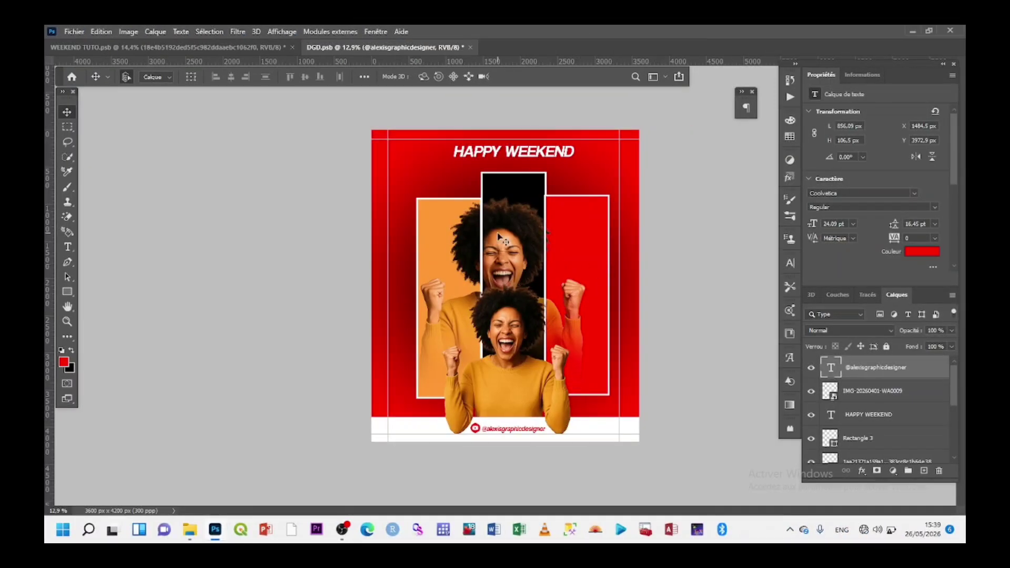
Examine the wavy pattern over the red background in the WEEKEND TUTO reference, and return to DGD.
{"action": "left_click", "coordinate": [263, 48]}
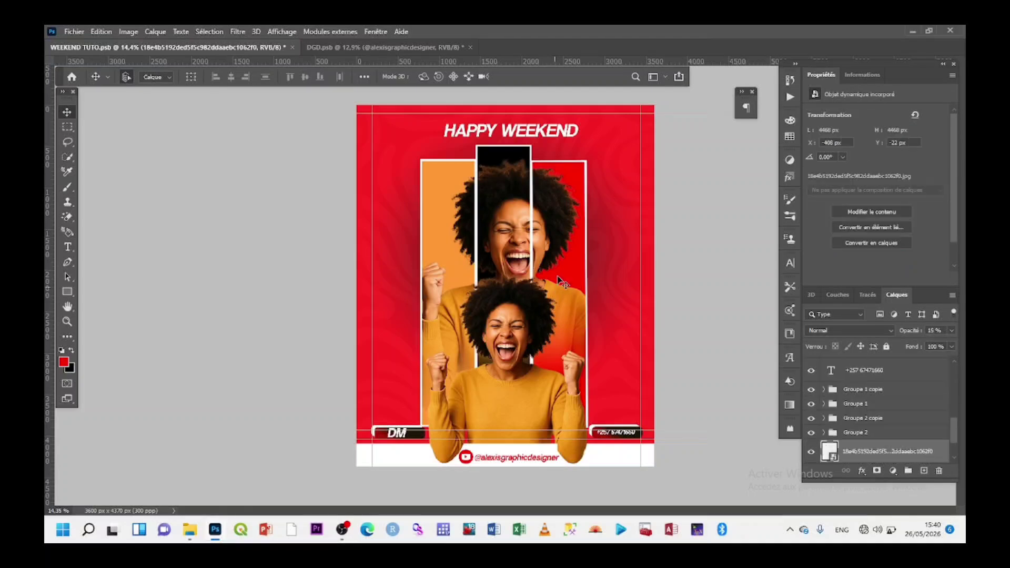
{"action": "scroll", "coordinate": [560, 282], "scroll_direction": "up", "scroll_amount": 3}
{"action": "scroll", "coordinate": [652, 222], "scroll_direction": "up", "scroll_amount": 3}
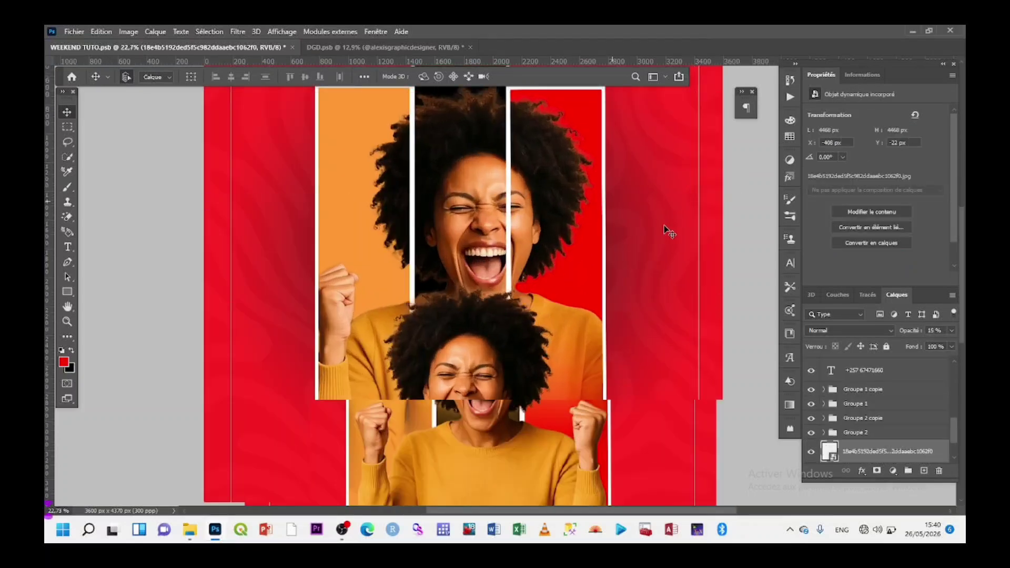
{"action": "scroll", "coordinate": [555, 216], "scroll_direction": "down", "scroll_amount": 3}
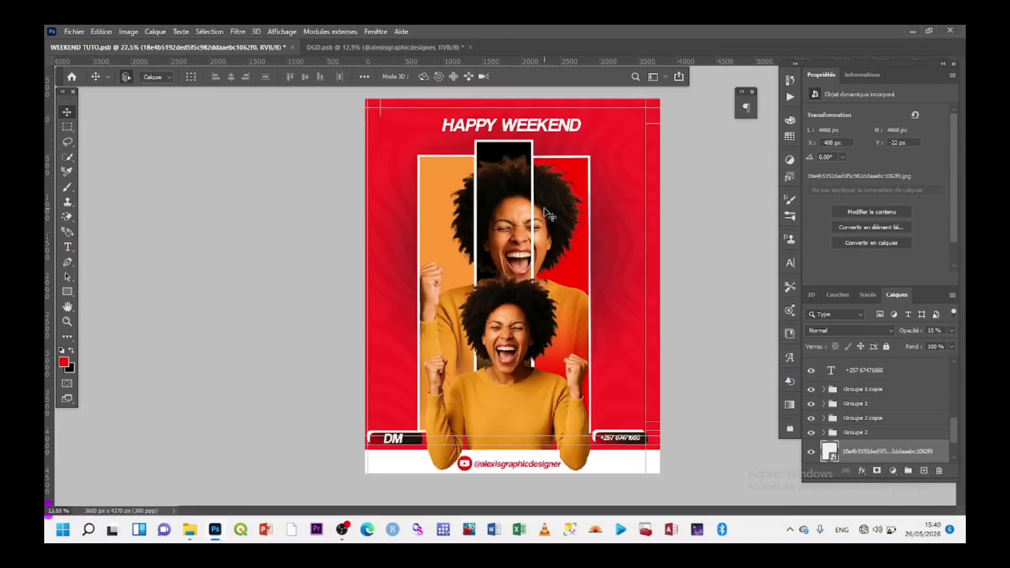
{"action": "scroll", "coordinate": [556, 216], "scroll_direction": "down", "scroll_amount": 1}
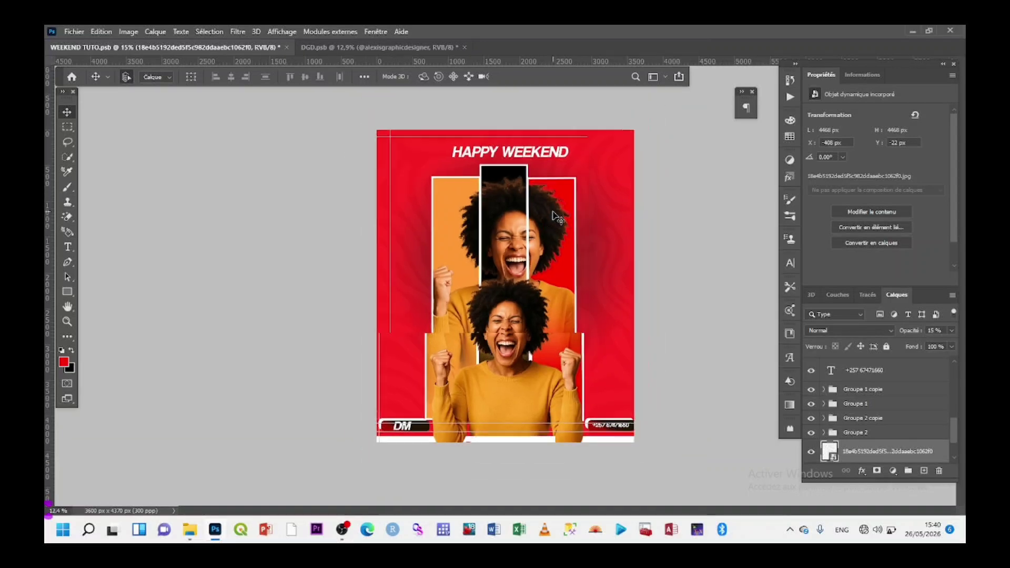
{"action": "scroll", "coordinate": [561, 213], "scroll_direction": "up", "scroll_amount": 1}
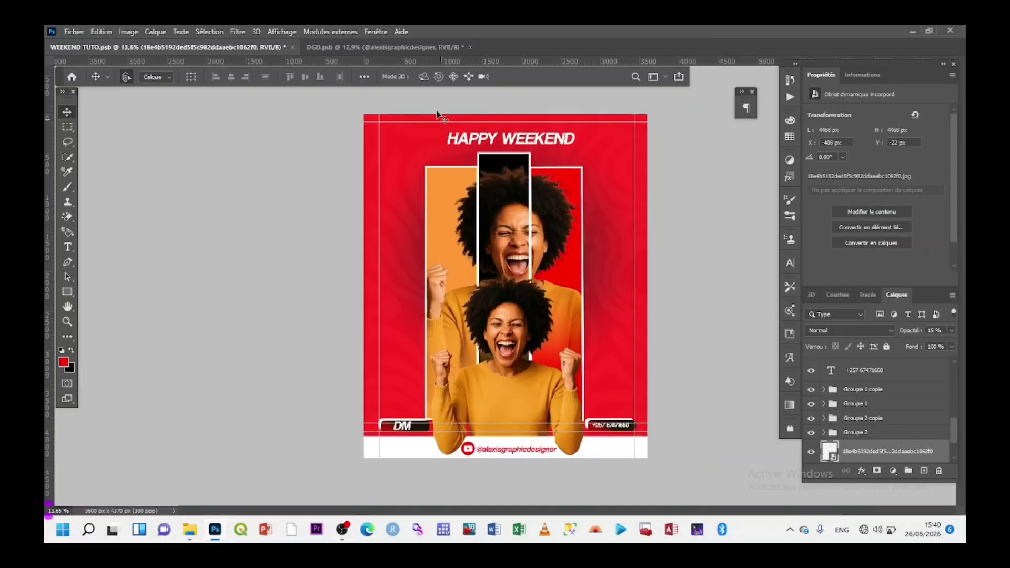
{"action": "left_click", "coordinate": [393, 49]}
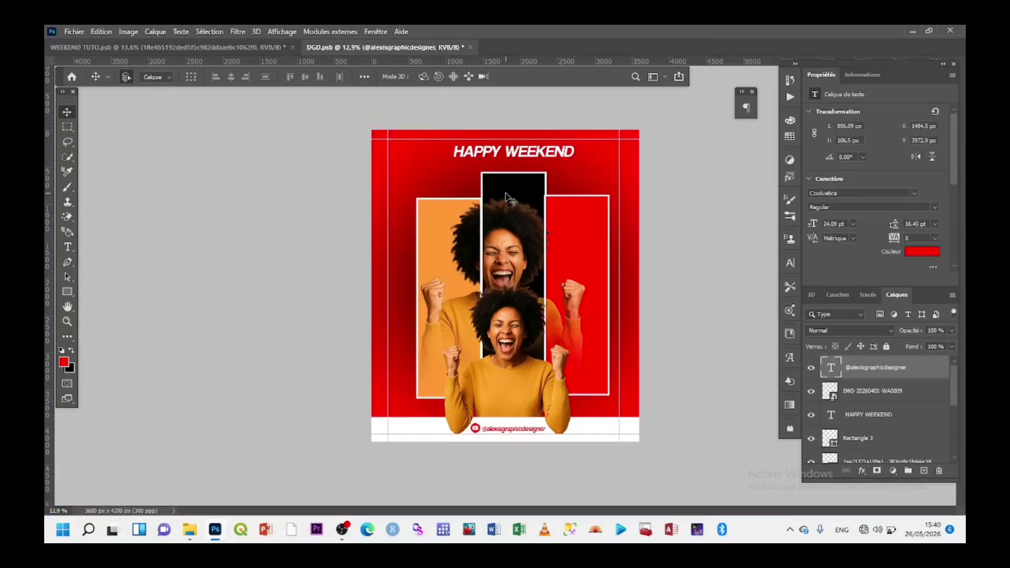
{"action": "scroll", "coordinate": [523, 208], "scroll_direction": "up", "scroll_amount": 2}
{"action": "scroll", "coordinate": [524, 207], "scroll_direction": "down", "scroll_amount": 1}
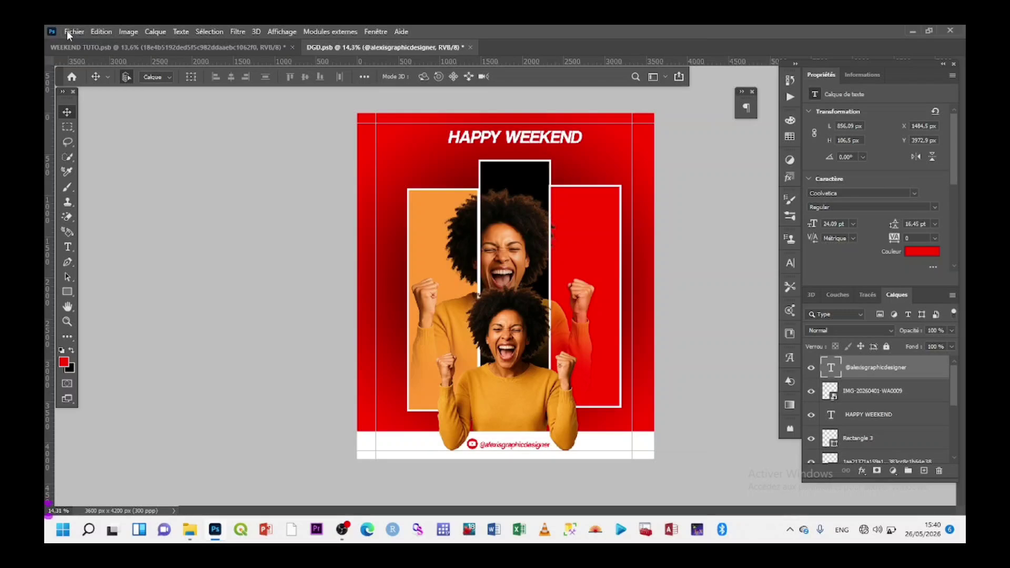
Embed the wavy line pattern image 18e4b5192ded5f5c982ddaaebc1062f0 and enlarge it to about 4289 × 4289 px, covering the whole canvas.
{"action": "left_click", "coordinate": [68, 32]}
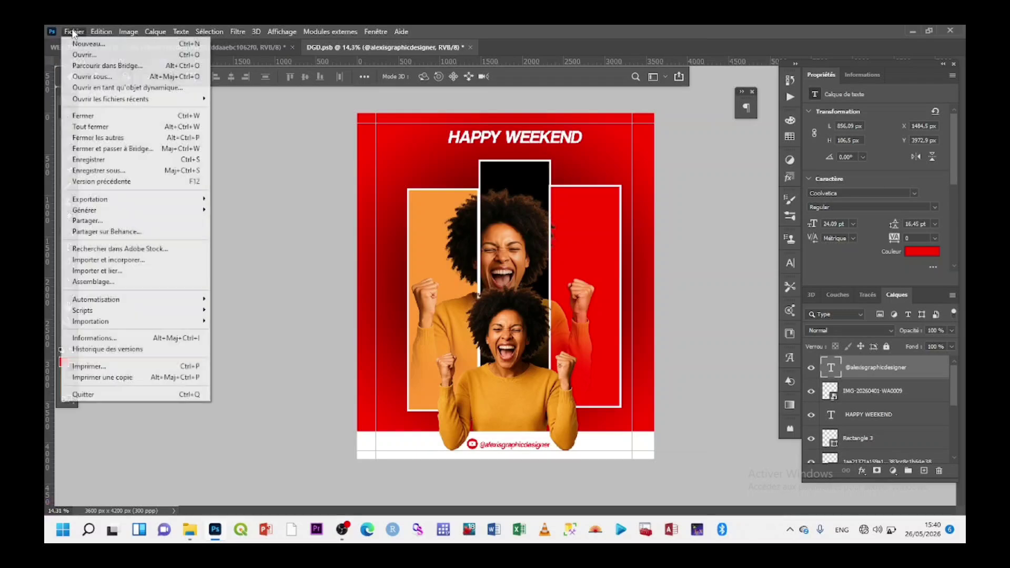
{"action": "left_click", "coordinate": [112, 261]}
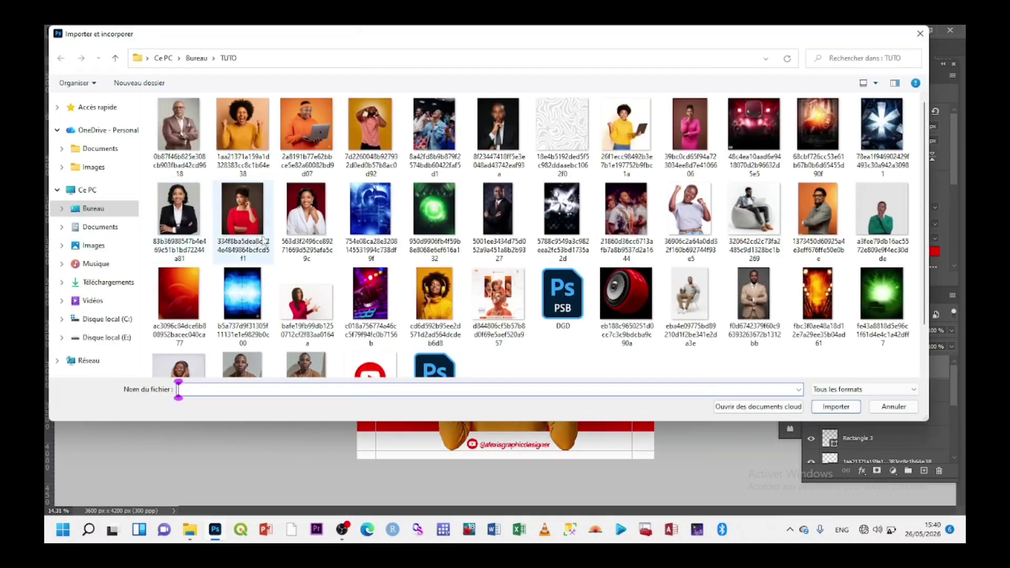
{"action": "left_click", "coordinate": [573, 133]}
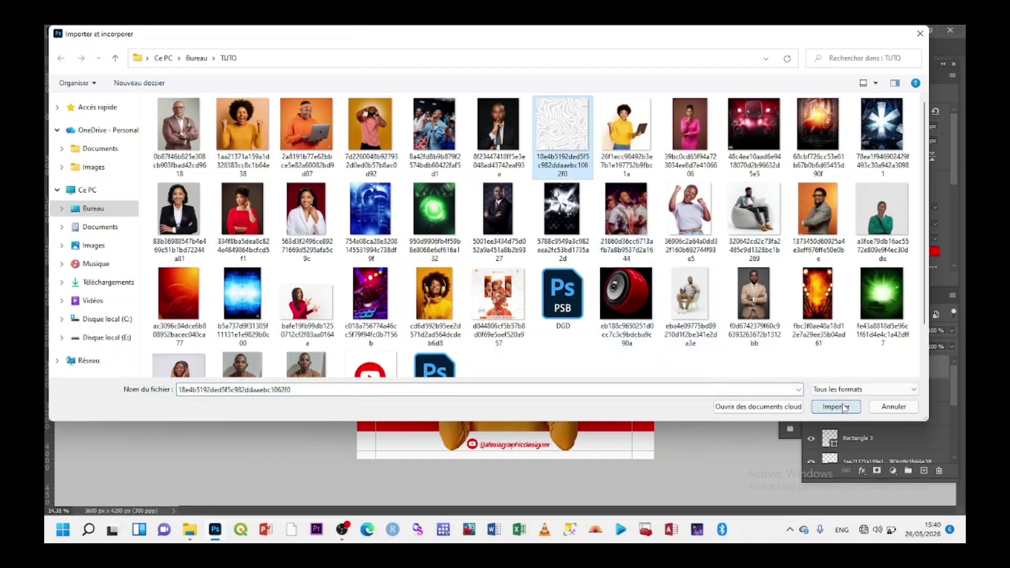
{"action": "left_click", "coordinate": [843, 407]}
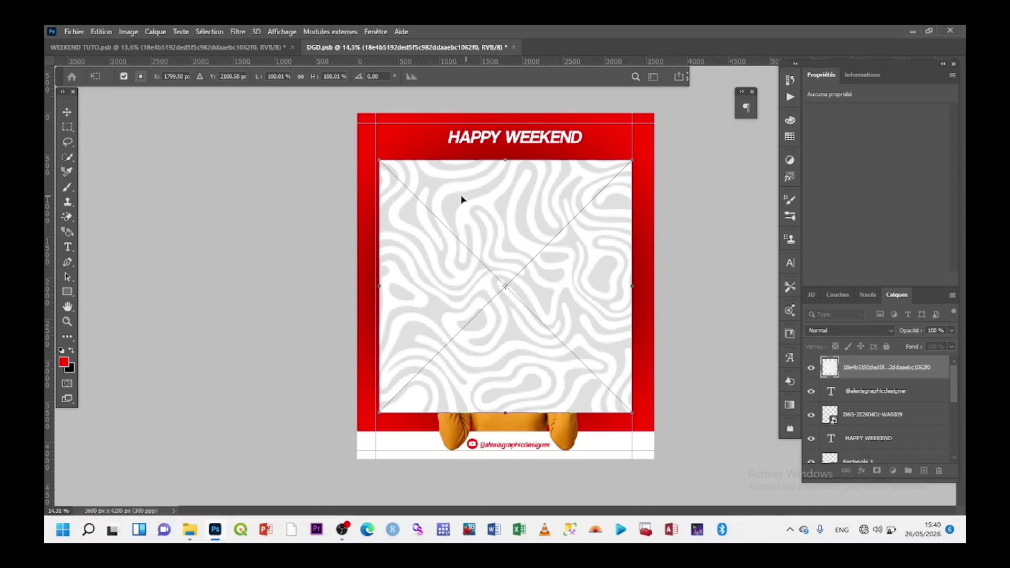
{"action": "left_click_drag", "start_coordinate": [379, 160], "coordinate": [353, 92]}
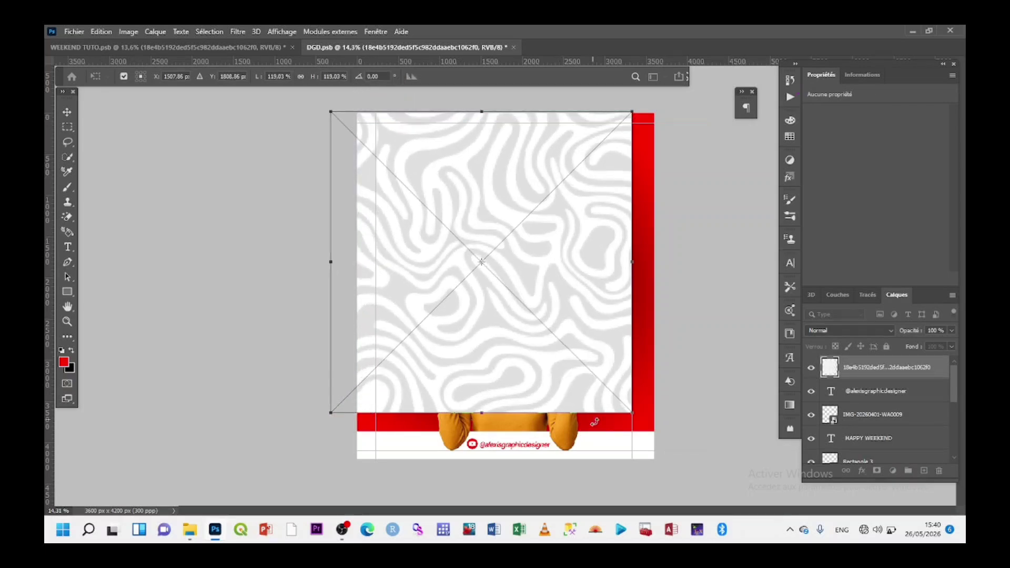
{"action": "left_click_drag", "start_coordinate": [632, 413], "coordinate": [677, 473]}
{"action": "key", "text": "Return"}
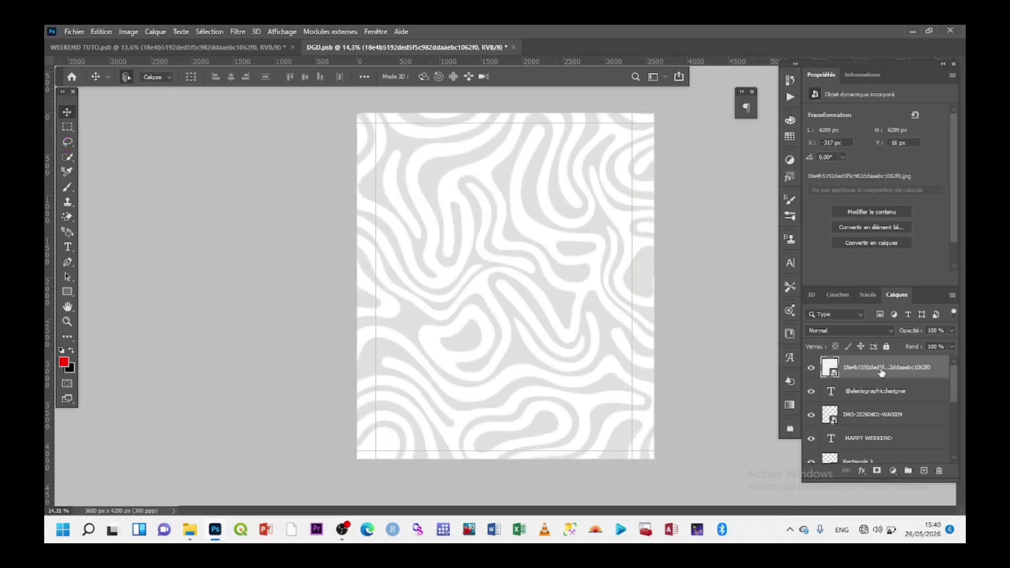
Move the wavy pattern layer below Groupe 1, directly above the Fond en dégradé 1 gradient layer.
{"action": "left_click_drag", "start_coordinate": [882, 372], "coordinate": [885, 450]}
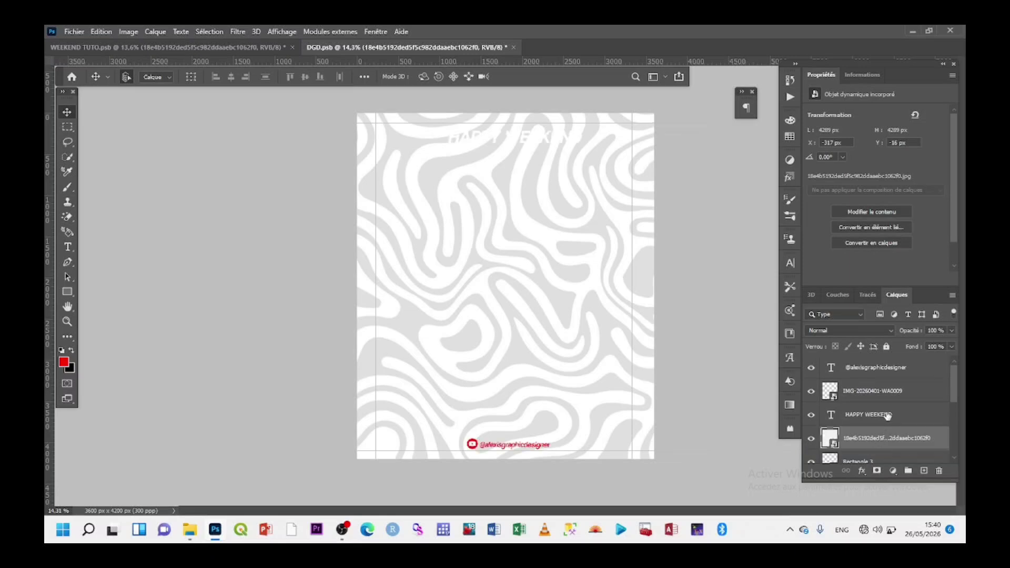
{"action": "left_click_drag", "start_coordinate": [896, 368], "coordinate": [892, 431]}
{"action": "scroll", "coordinate": [891, 431], "scroll_direction": "down", "scroll_amount": 1}
{"action": "left_click_drag", "start_coordinate": [884, 394], "coordinate": [871, 442]}
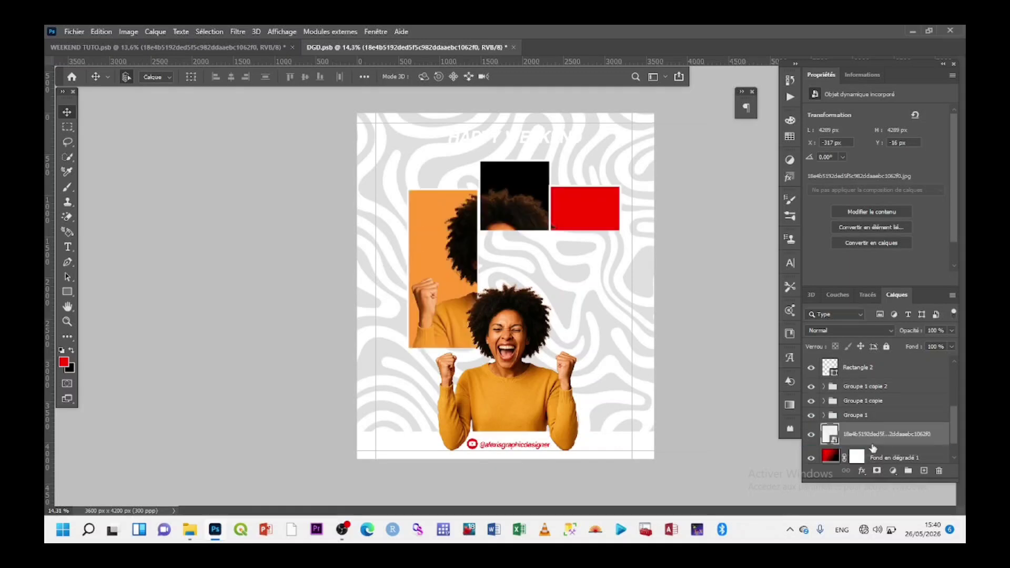
{"action": "scroll", "coordinate": [902, 425], "scroll_direction": "down", "scroll_amount": 1}
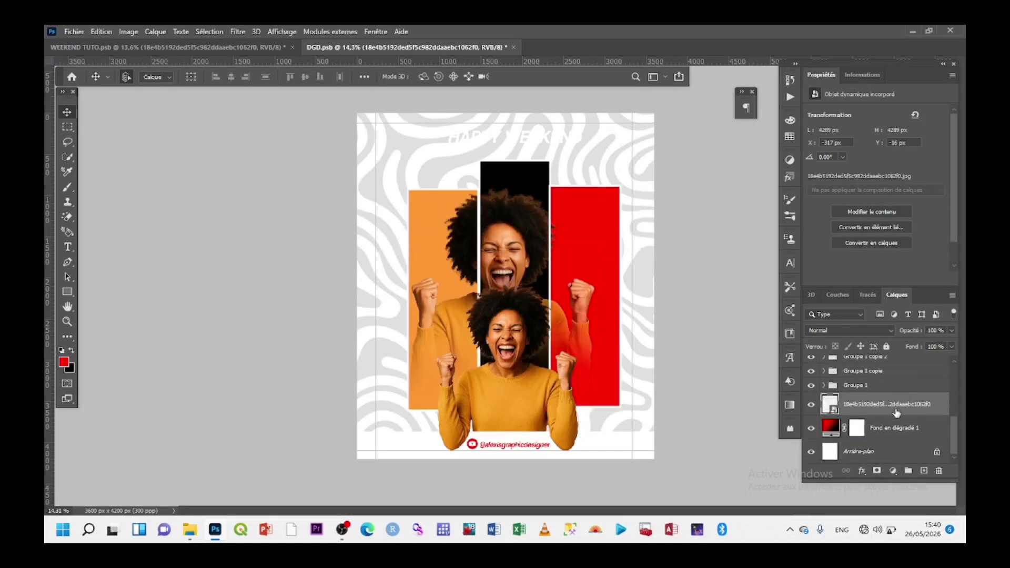
Set the wavy pattern layer's opacity to 14% and compare the background with the WEEKEND TUTO reference.
{"action": "left_click", "coordinate": [950, 331]}
{"action": "left_click_drag", "start_coordinate": [948, 340], "coordinate": [937, 341]}
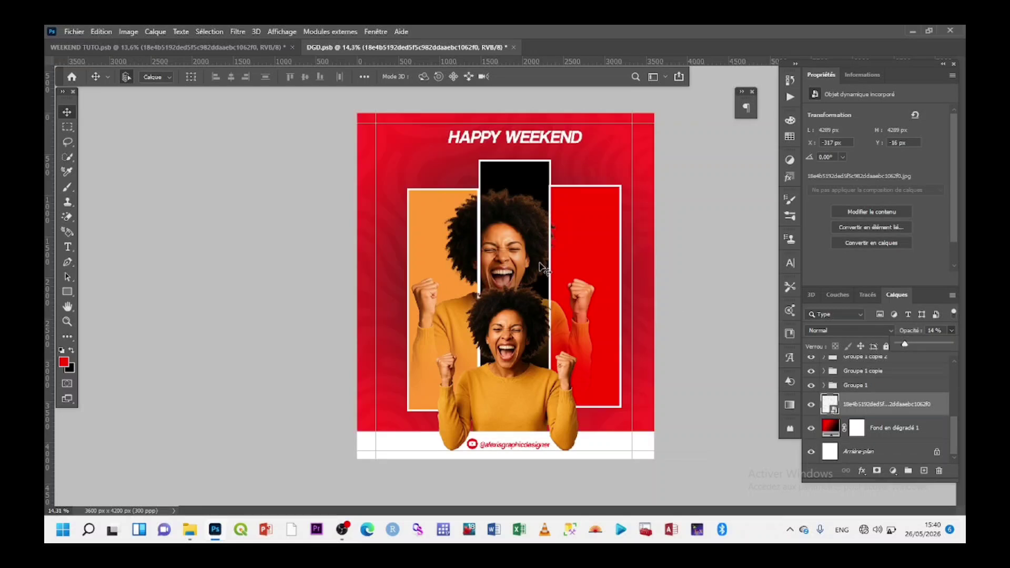
{"action": "scroll", "coordinate": [547, 255], "scroll_direction": "up", "scroll_amount": 3}
{"action": "scroll", "coordinate": [547, 256], "scroll_direction": "down", "scroll_amount": 3}
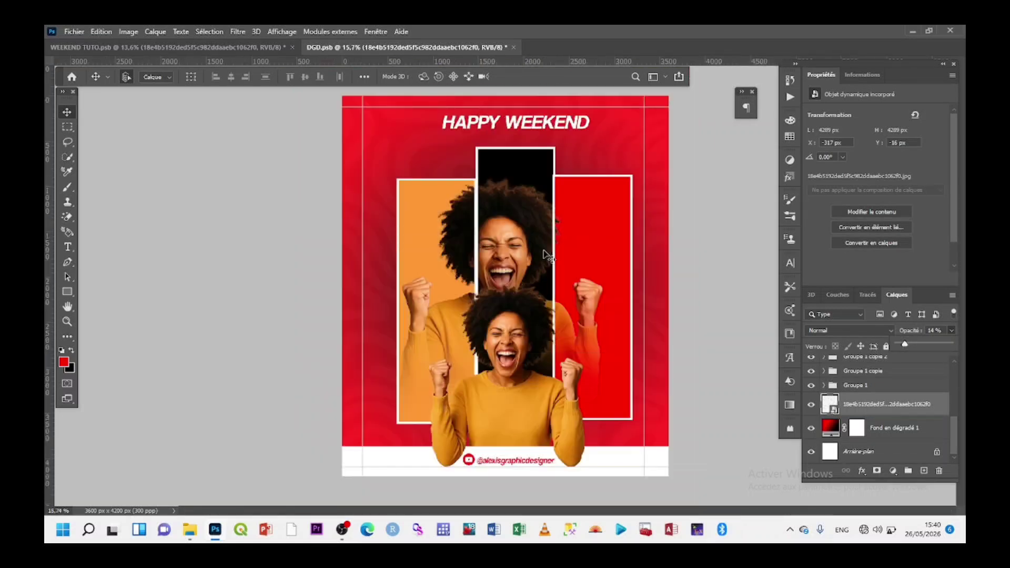
{"action": "left_click", "coordinate": [247, 46]}
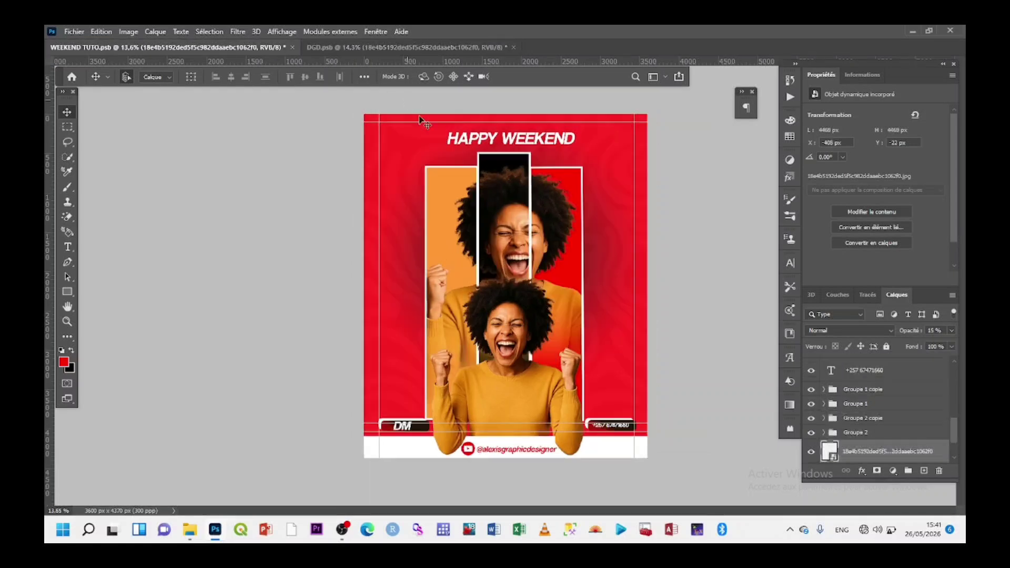
{"action": "left_click", "coordinate": [460, 48]}
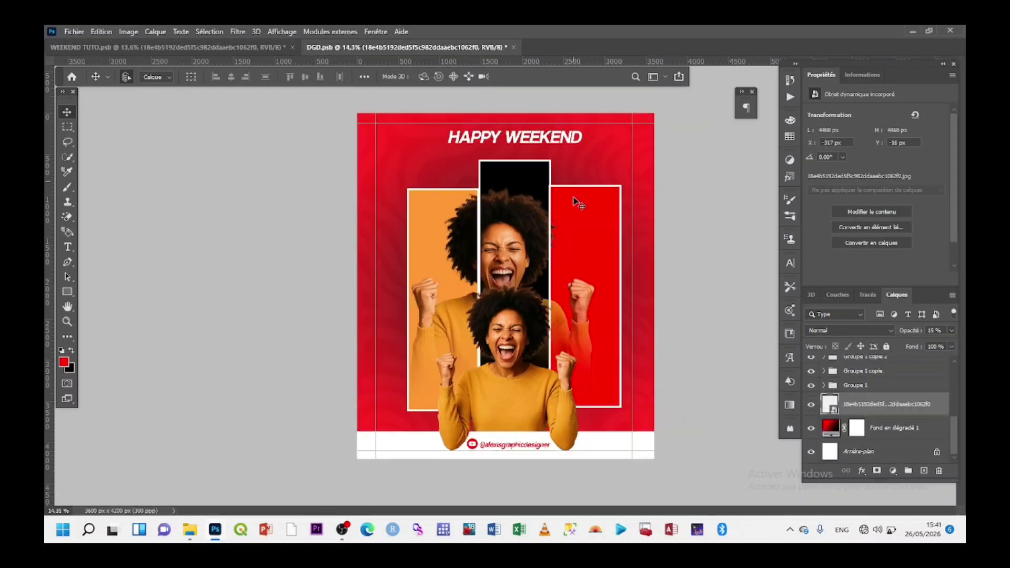
Reduce the wavy pattern layer's opacity to about 9%, deselect the layer and check the poster's background.
{"action": "left_click", "coordinate": [934, 330]}
{"action": "scroll", "coordinate": [945, 329], "scroll_direction": "down", "scroll_amount": 3}
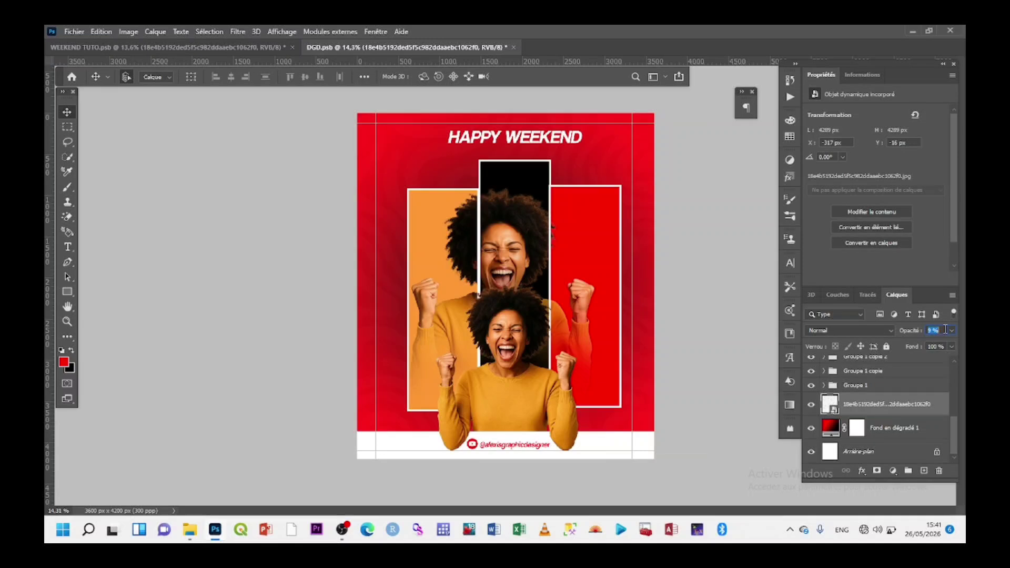
{"action": "scroll", "coordinate": [945, 329], "scroll_direction": "down", "scroll_amount": 1}
{"action": "left_click", "coordinate": [697, 257]}
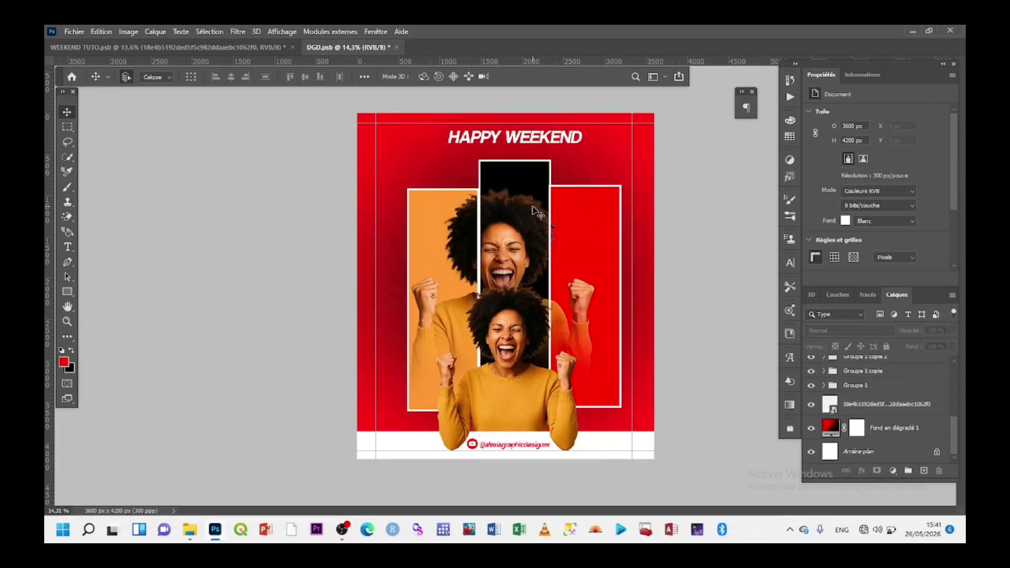
{"action": "scroll", "coordinate": [544, 206], "scroll_direction": "up", "scroll_amount": 3}
{"action": "scroll", "coordinate": [545, 205], "scroll_direction": "down", "scroll_amount": 3}
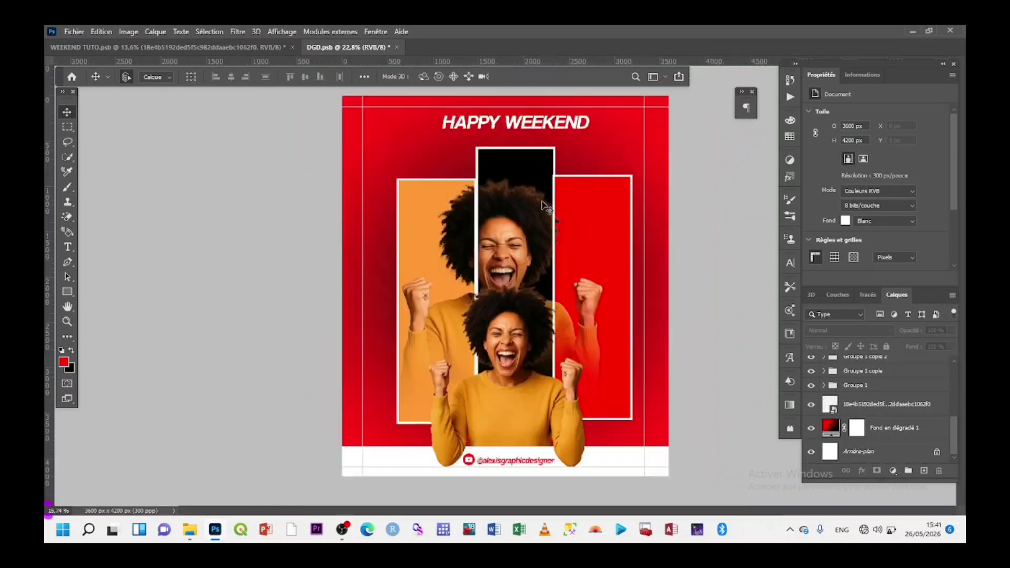